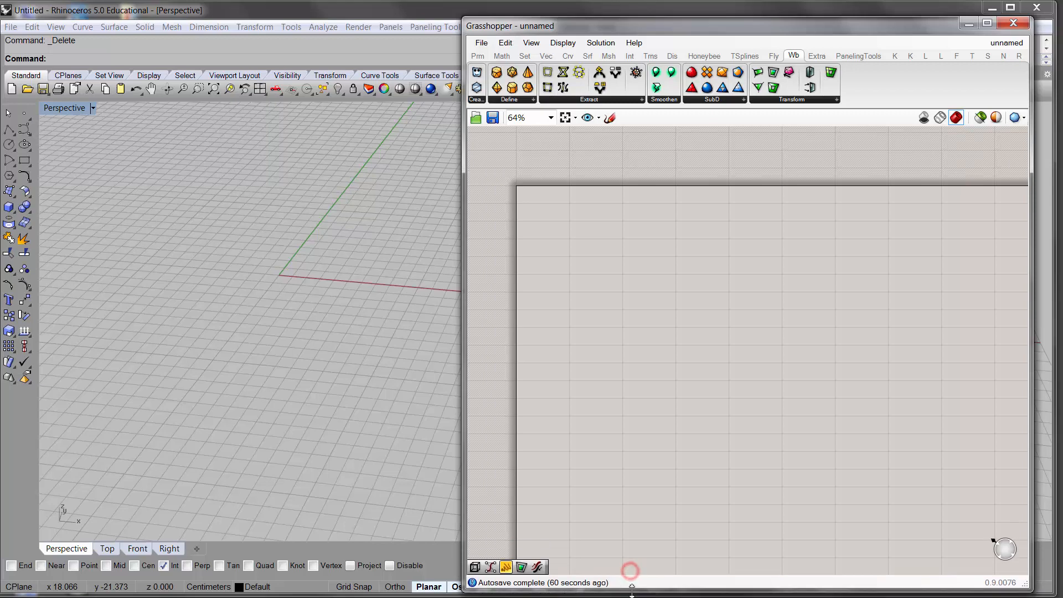
mouse_move(847, 33)
left_mouse_down()
mouse_move(870, 36)
mouse_move(855, 19)
mouse_move(864, 27)
left_mouse_up()
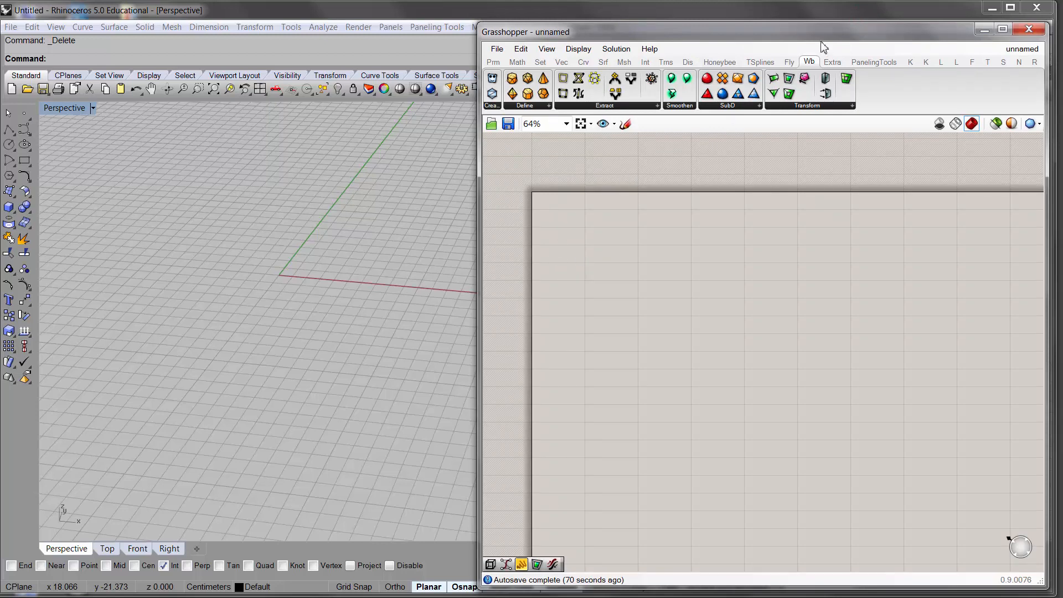
right_click(562, 274)
right_click_drag(351, 265, 255, 295, "shift")
left_click(552, 271)
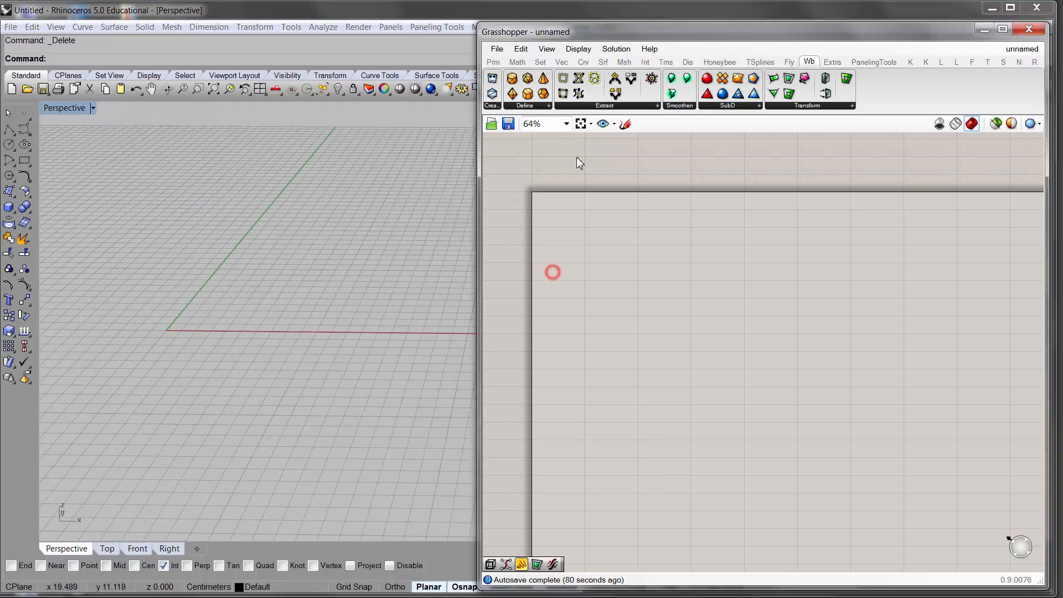
Place Weaverbird's Face Polylines component on the canvas, leaving room in front of its mesh input
left_click(604, 105)
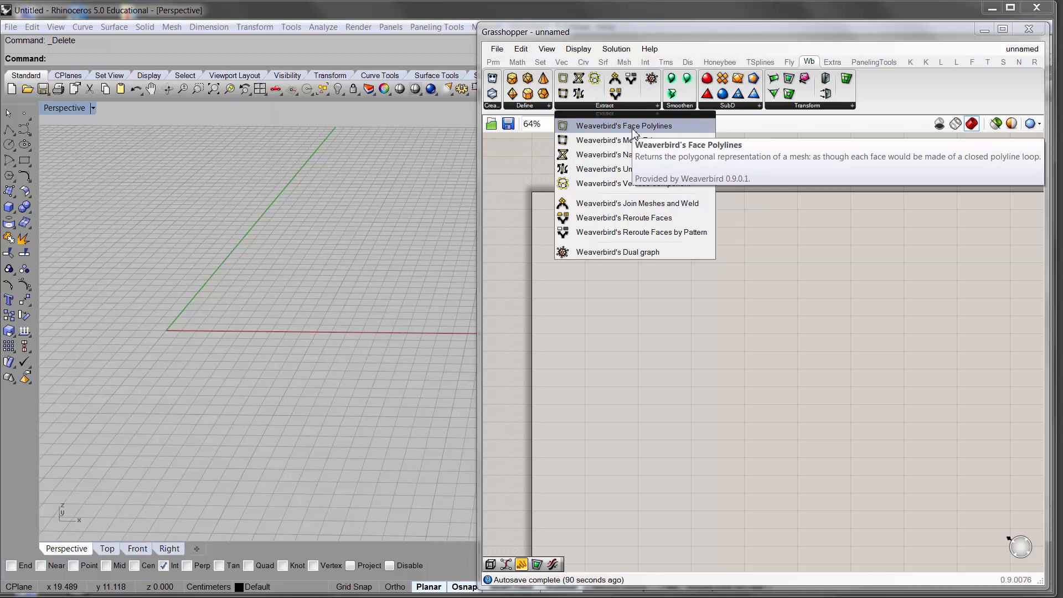
left_click(632, 128)
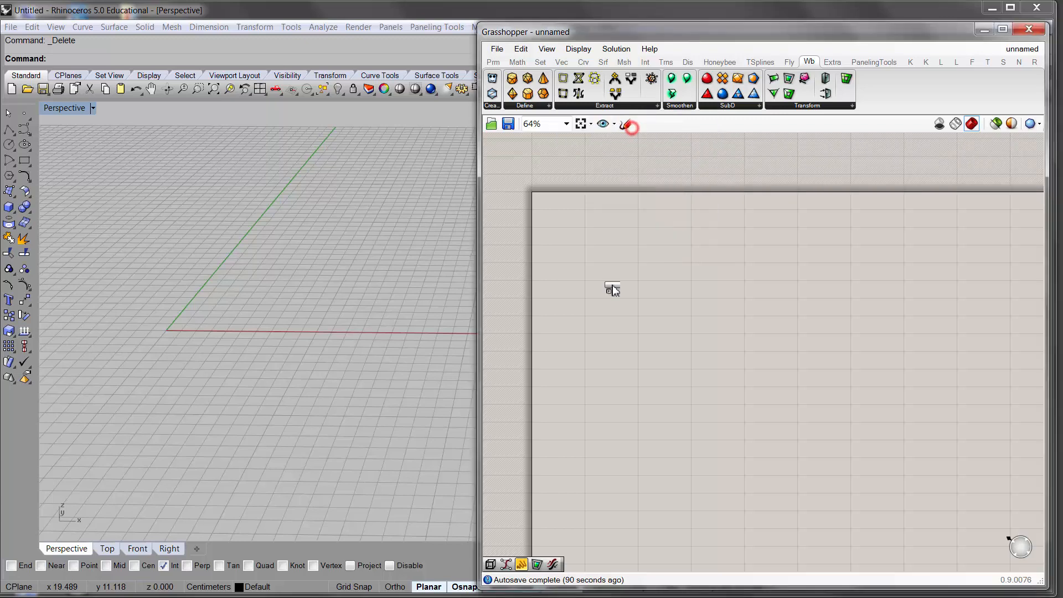
left_click(610, 284)
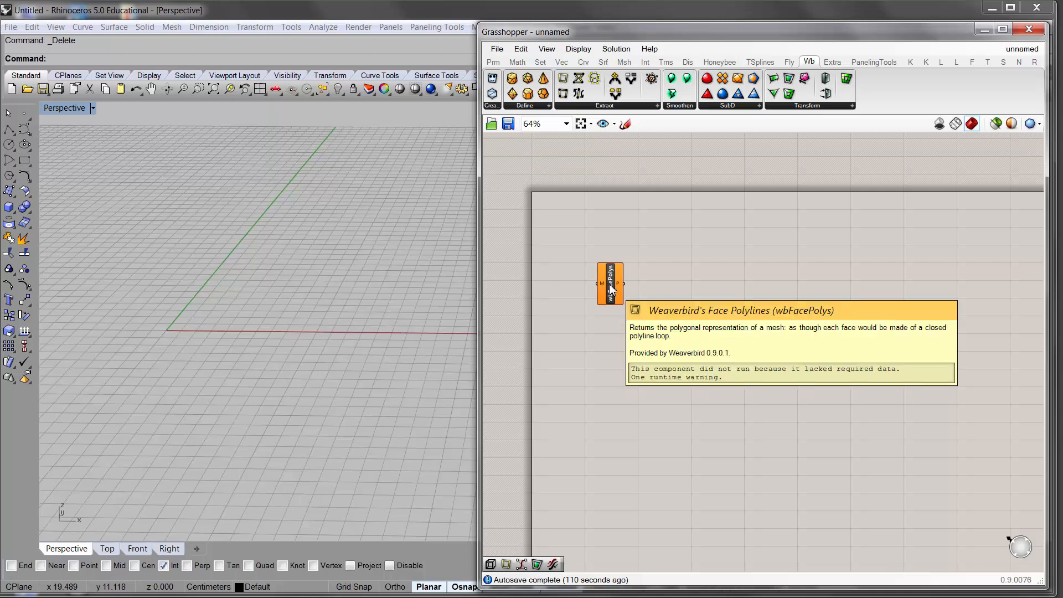
left_click_drag(609, 284, 696, 256)
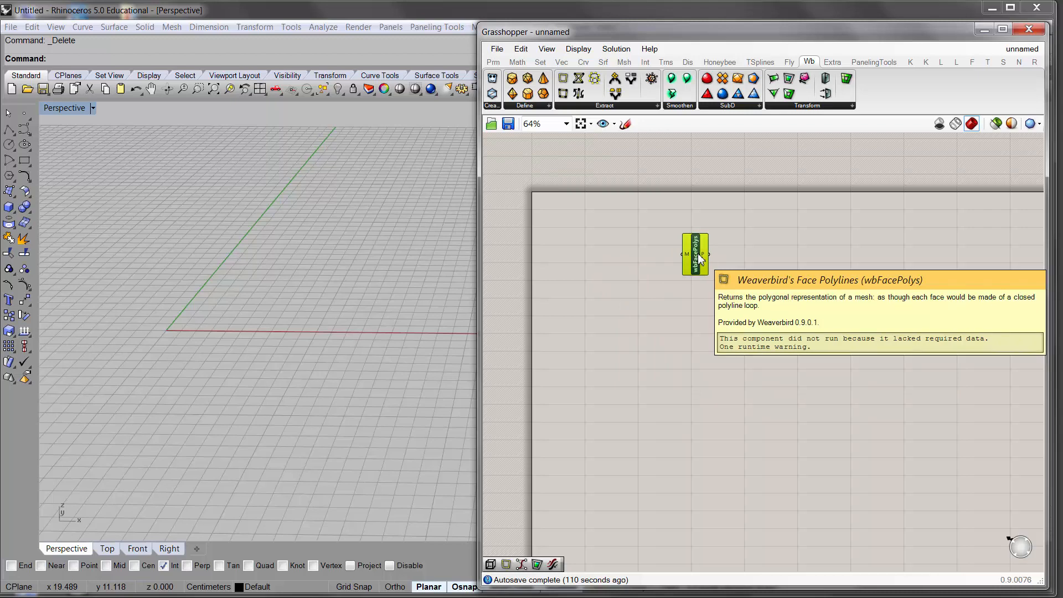
scroll(669, 304, "up", 3)
left_click_drag(856, 338, 843, 280)
left_click(685, 272)
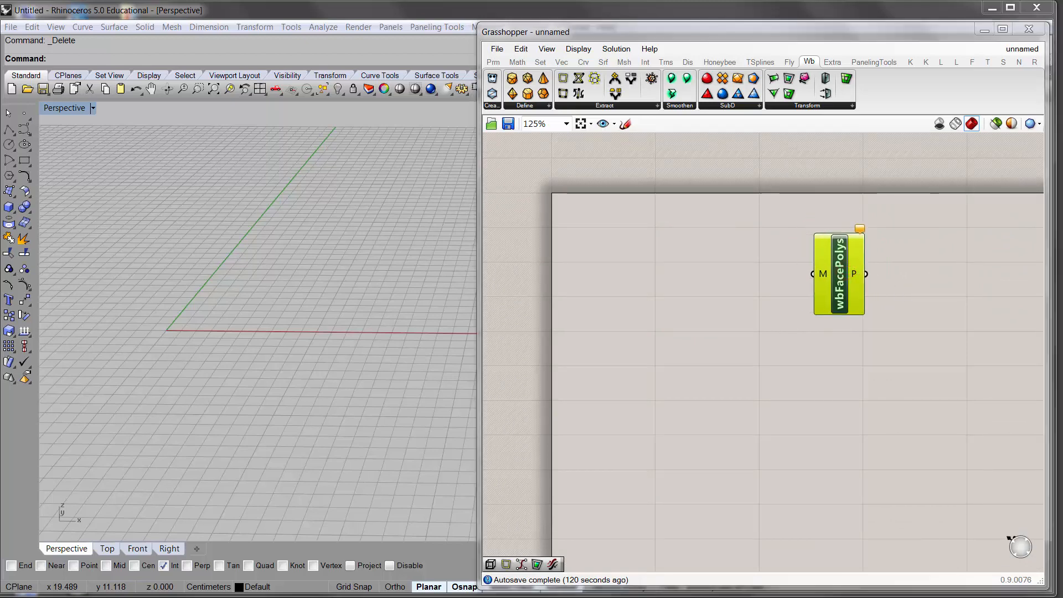
left_click(712, 324)
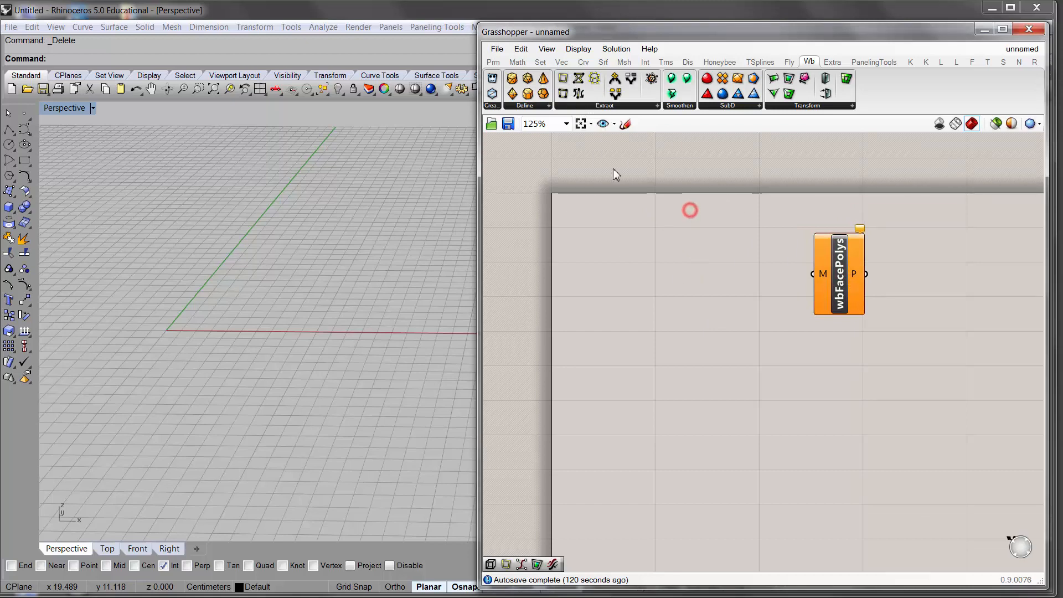
Place Weaverbird's Polylines Dodecahedron component ahead of the Face Polylines component and arrange the two
left_click(548, 105)
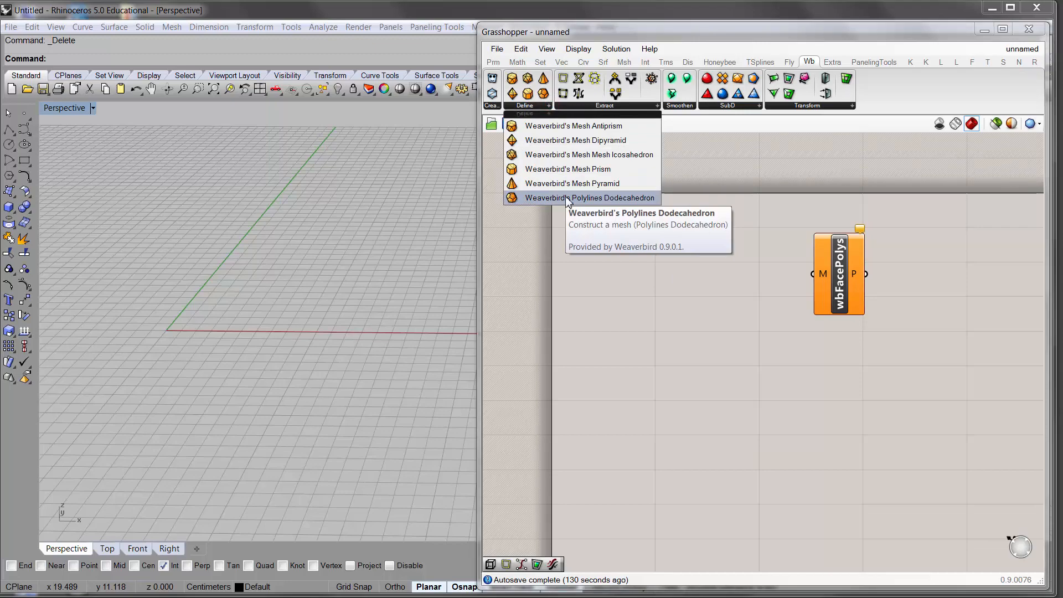
left_click_drag(568, 199, 601, 253)
right_click_drag(191, 350, 242, 297)
scroll(240, 290, "up", 3)
scroll(246, 292, "down", 1)
scroll(243, 288, "down", 4)
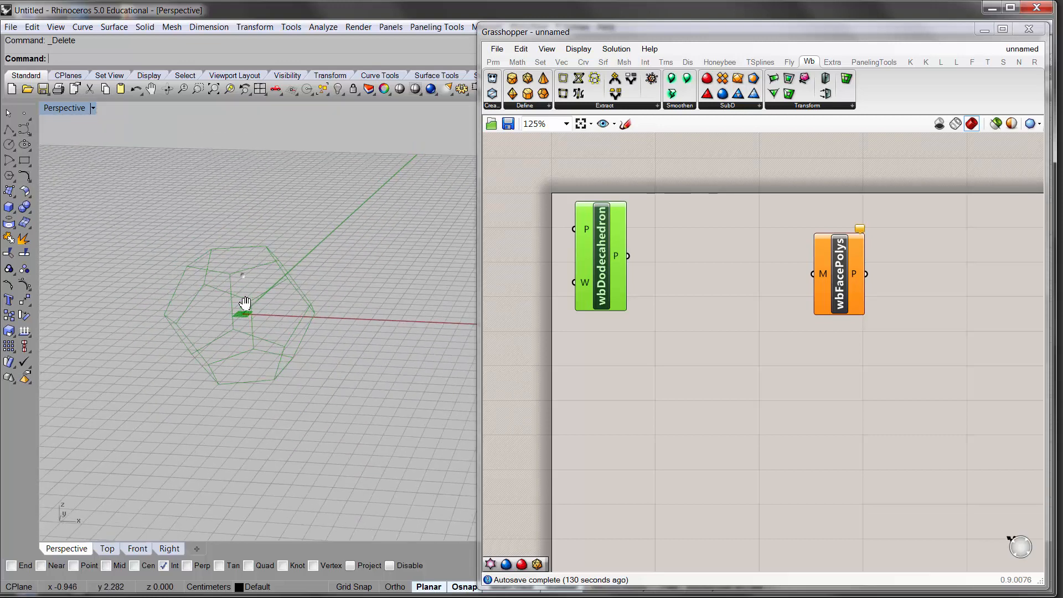
left_click(571, 357)
left_click_drag(601, 233, 620, 242)
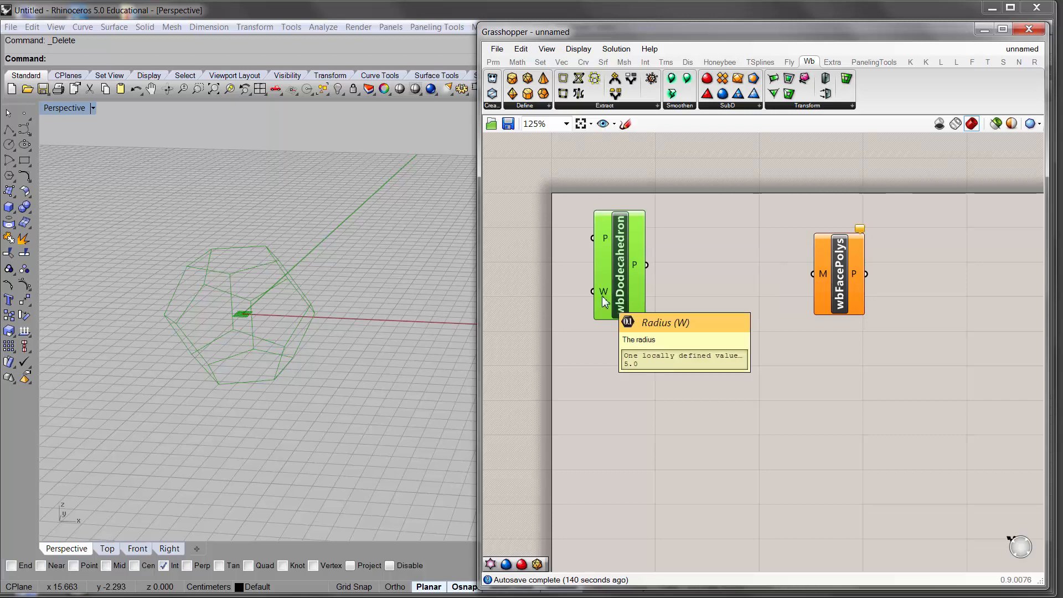
left_click_drag(620, 286, 612, 284)
left_click(727, 285)
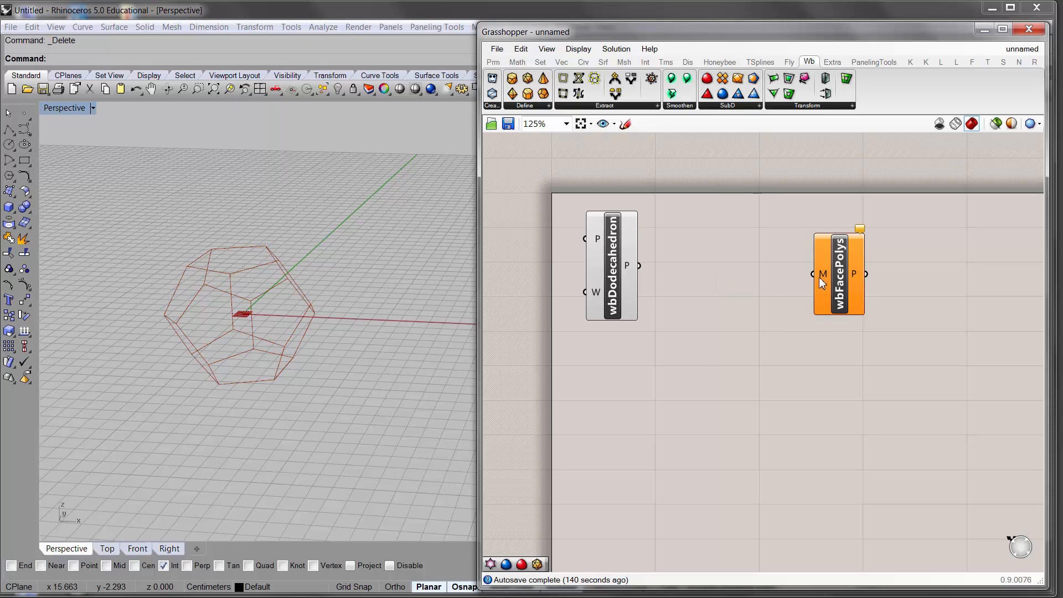
left_click_drag(833, 282, 838, 279)
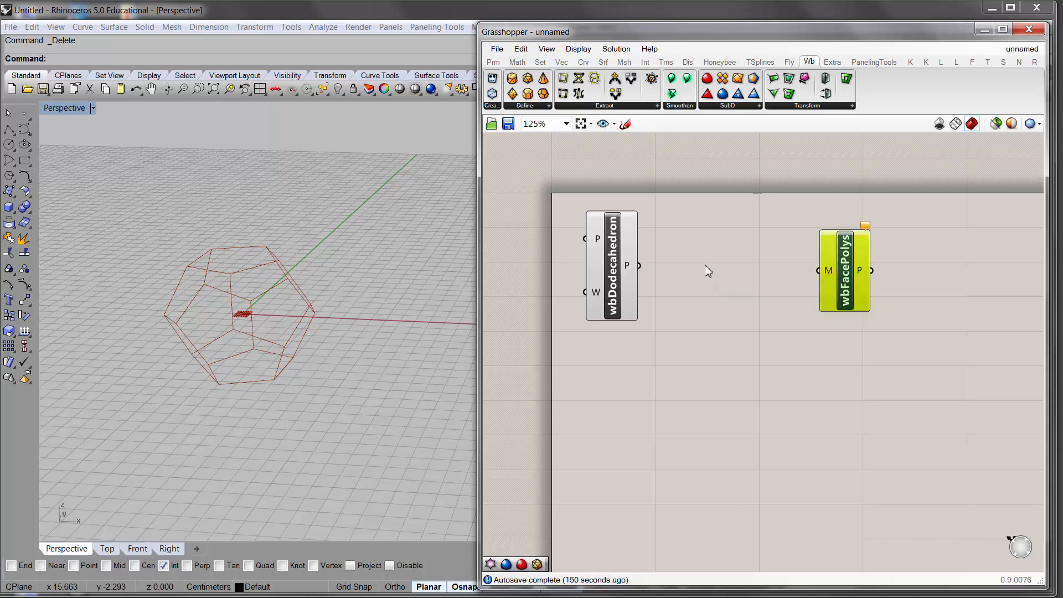
Add Weaverbird's Loop Subdivision fed by the dodecahedron's P output, and hide the dodecahedron's preview
left_click(735, 105)
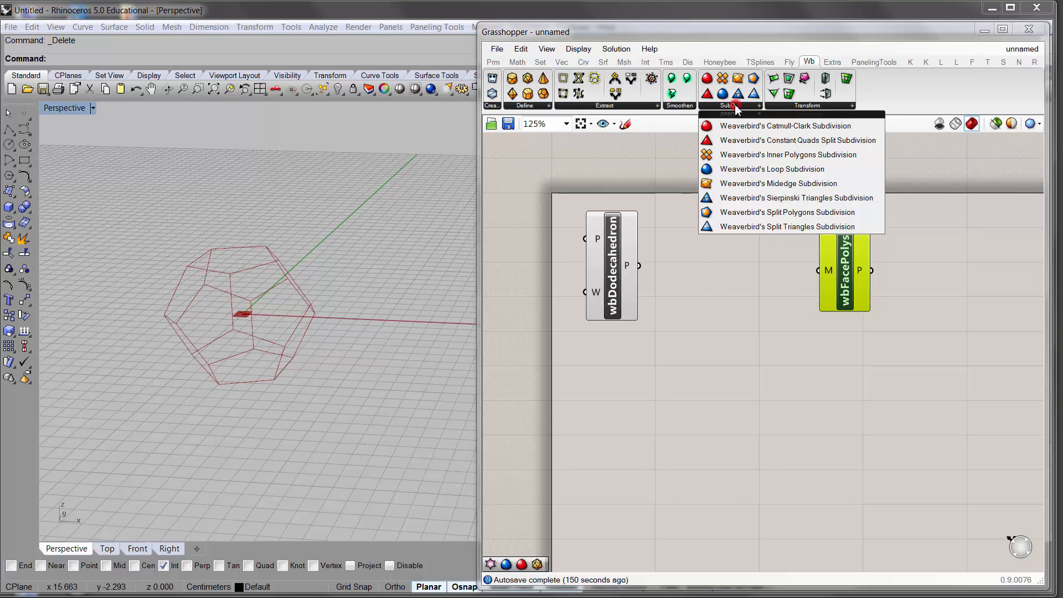
left_click(747, 170)
left_click(680, 277)
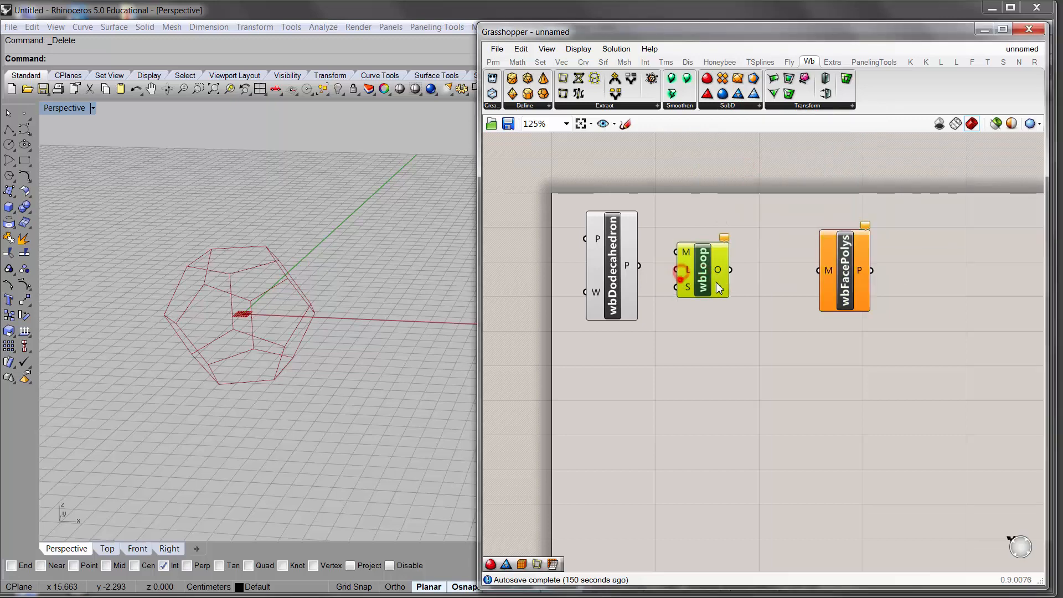
left_click_drag(639, 266, 696, 262)
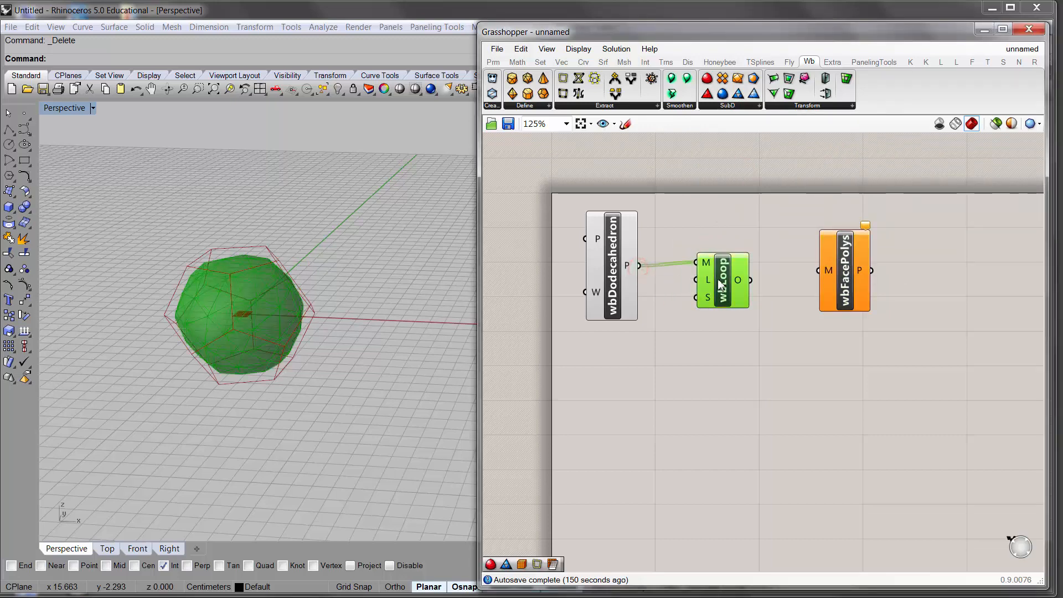
left_click(613, 271)
left_click(636, 331)
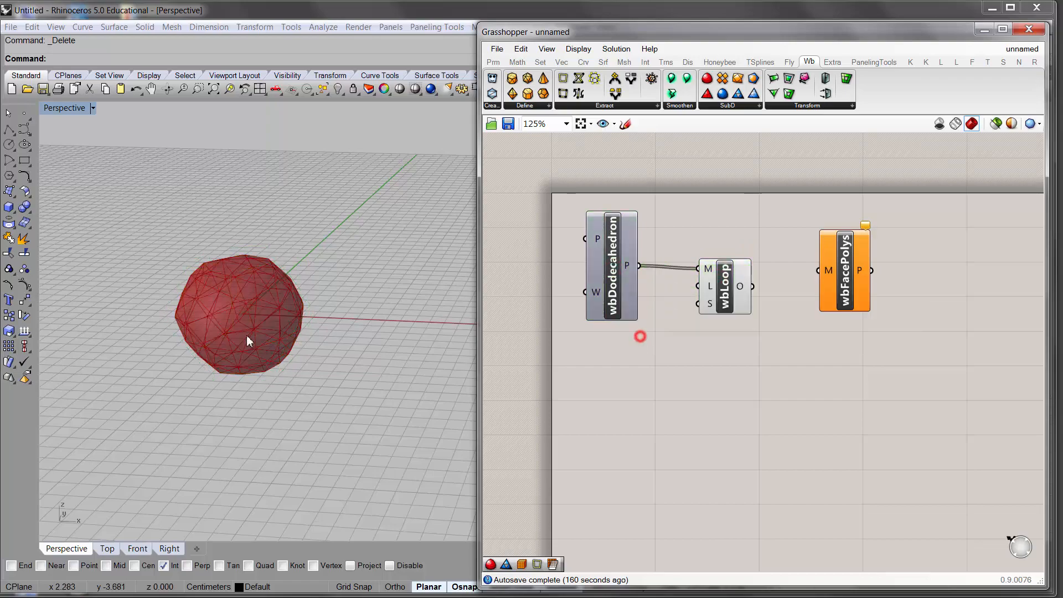
Connect the Loop Subdivision's O output to the Face Polylines' M input and hide the Loop Subdivision's preview
scroll(244, 321, "up", 5)
right_click_drag(237, 368, 261, 271)
left_click(723, 281)
mouse_move(704, 292)
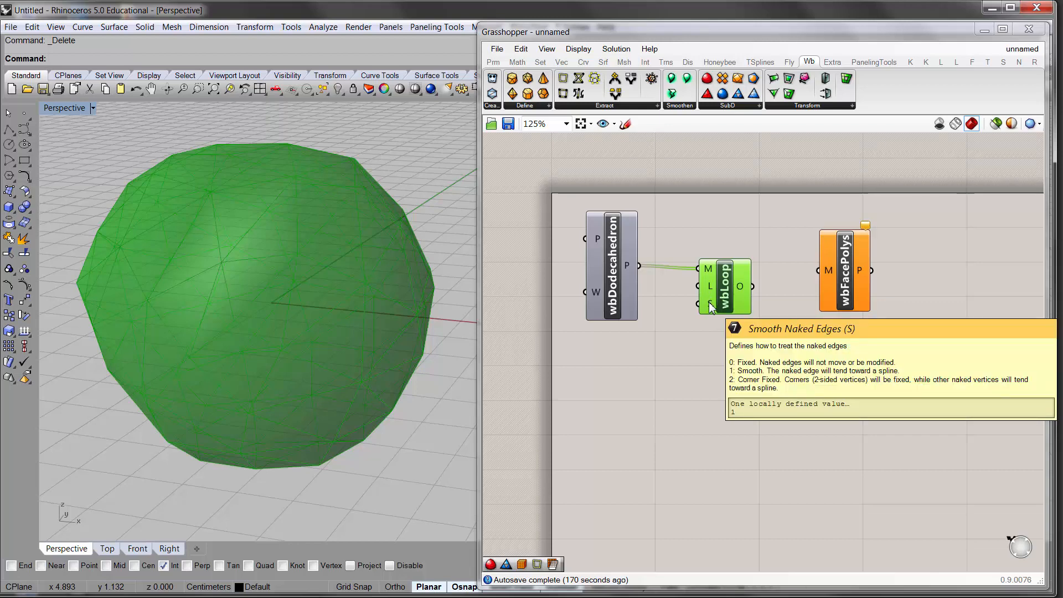
left_click_drag(752, 286, 792, 313)
left_click_drag(719, 294, 685, 294)
middle_click(684, 294)
left_click(721, 337)
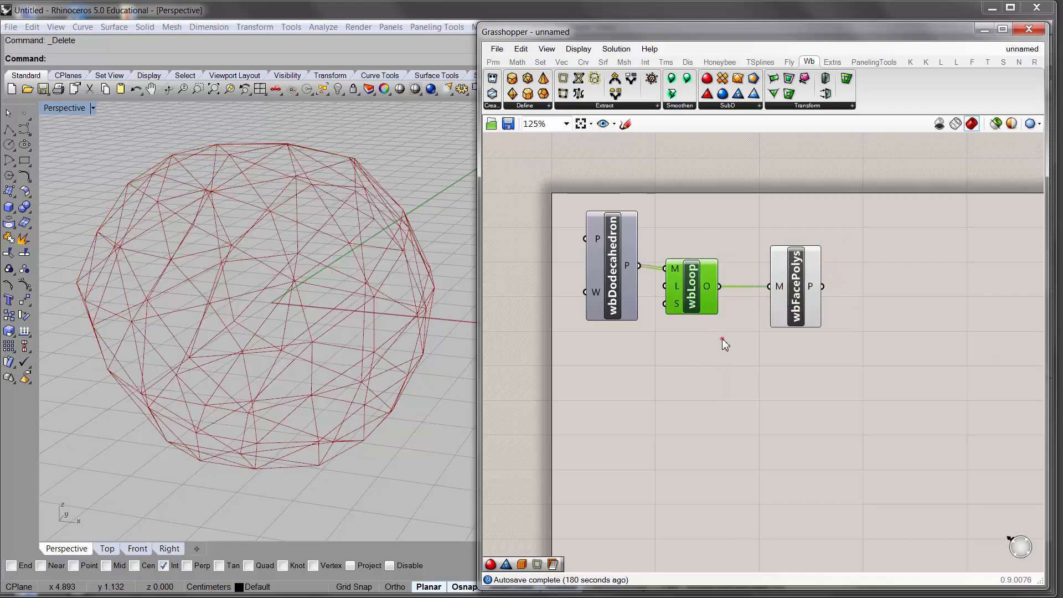
left_click_drag(799, 299, 789, 300)
mouse_move(375, 264)
right_mouse_down()
mouse_move(365, 301)
mouse_move(373, 278)
mouse_move(382, 285)
mouse_move(324, 208)
right_mouse_up()
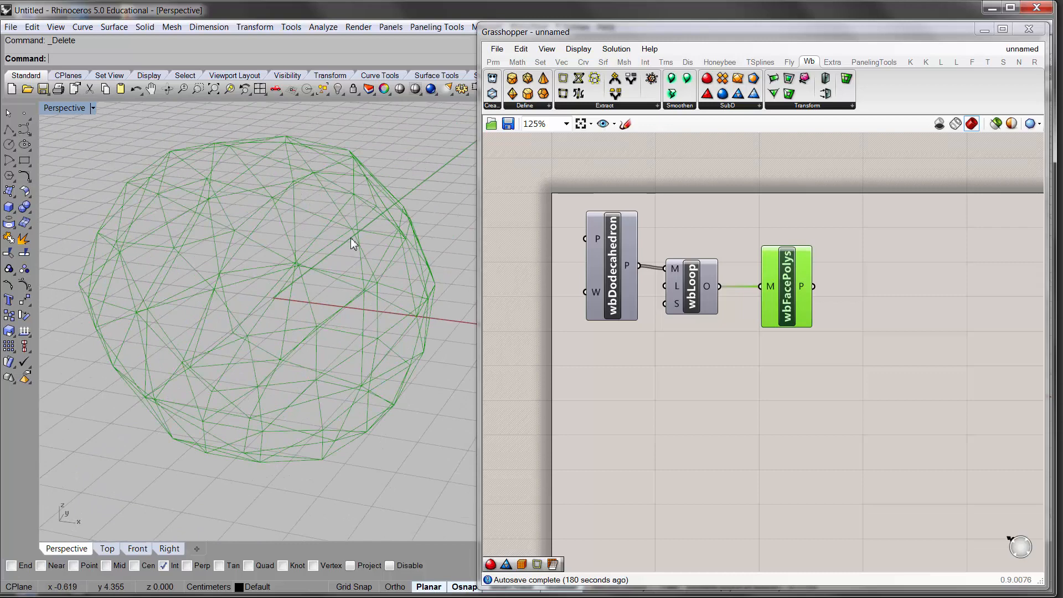
Add a List Item component and connect the Face Polylines' P output to its L input
double_click(825, 201)
type("i")
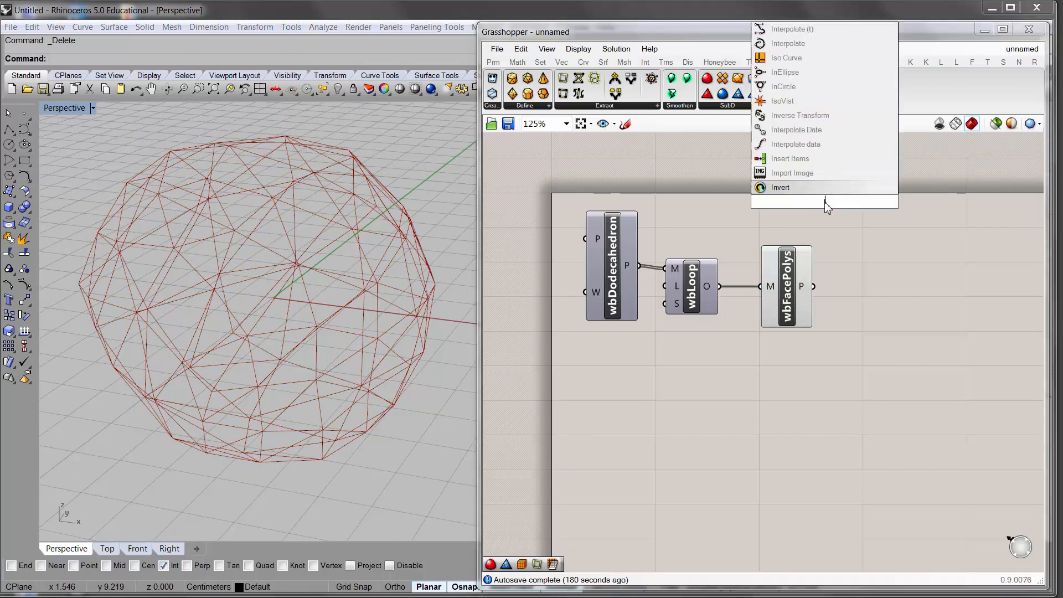
type("tem")
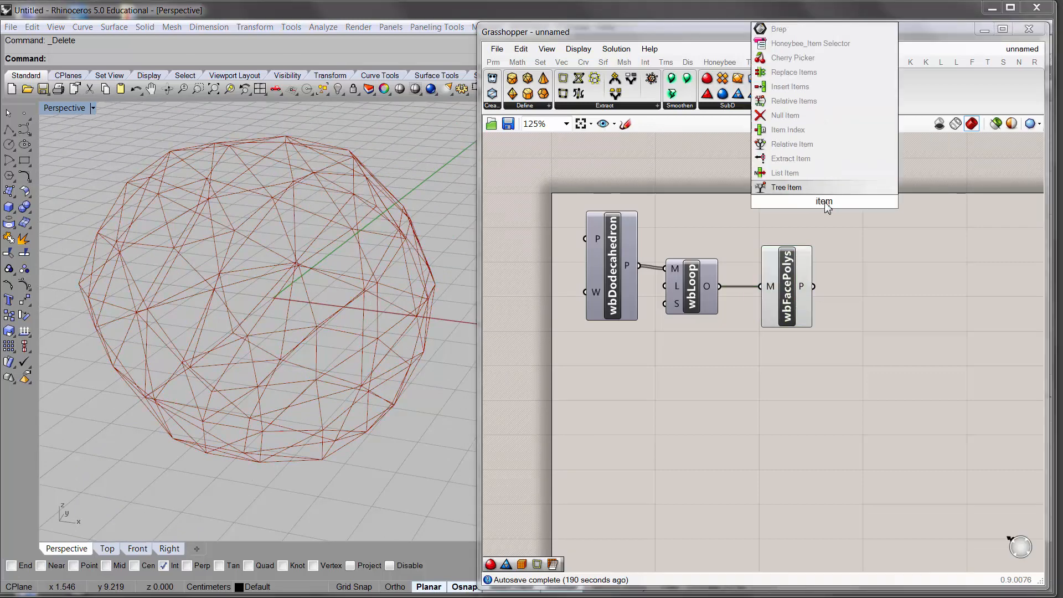
left_click(818, 172)
left_click_drag(826, 237, 885, 299)
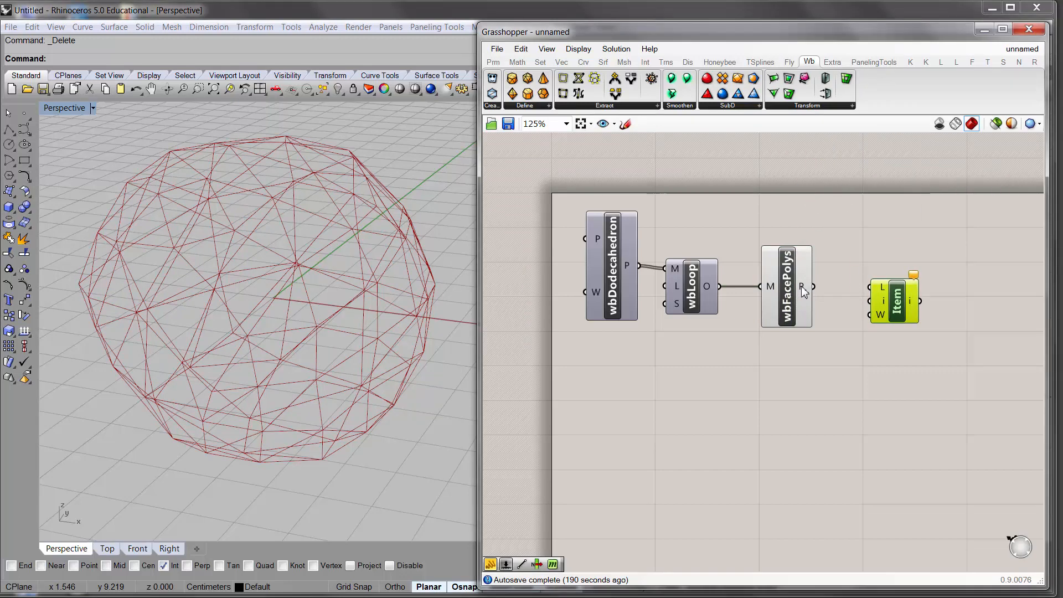
mouse_move(804, 291)
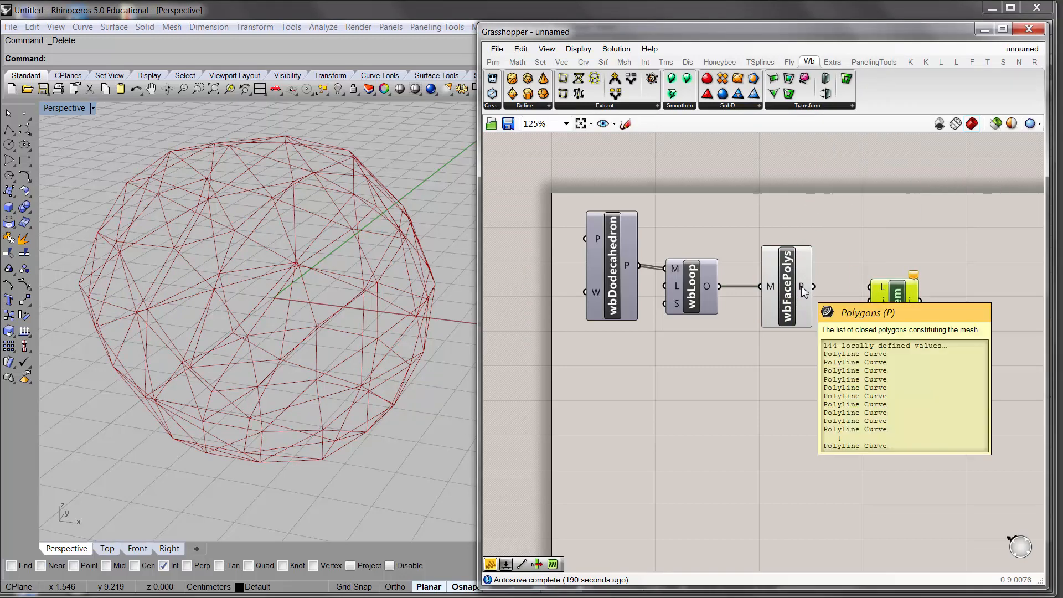
left_click_drag(887, 315, 897, 339)
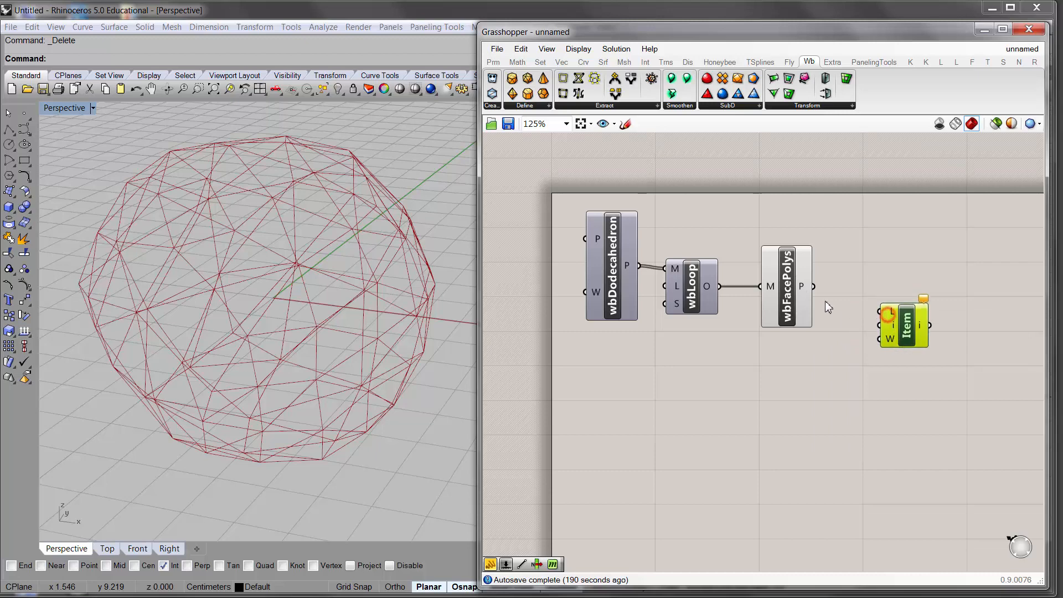
left_click(819, 291)
left_click_drag(819, 291, 887, 315)
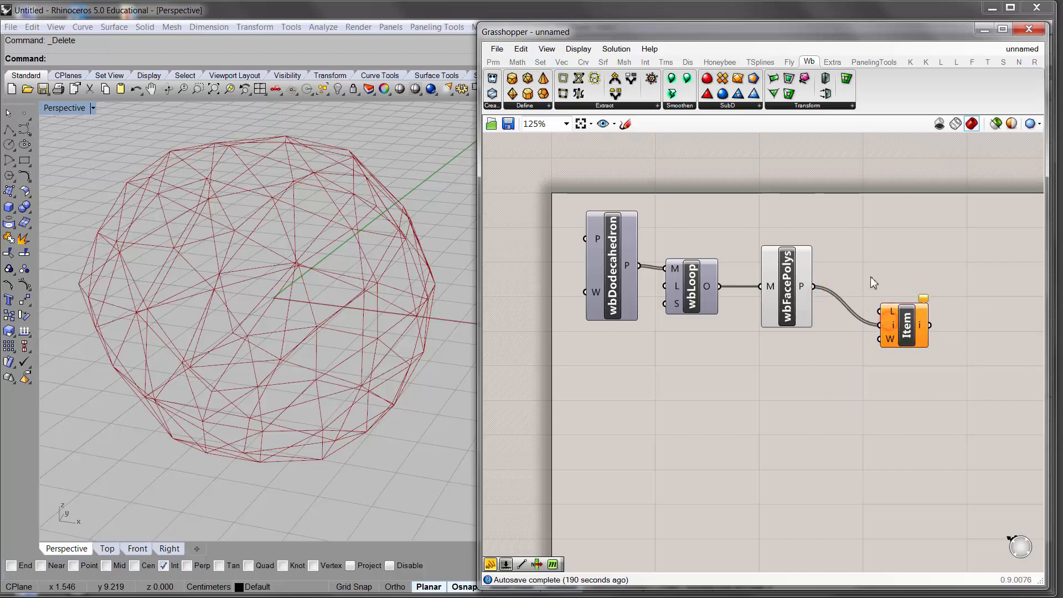
key("ctrl+z")
left_click_drag(813, 286, 893, 337)
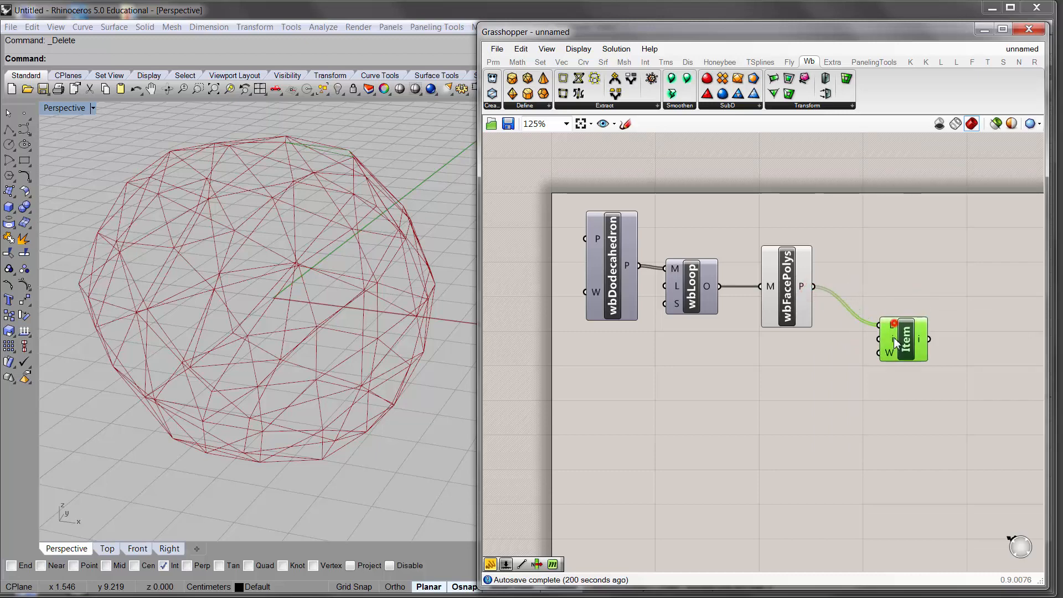
Create a number slider from 0 to 143, connect it to the List Item's i input, and set it to 12
double_click(744, 376)
type("0<14")
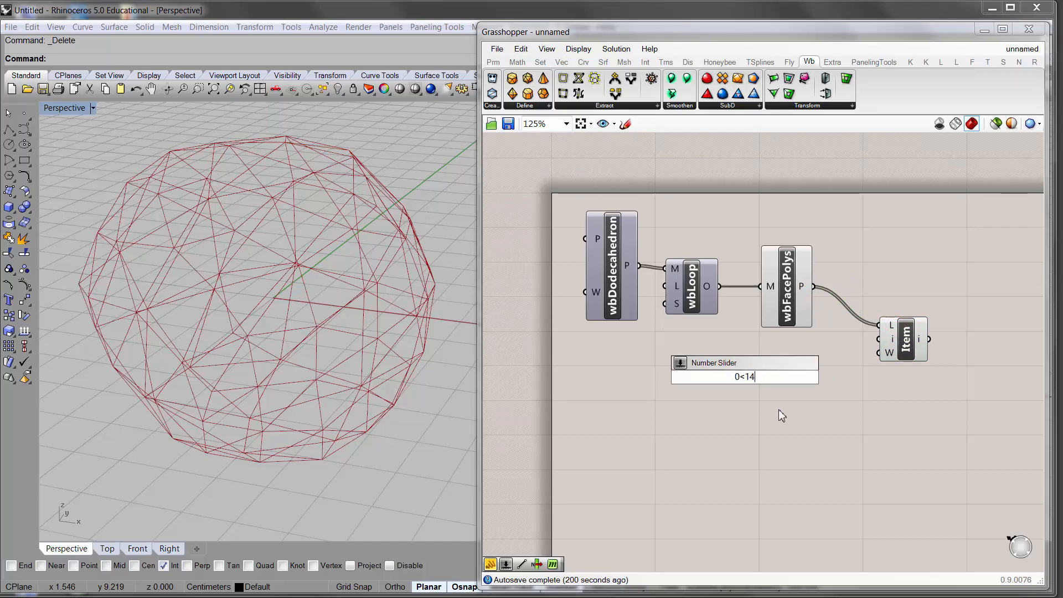
key("Return")
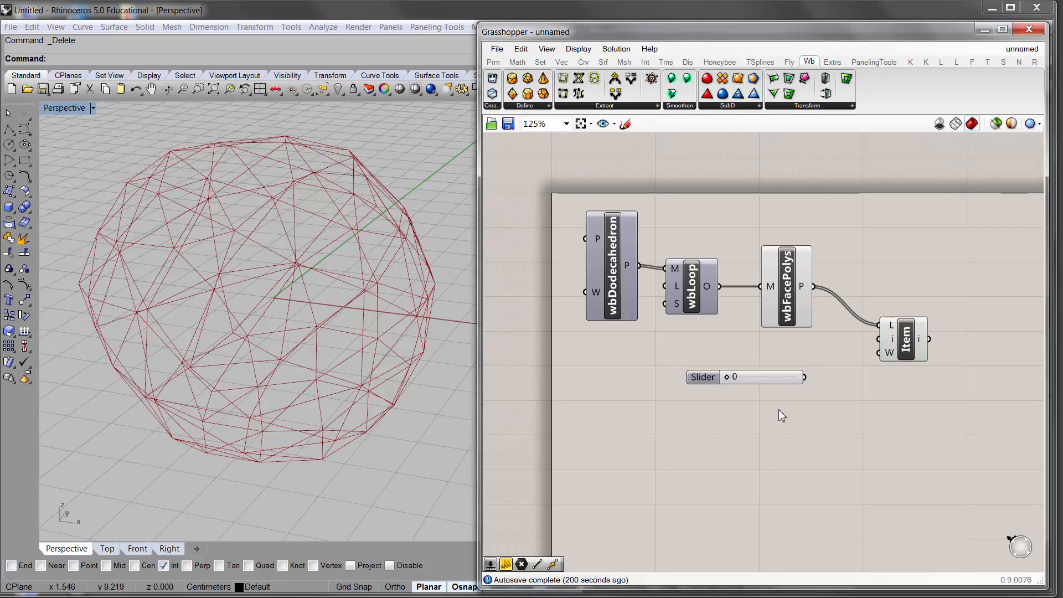
left_click_drag(805, 377, 878, 339)
left_click(905, 339)
right_click_drag(403, 268, 350, 247)
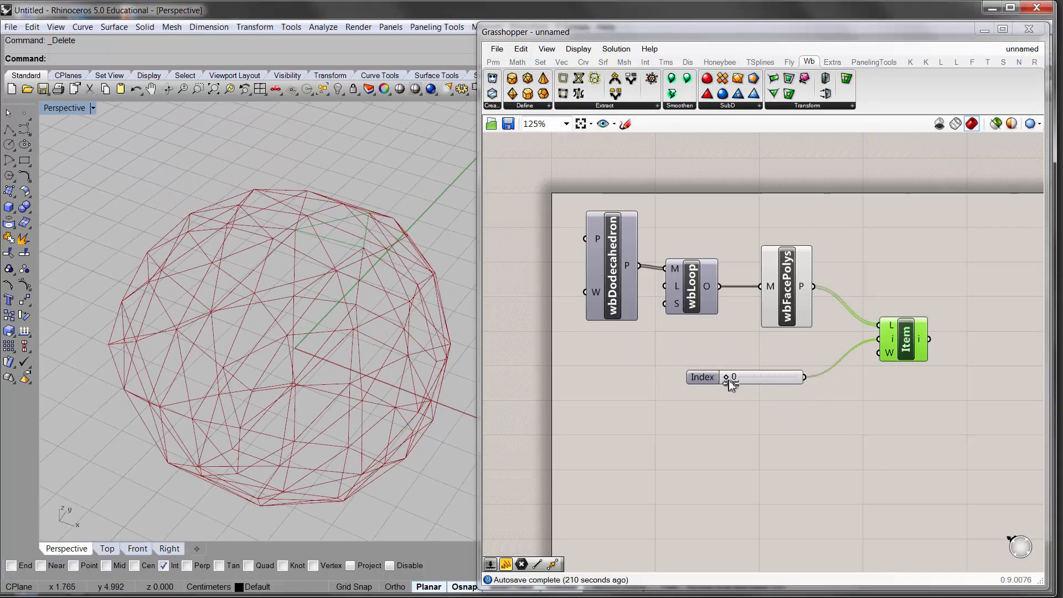
mouse_move(728, 380)
left_mouse_down()
mouse_move(762, 387)
mouse_move(735, 374)
left_mouse_up()
Hide the Face Polylines' preview and set the Index slider to 66 to isolate a single face polyline
left_click(780, 275)
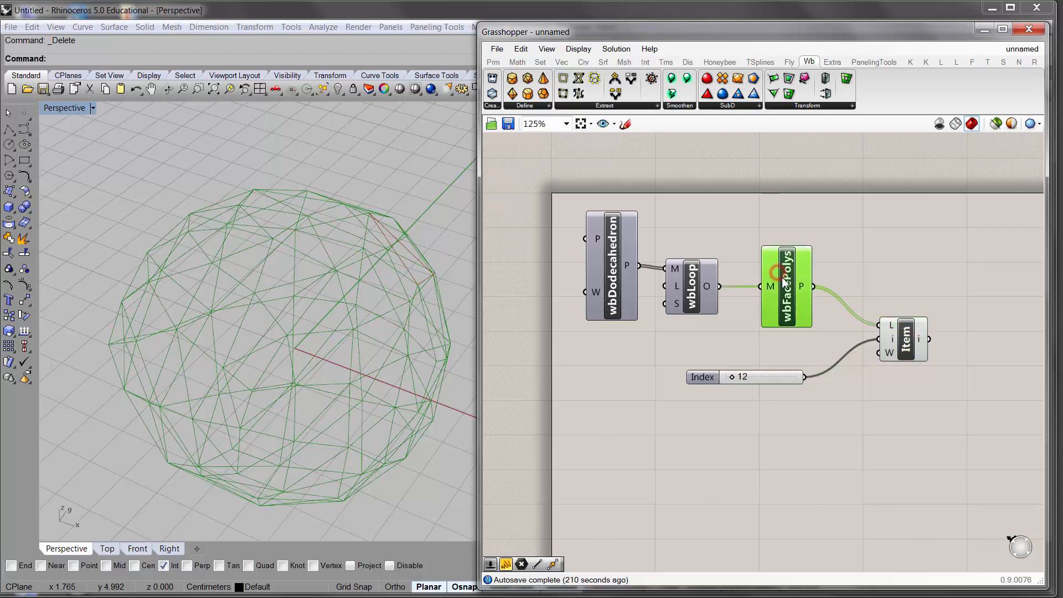
key("ctrl+q")
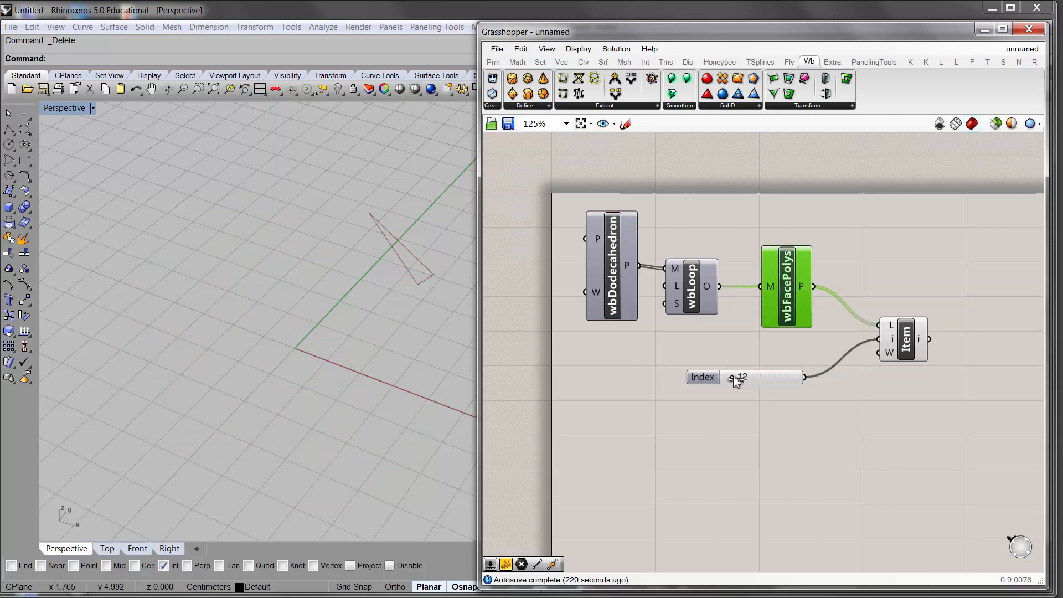
left_click(898, 334)
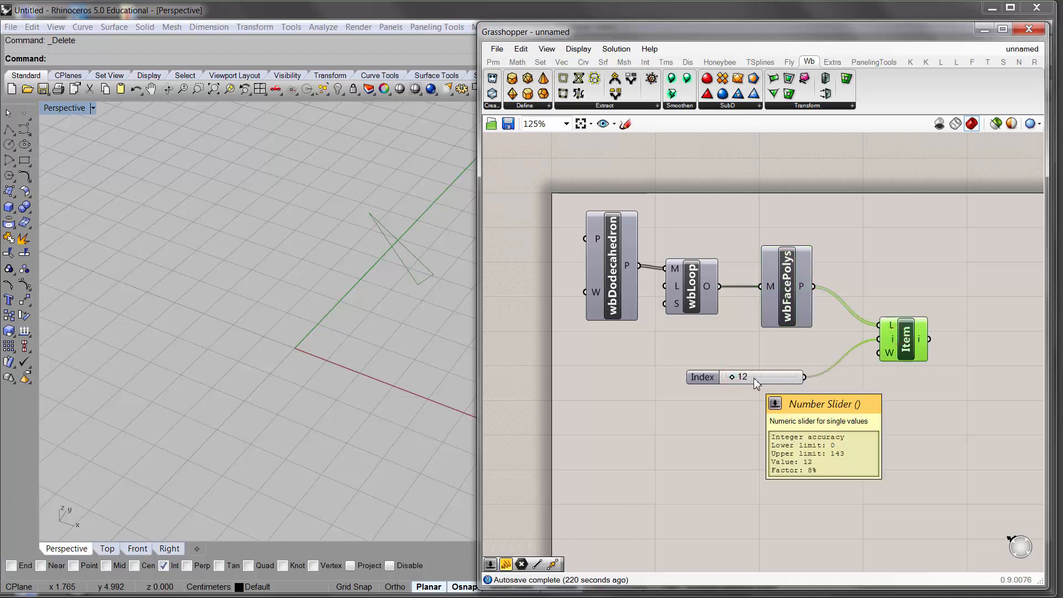
left_click(855, 383)
left_click_drag(731, 377, 761, 375)
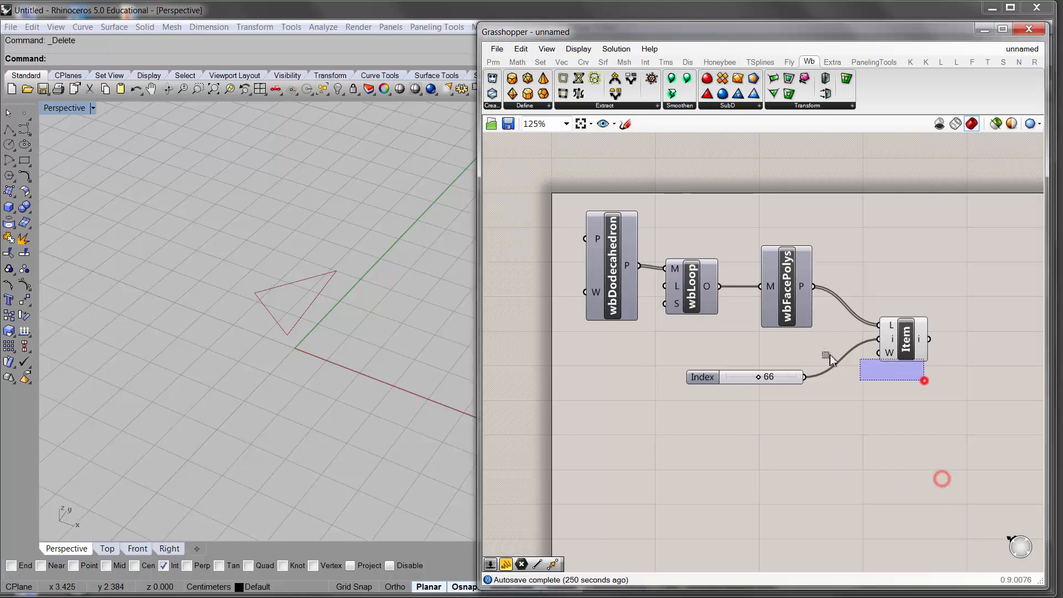
Delete the List Item component and its Index slider from the canvas, and select the Face Polylines component
left_click_drag(941, 477, 789, 346)
key("Delete")
left_click(772, 291)
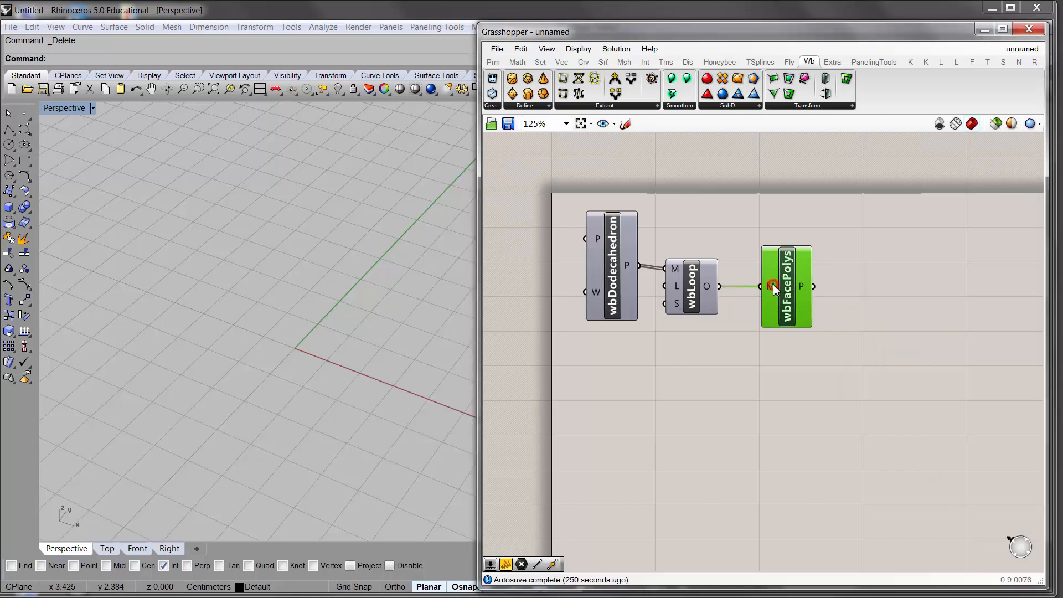
Inspect the face polylines around the model and shift the Face Polylines component closer to the Loop component
left_click(687, 373)
mouse_move(312, 240)
right_mouse_down()
mouse_move(320, 212)
mouse_move(327, 252)
right_mouse_up()
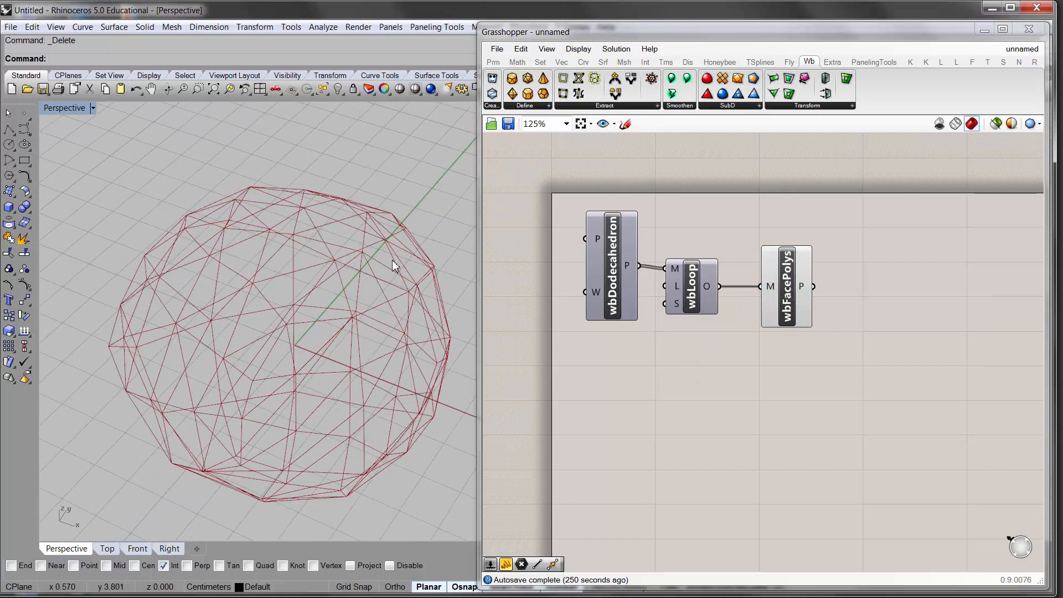
right_click_drag(391, 259, 350, 246, "shift")
right_click_drag(907, 288, 875, 307)
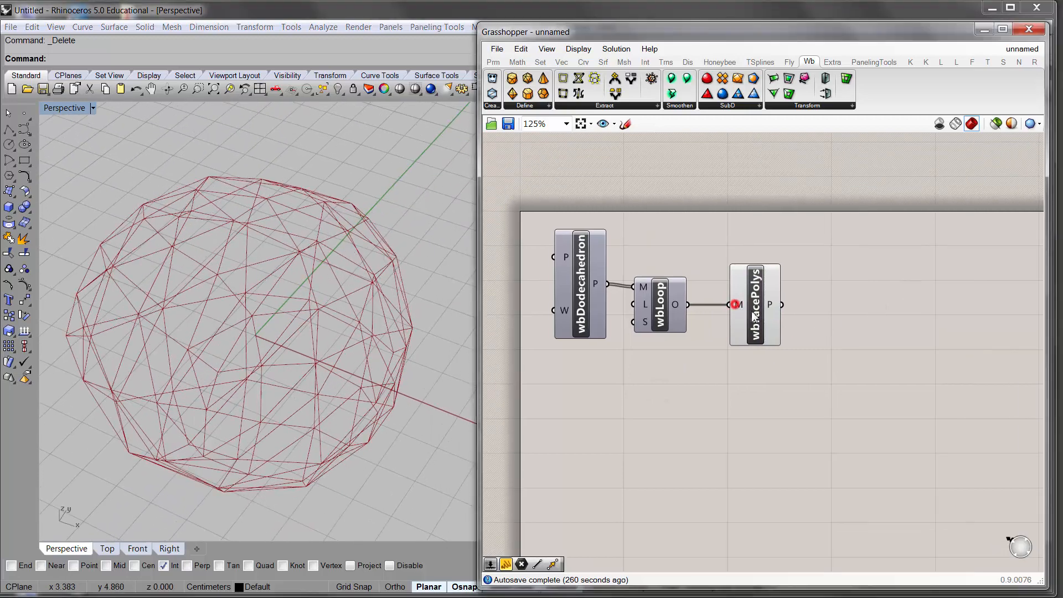
left_click_drag(752, 311, 735, 310)
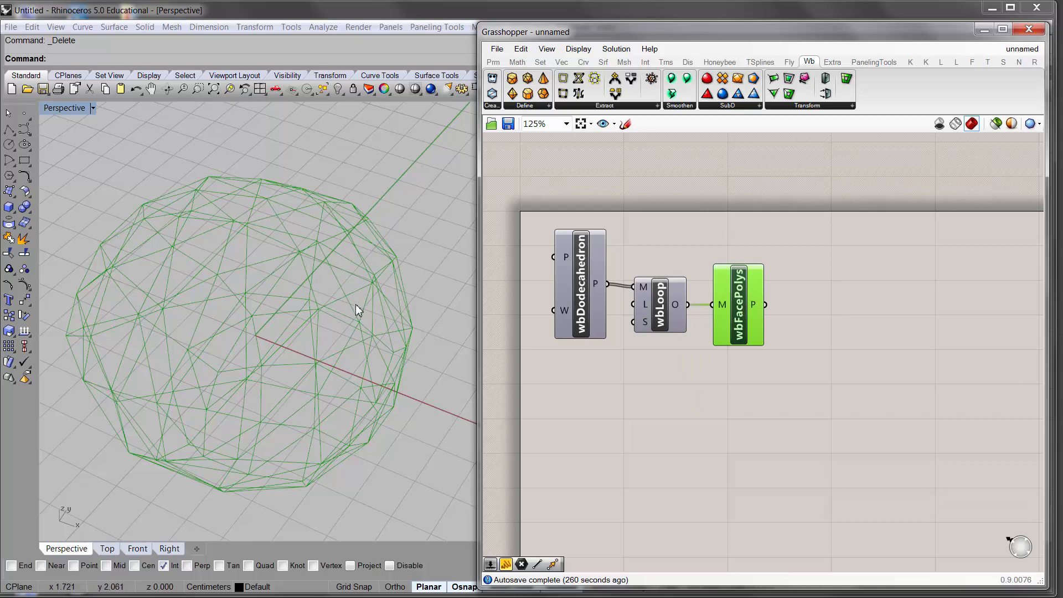
Add a Boundary Surfaces component beside Face Polylines and connect the P output to its E input
mouse_move(742, 308)
left_click(583, 62)
left_click(602, 62)
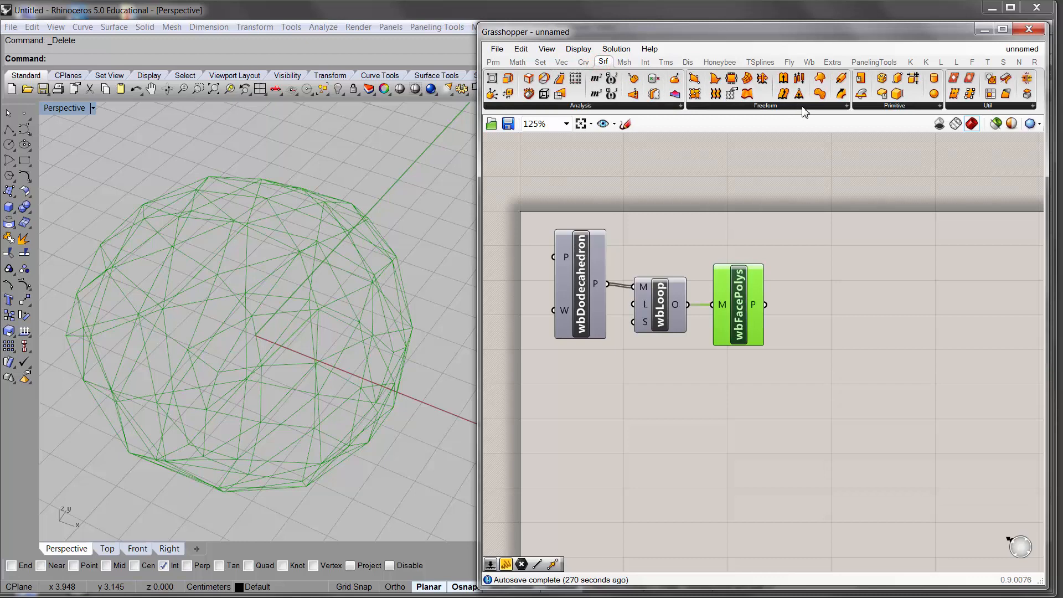
left_click(845, 105)
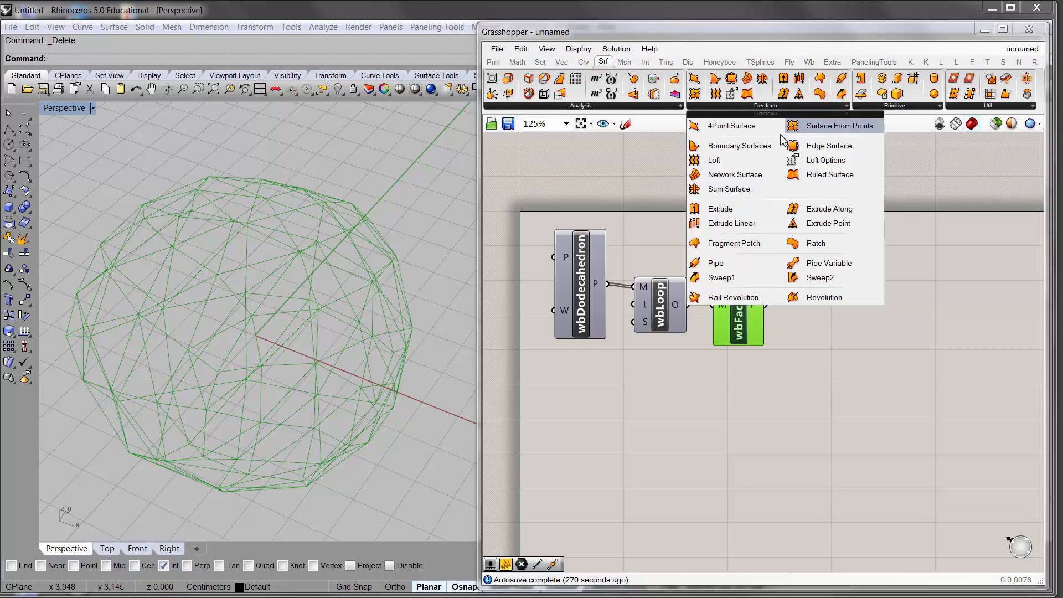
left_click_drag(732, 145, 828, 320)
right_click_drag(340, 341, 300, 386)
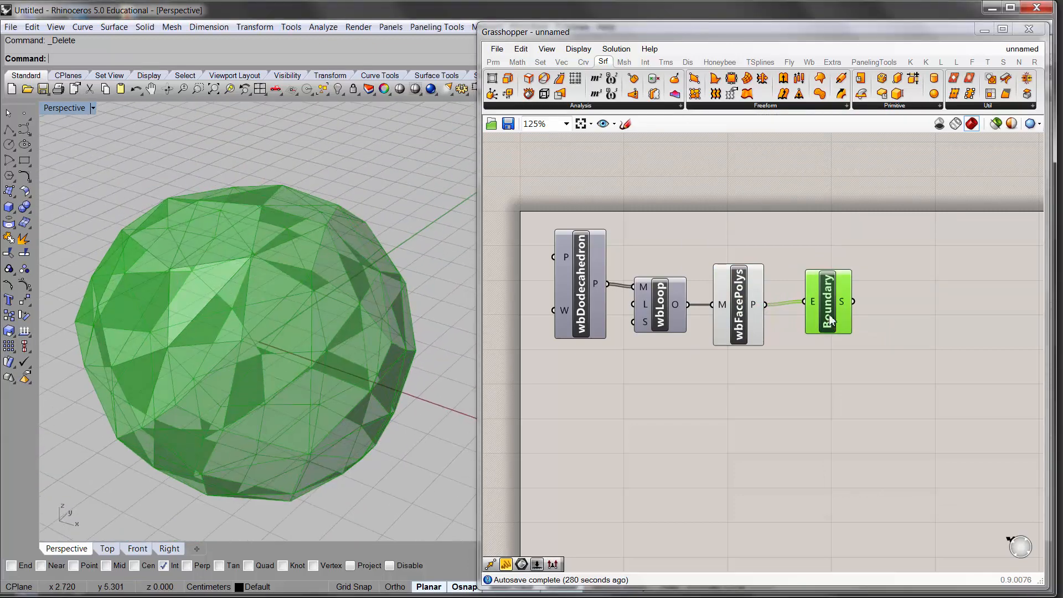
Move the Boundary Surfaces component above the definition and disconnect Face Polylines from its E input
left_click_drag(828, 314, 823, 201)
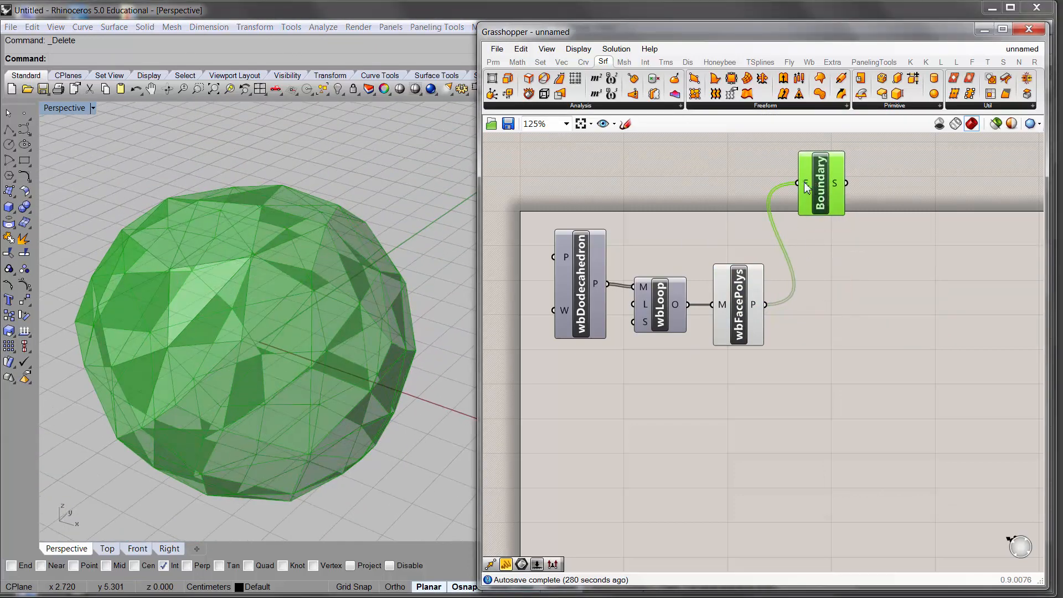
right_click(803, 181)
left_click(864, 232)
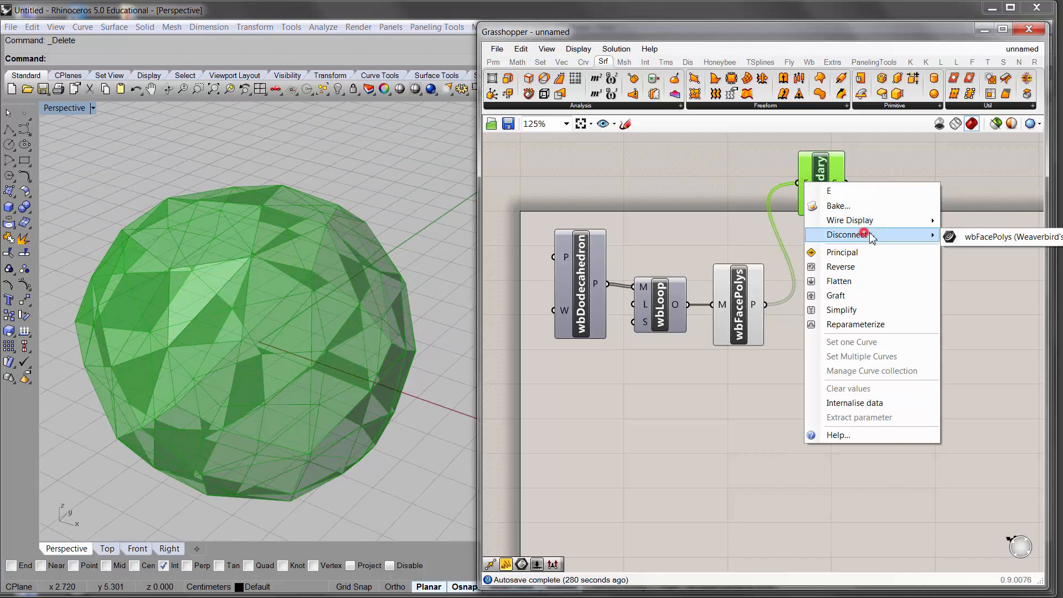
left_click(968, 237)
Add an Area component beside Face Polylines and connect the P output to its G input
right_click_drag(738, 215, 722, 223)
double_click(828, 304)
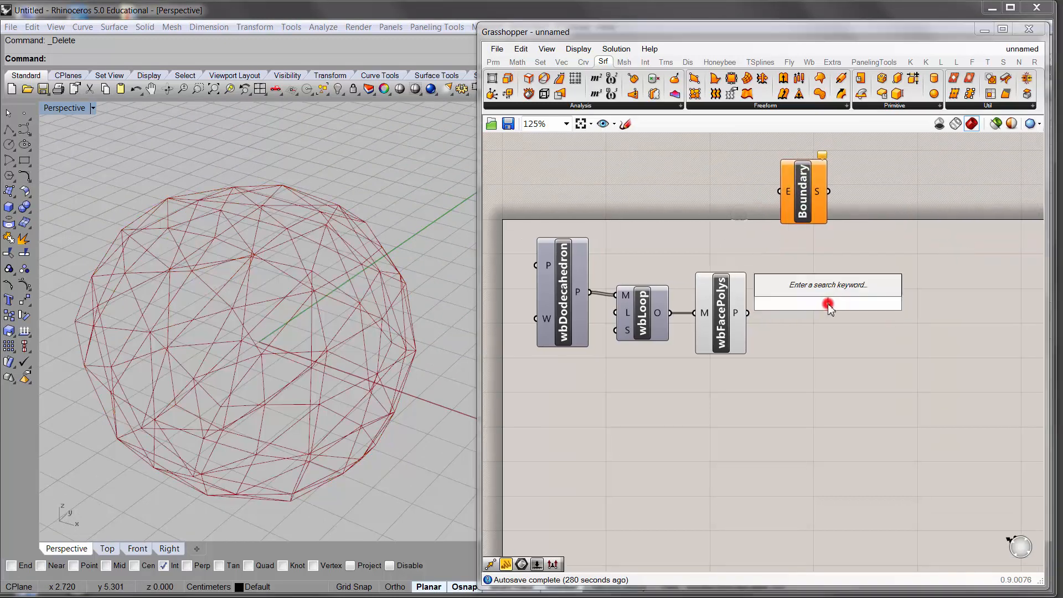
type("area")
key("Return")
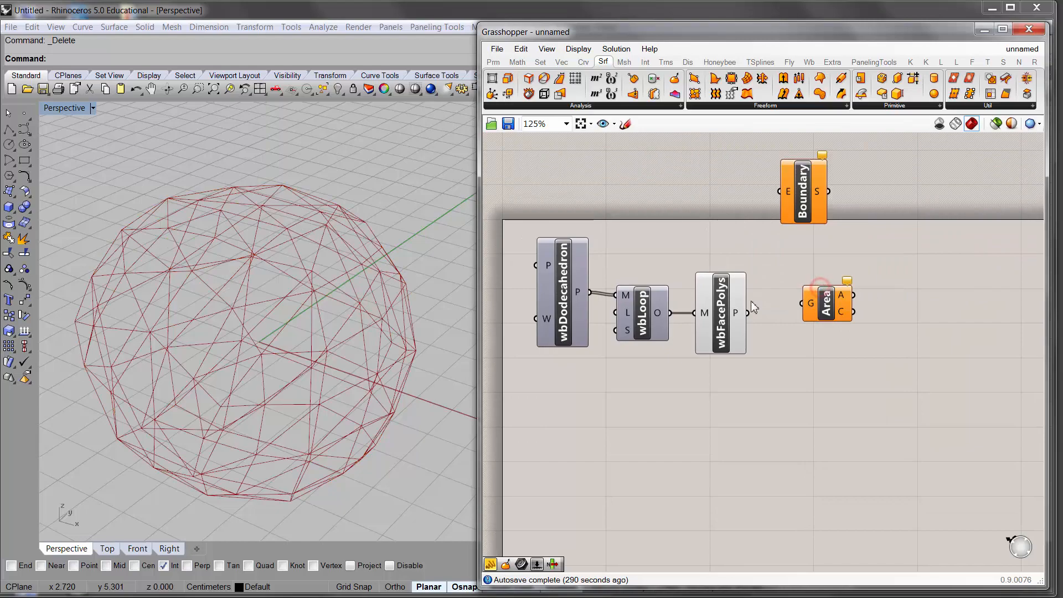
mouse_move(790, 307)
left_mouse_down()
mouse_move(821, 305)
mouse_move(793, 313)
left_mouse_up()
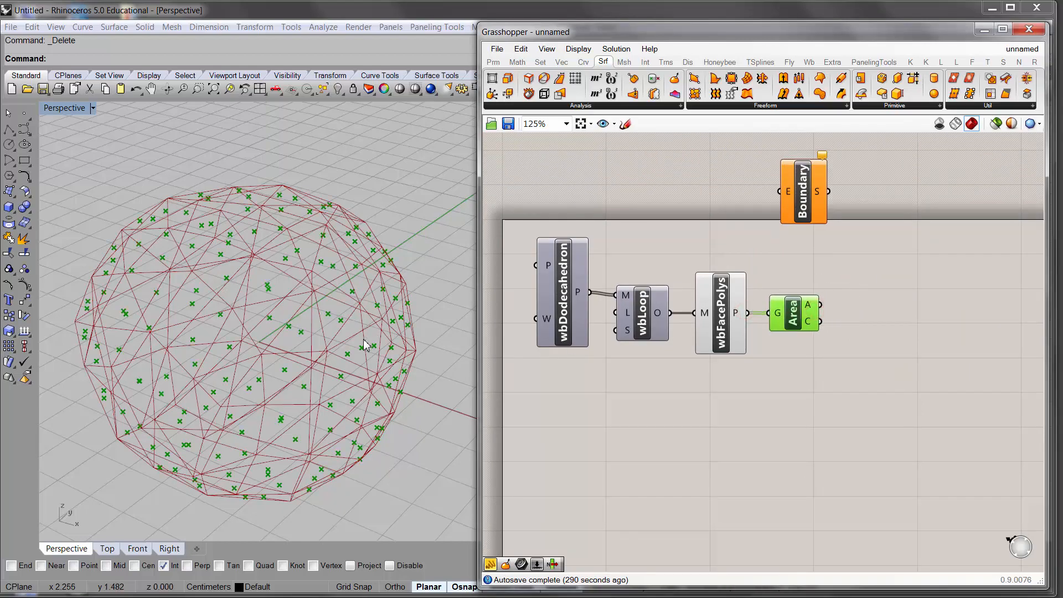
right_click_drag(332, 301, 298, 254)
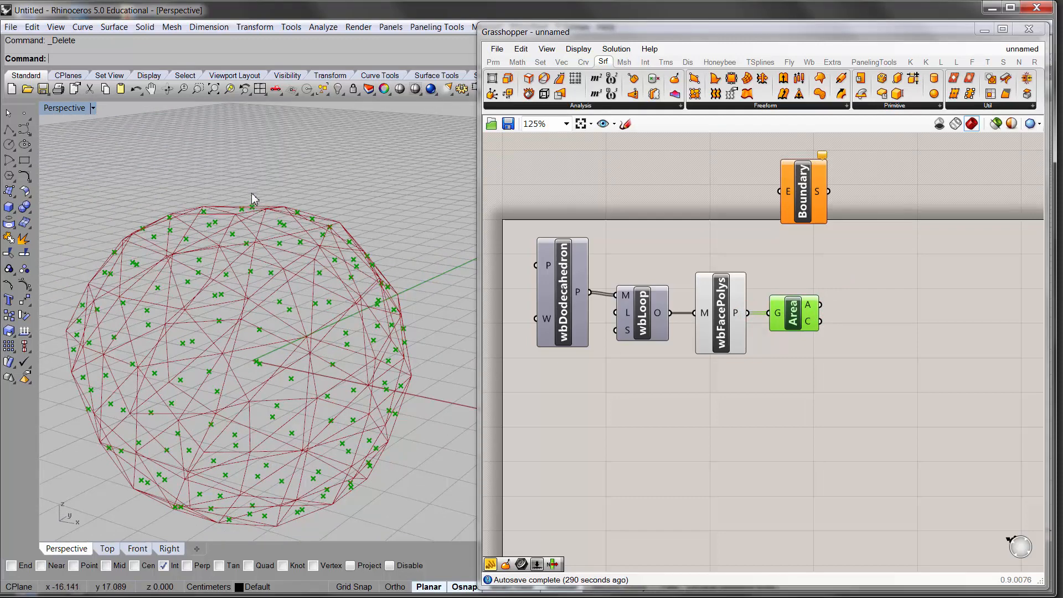
Add a Vector 2Pt component and place it below and beyond the Area component
left_click(891, 334)
right_click_drag(890, 332, 871, 289)
double_click(809, 340)
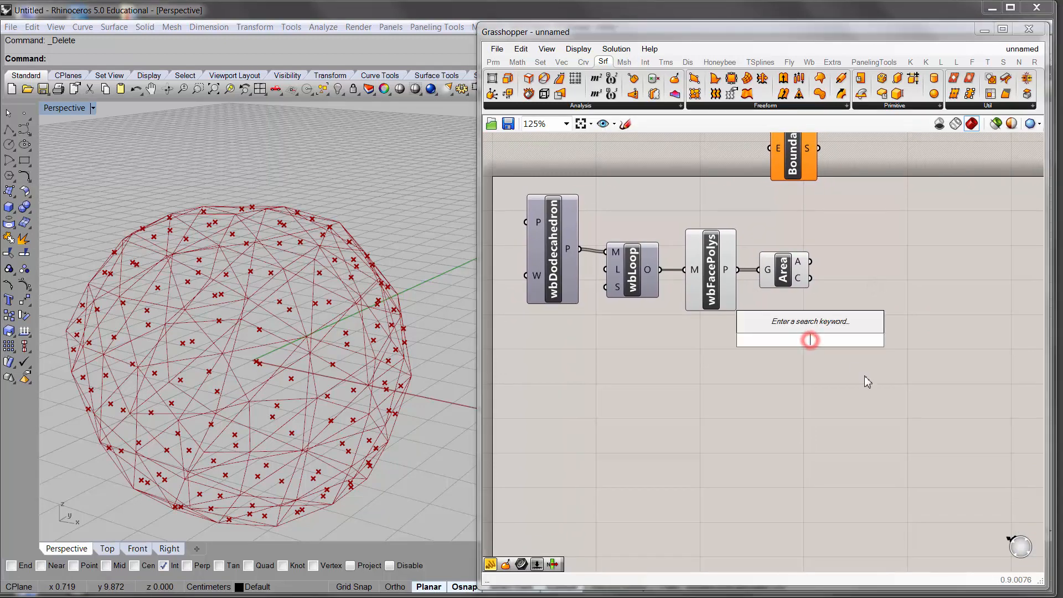
type("ve")
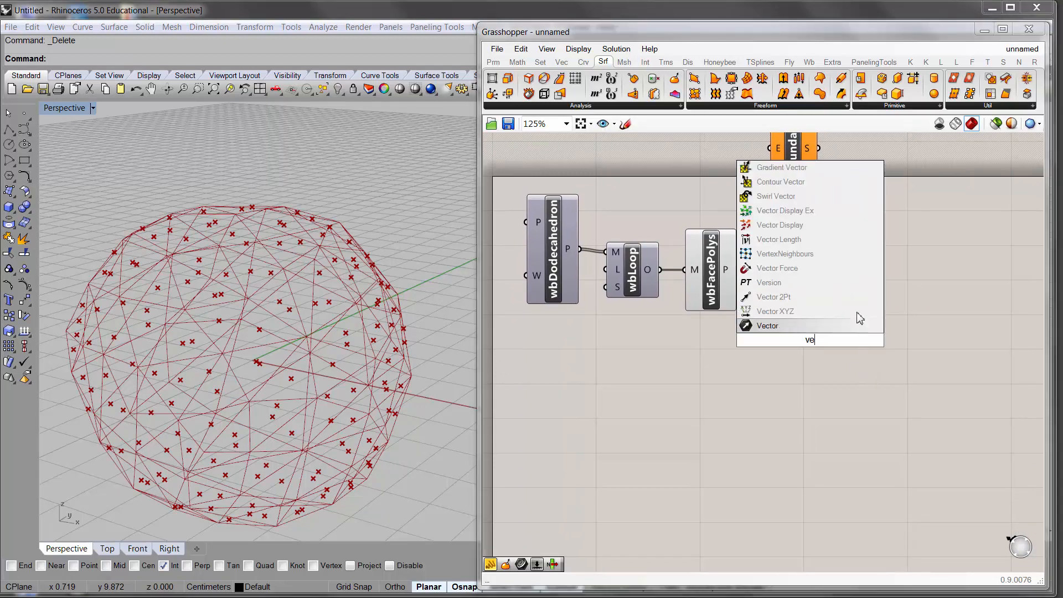
left_click(774, 297)
left_click_drag(799, 332, 844, 355)
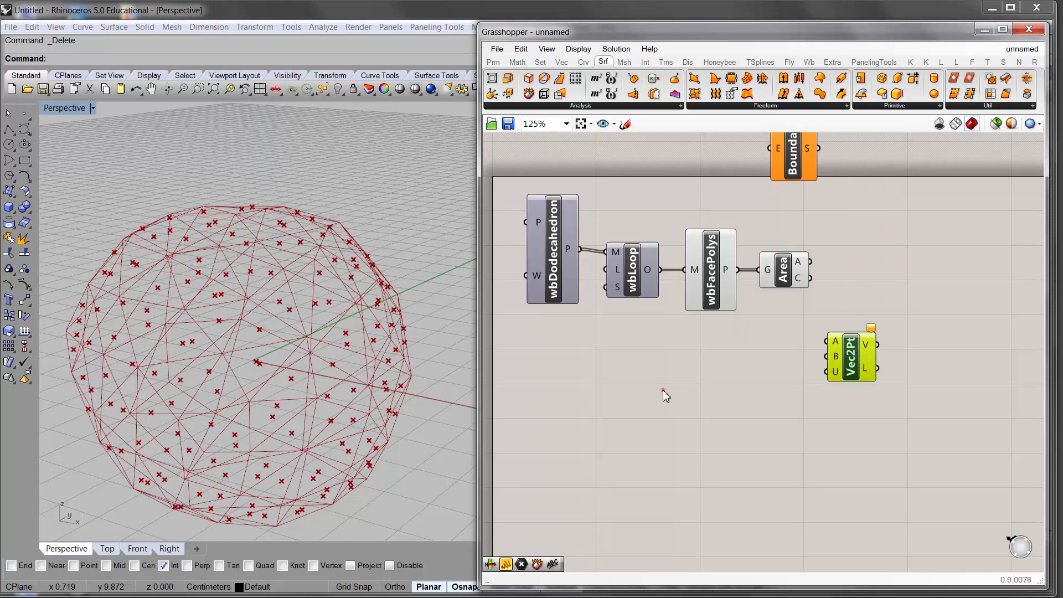
left_click(664, 394)
Add a Point parameter before the Vector 2Pt component and set it to one point at the origin, location 0
left_click(492, 61)
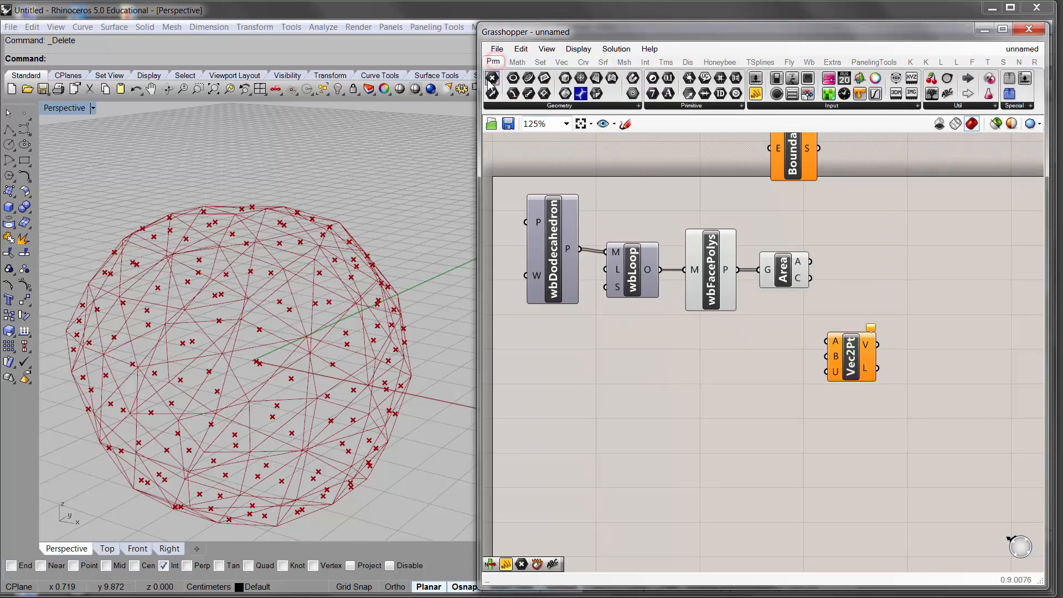
left_click_drag(491, 82, 735, 362)
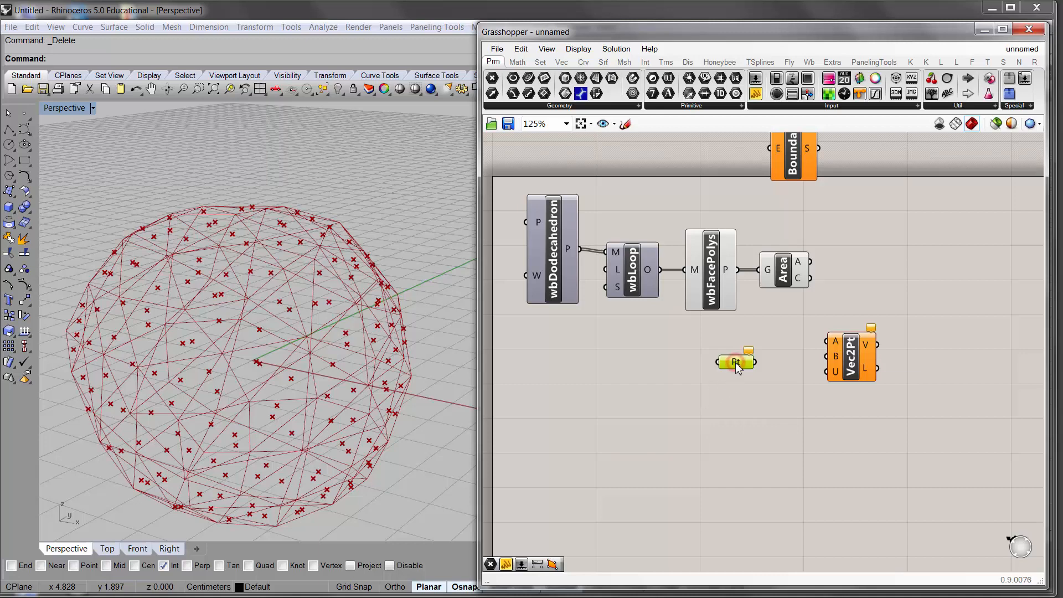
right_click(737, 368)
left_click(821, 539)
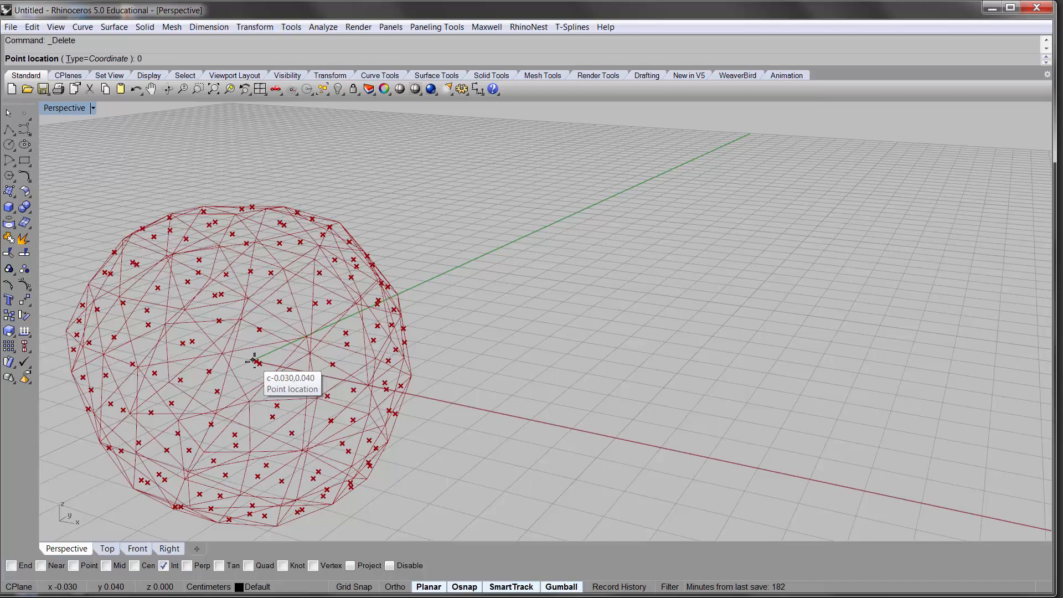
type("0")
key("Return")
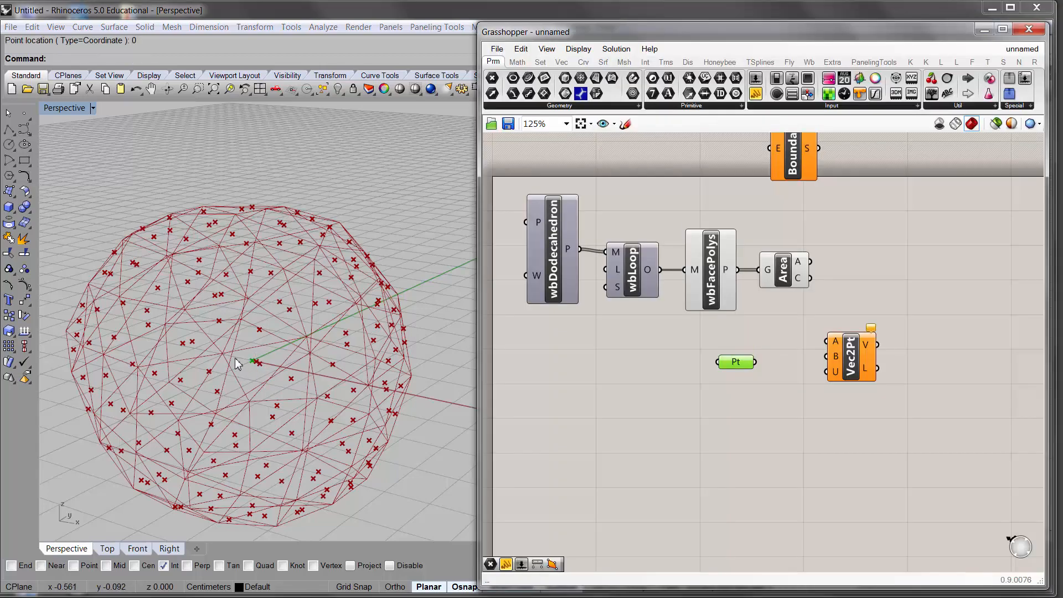
right_click_drag(256, 367, 254, 381)
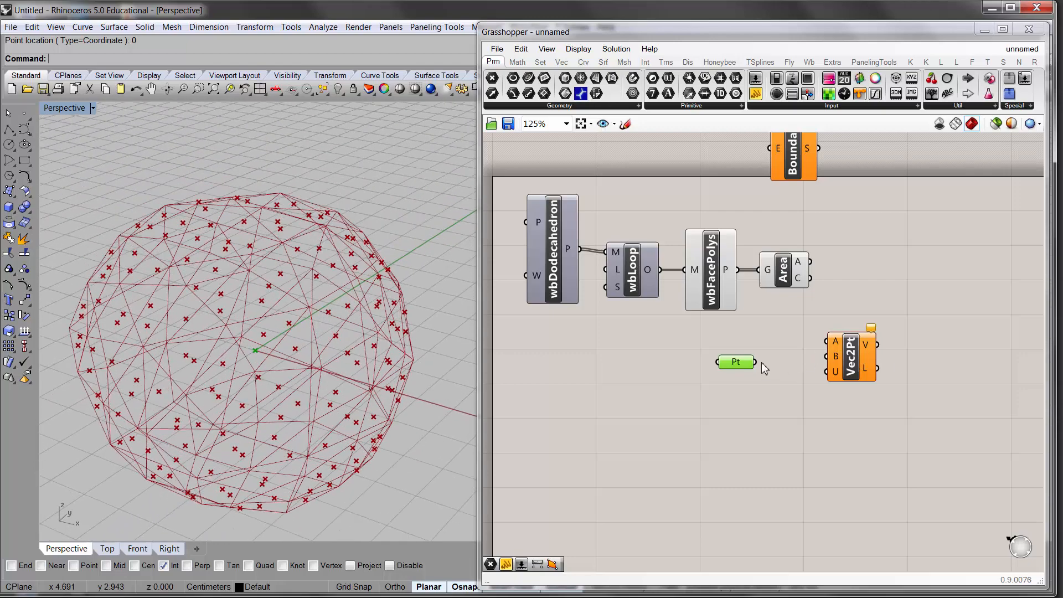
Connect the Point parameter to Vector 2Pt's A input and Area's C output to its B input
left_click_drag(755, 362, 868, 374)
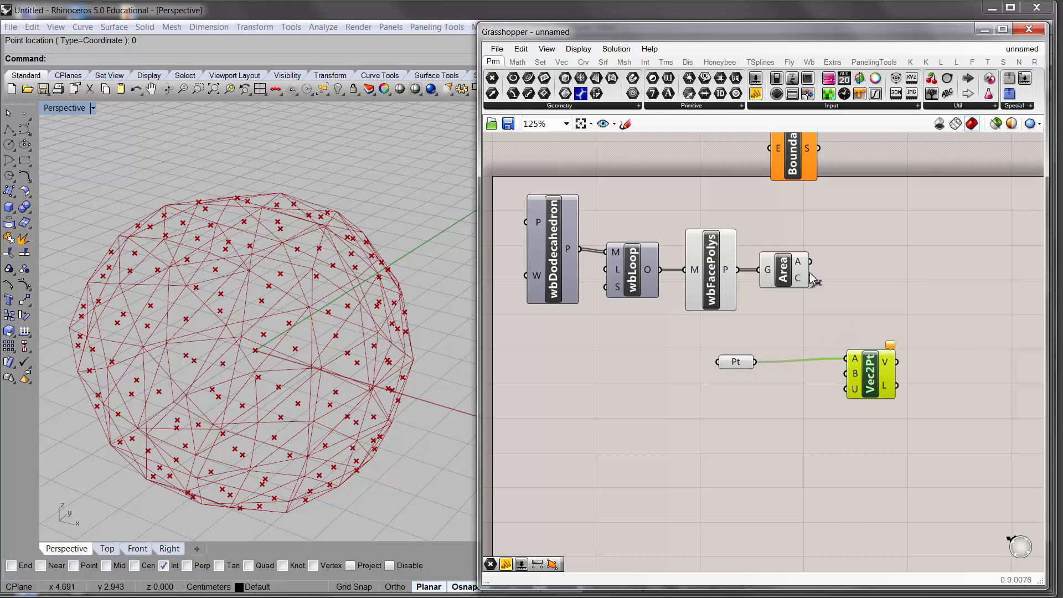
left_click_drag(809, 278, 853, 374)
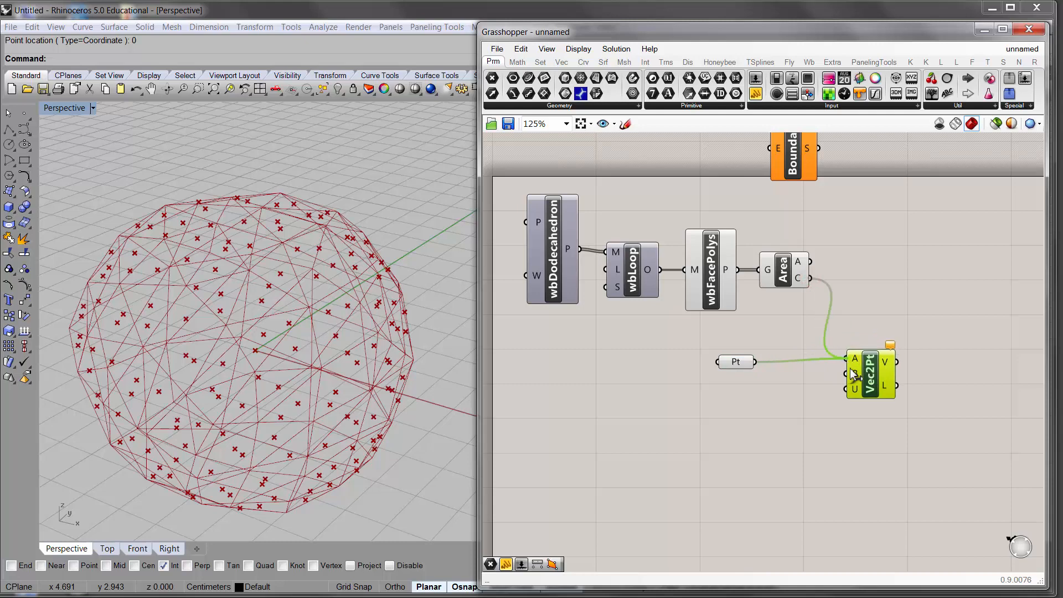
left_click(848, 304)
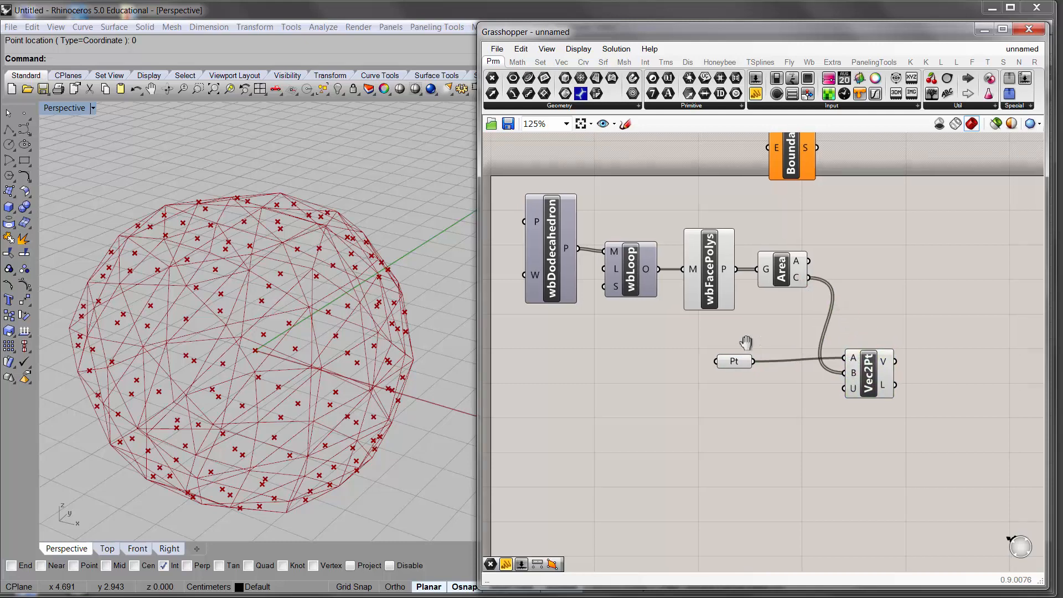
right_click_drag(821, 354, 736, 358)
mouse_move(805, 359)
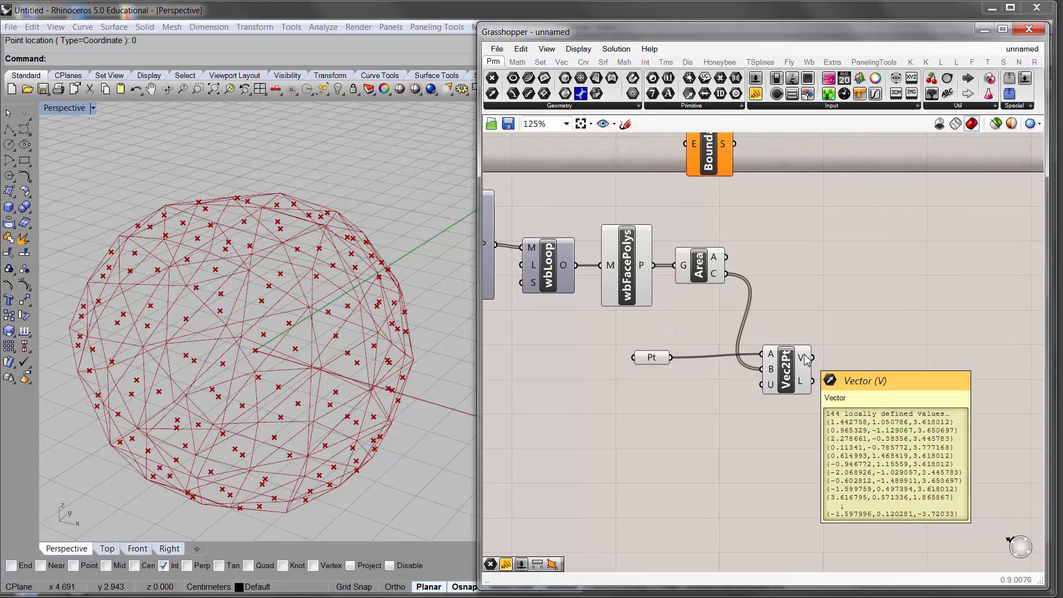
right_click_drag(309, 348, 289, 310)
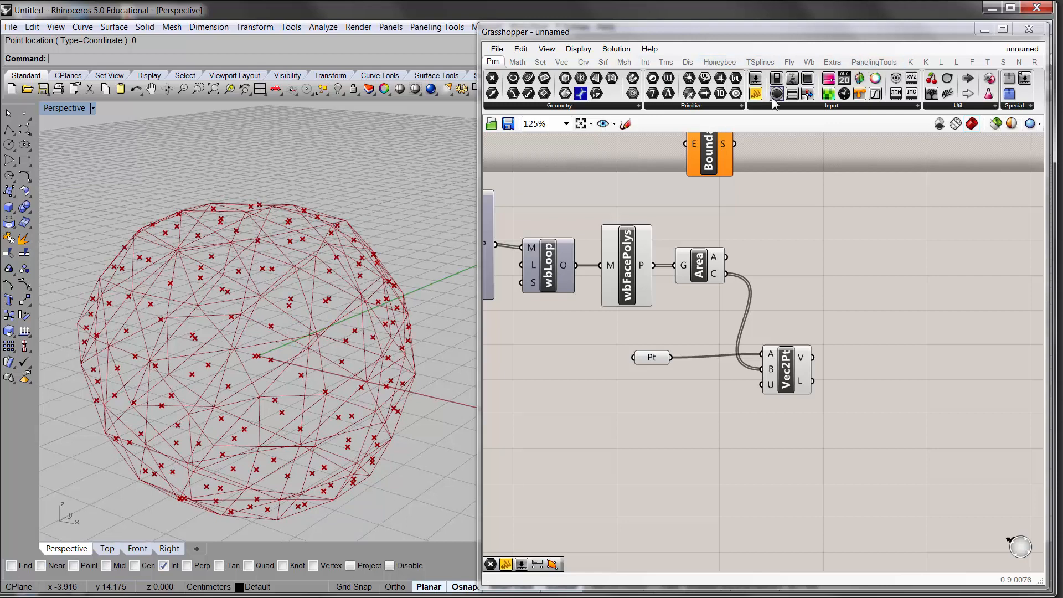
Add a Vector Display component, connecting the Point parameter to its A input and Vector 2Pt's V output to its V input
left_click(687, 61)
left_click(792, 106)
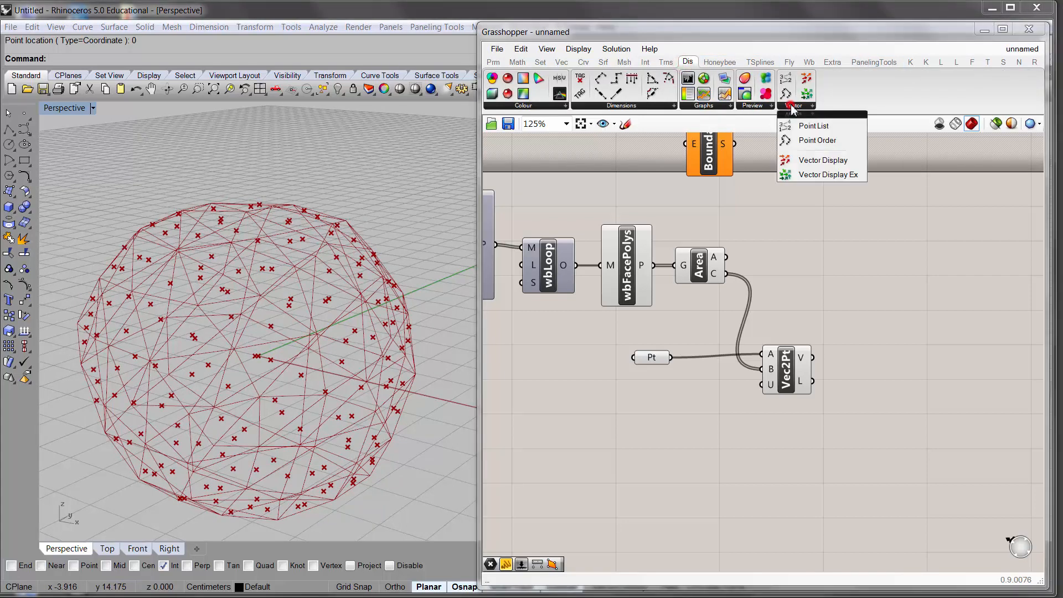
left_click_drag(823, 159, 852, 296)
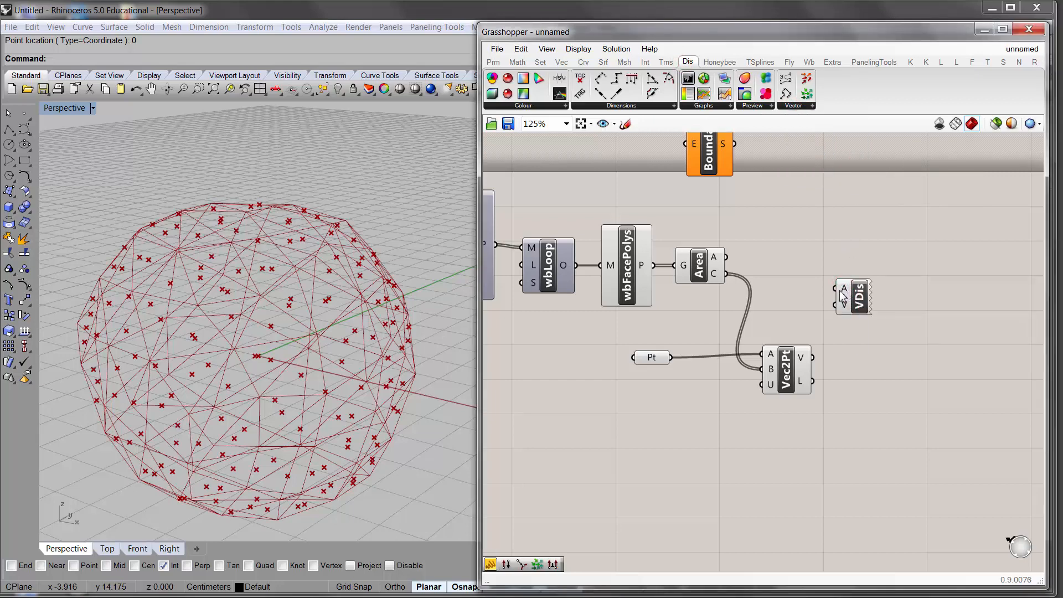
left_click_drag(671, 357, 832, 290)
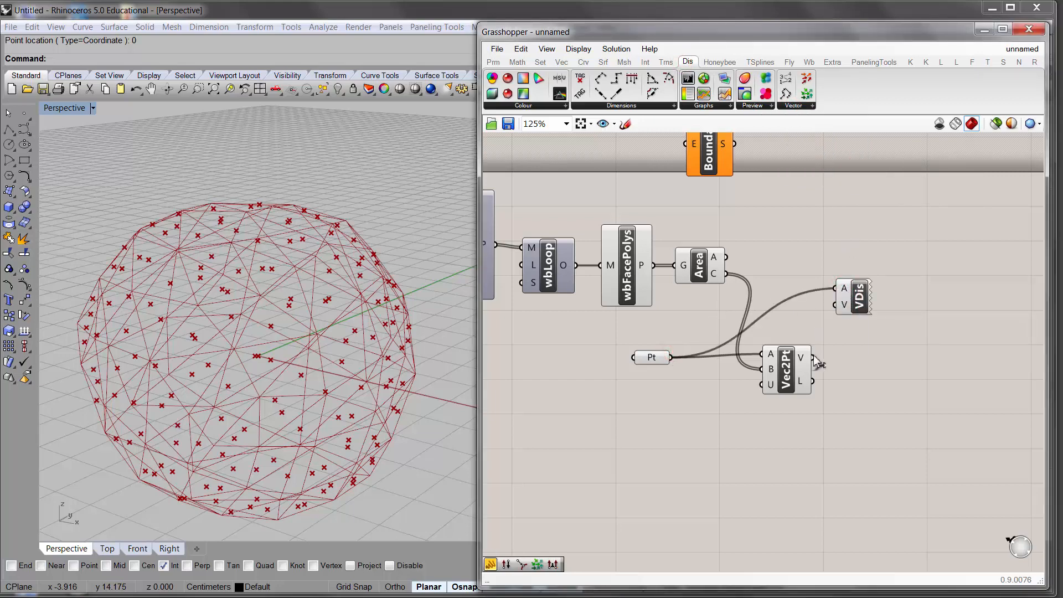
left_click_drag(812, 356, 835, 304)
Examine the vectors drawn from the origin to the face centres, and delete the Vector Display component
right_click_drag(287, 354, 301, 295)
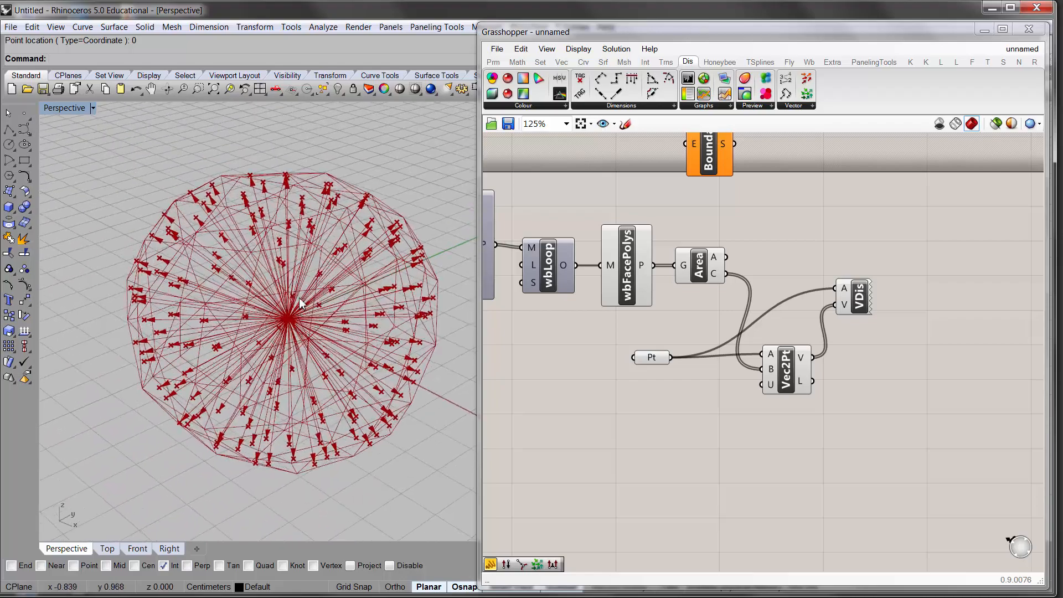
scroll(300, 295, "up", 5)
left_click(850, 305)
scroll(367, 244, "down", 5)
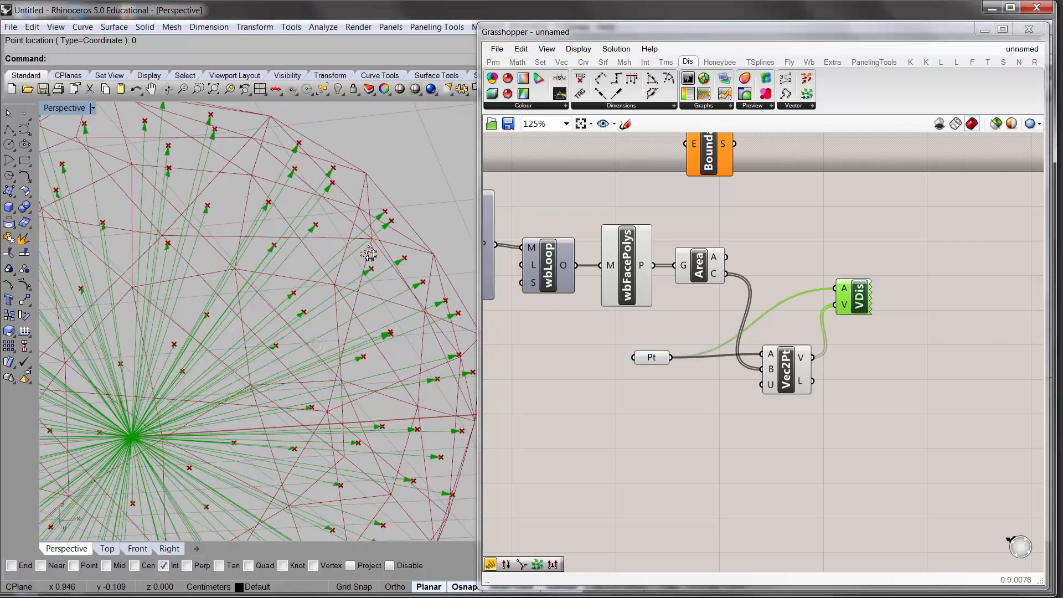
right_click_drag(367, 244, 324, 293)
left_click(908, 329)
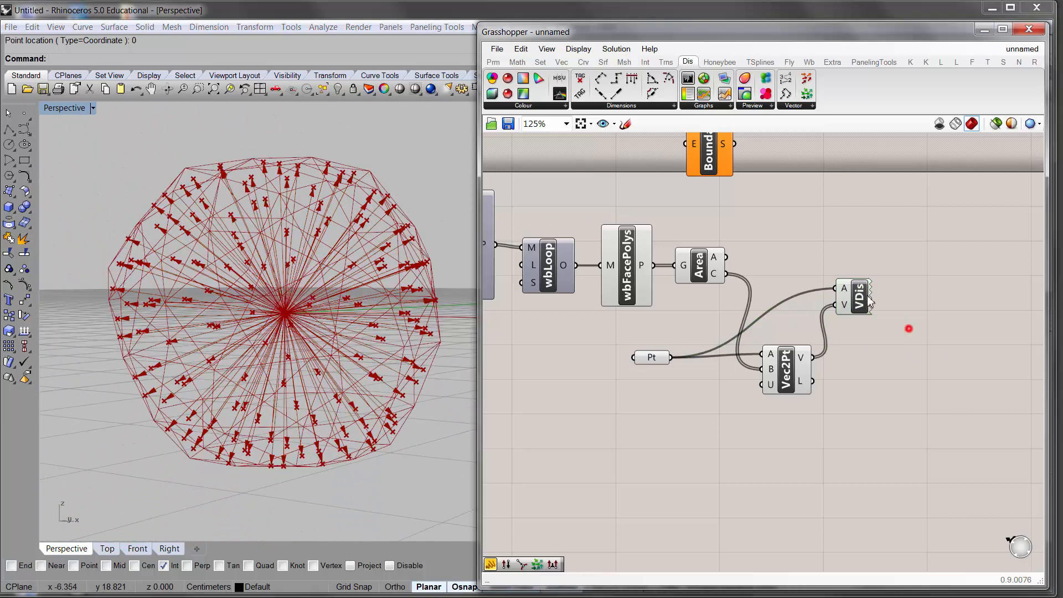
left_click(858, 292)
key("Delete")
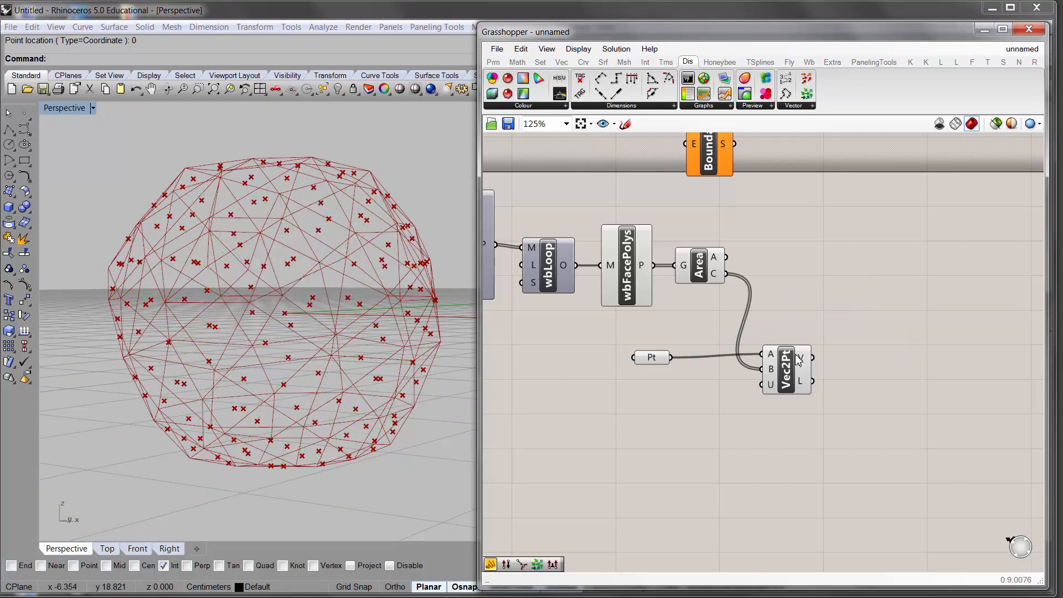
Shift the Vector 2Pt component closer to the Point parameter and add a Move component after Area
left_click_drag(797, 360, 765, 367)
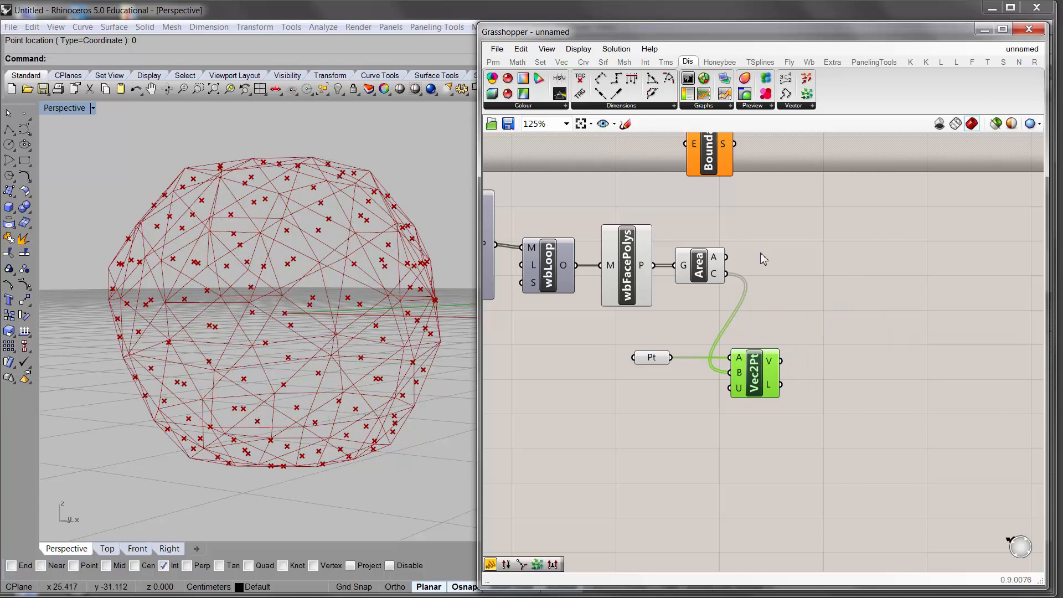
right_click_drag(763, 259, 747, 281)
left_click(747, 281)
double_click(832, 240)
type("m")
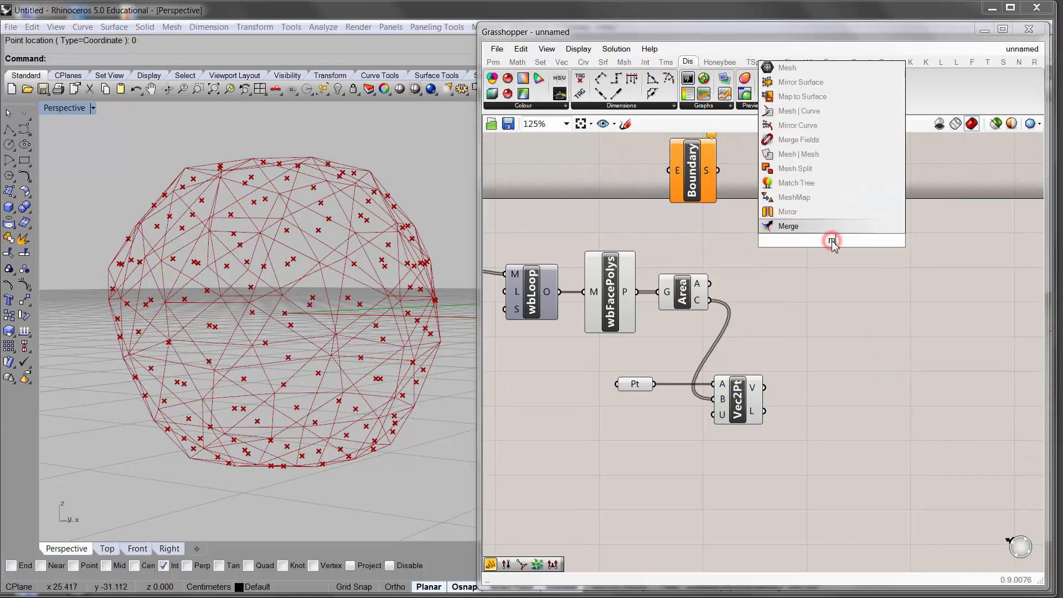
type("ove")
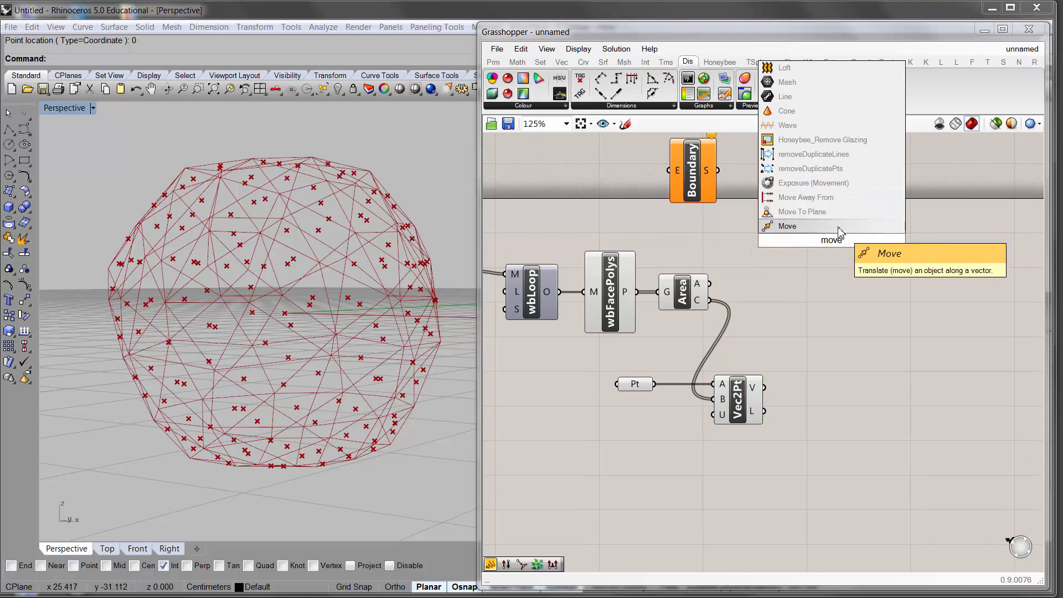
left_click(839, 227)
left_click(760, 298)
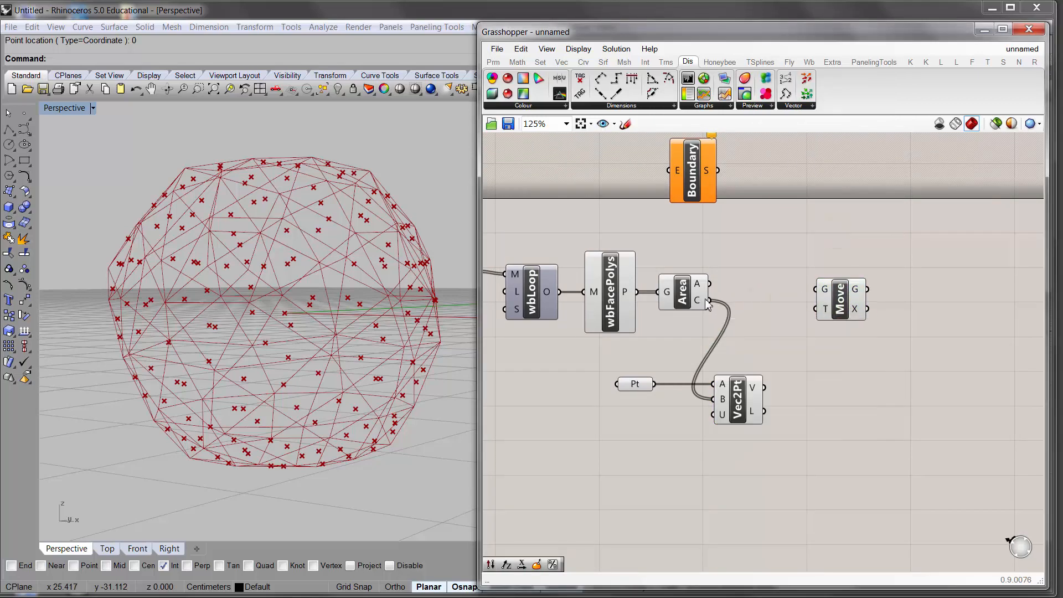
Connect Area's C output to Move's G input and Vector 2Pt's V output to Move's T input
left_click_drag(709, 301, 820, 289)
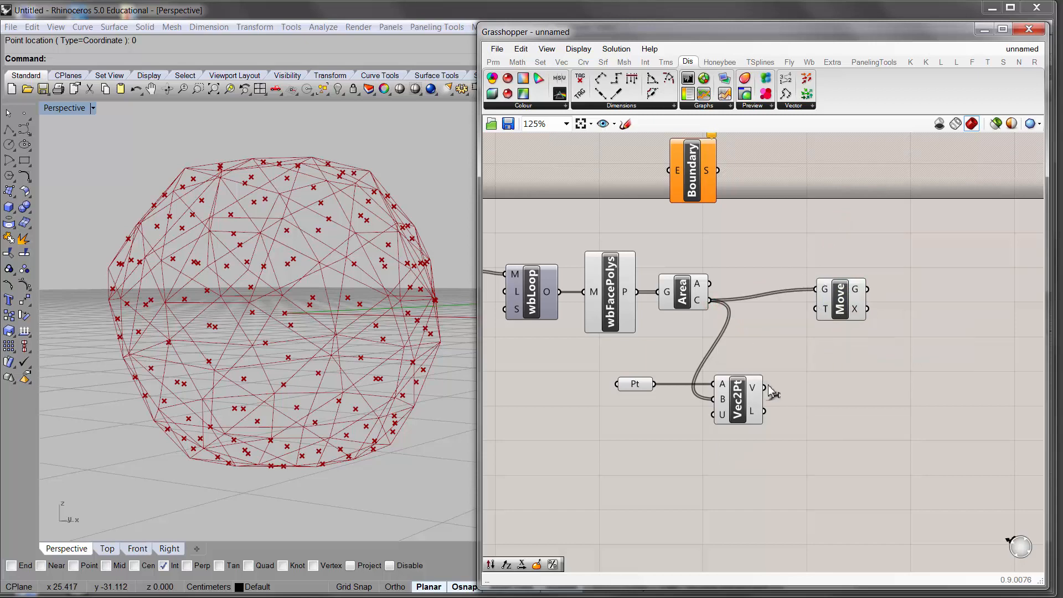
left_click_drag(765, 387, 816, 309)
scroll(410, 368, "down", 3)
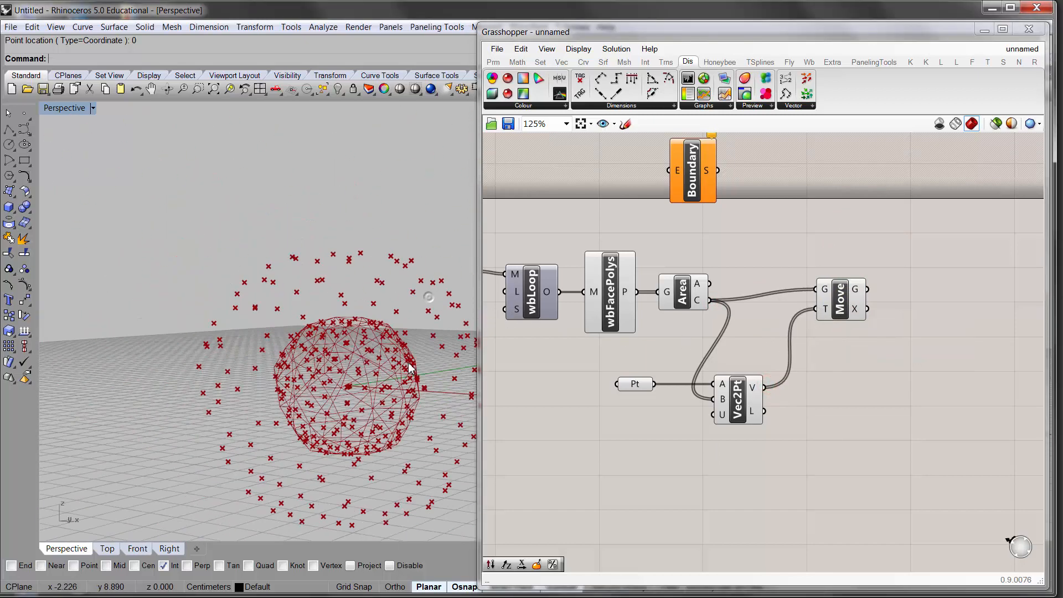
right_click_drag(409, 368, 344, 308)
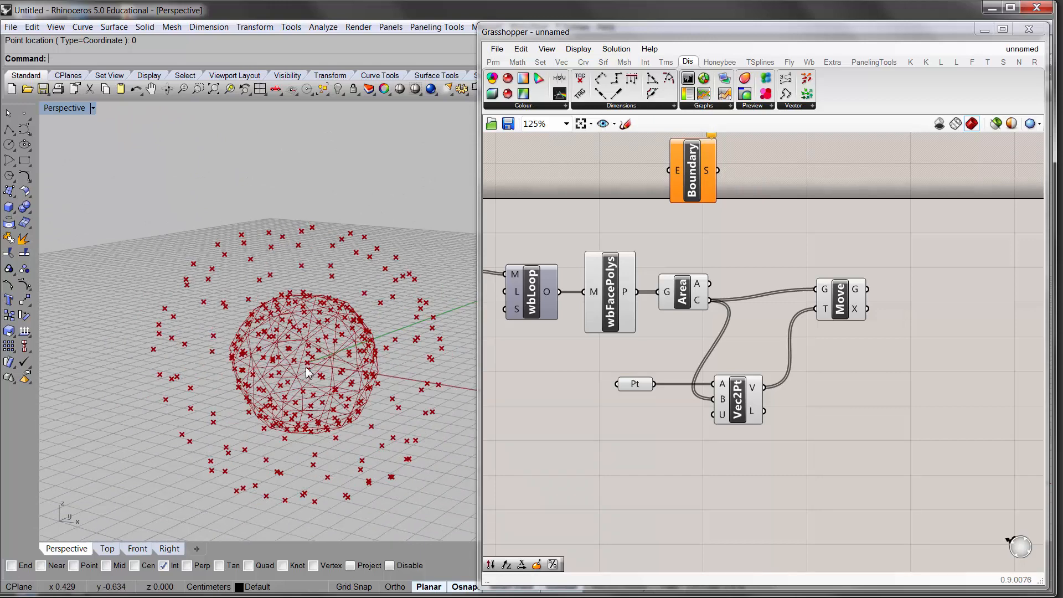
Set Vector 2Pt's Unitize input to True and inspect the moved points around the mesh
mouse_move(638, 389)
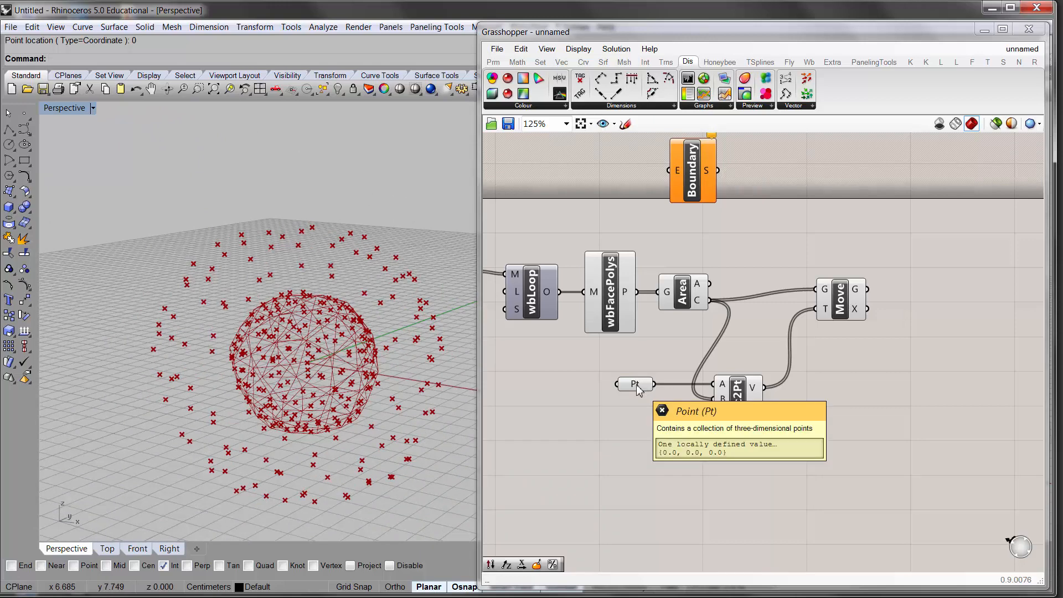
mouse_move(726, 422)
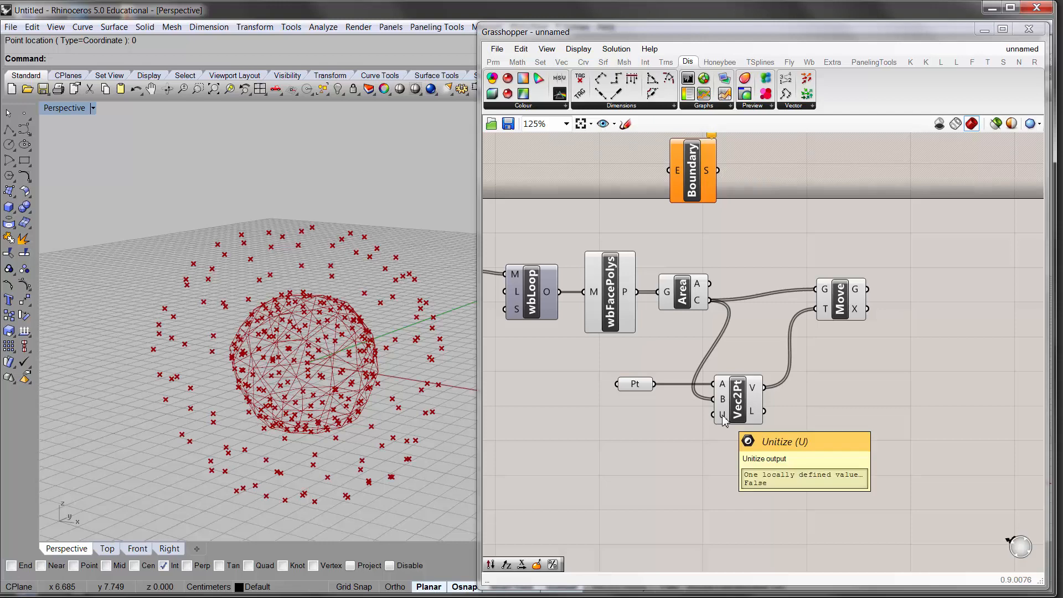
right_click(723, 419)
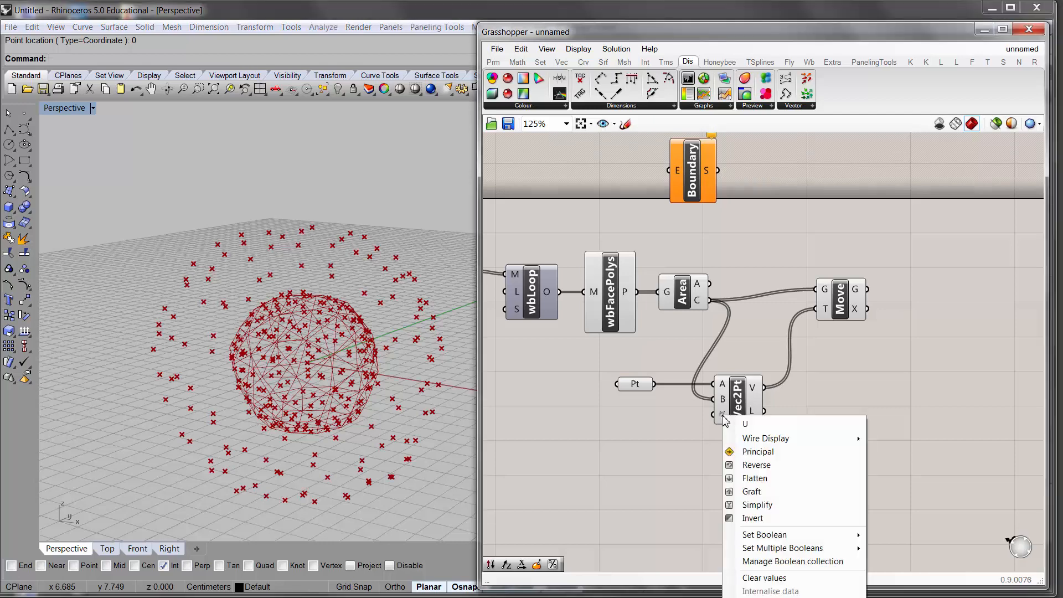
mouse_move(855, 534)
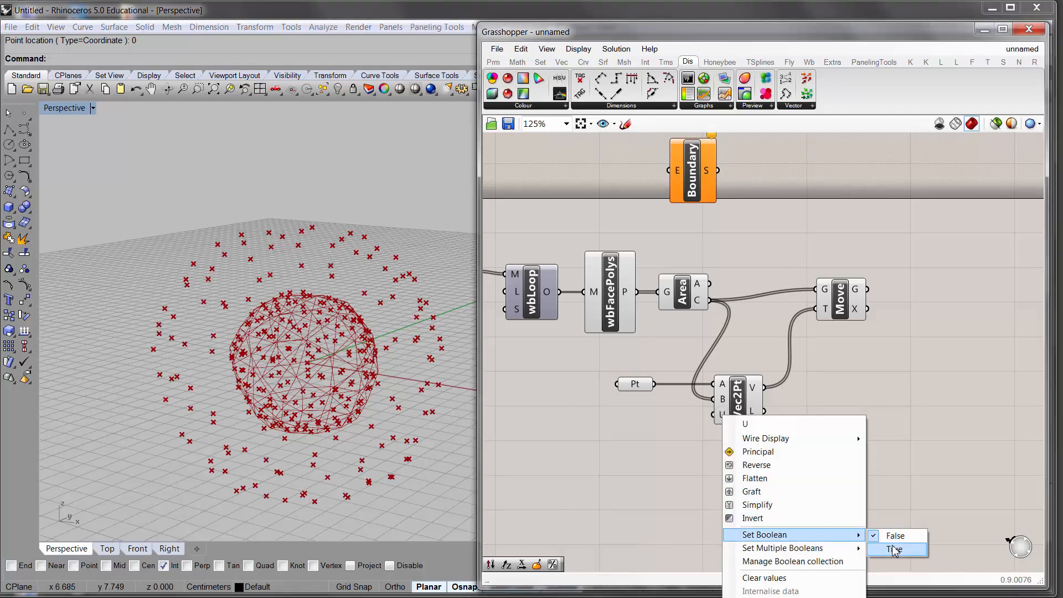
left_click(893, 549)
scroll(352, 269, "up", 5)
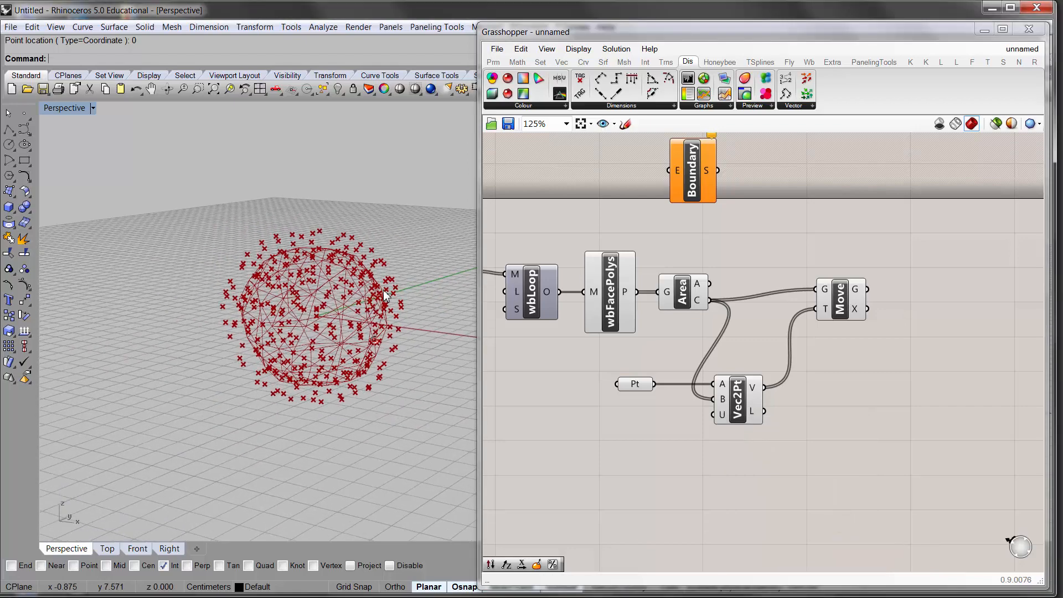
right_click_drag(352, 269, 356, 289)
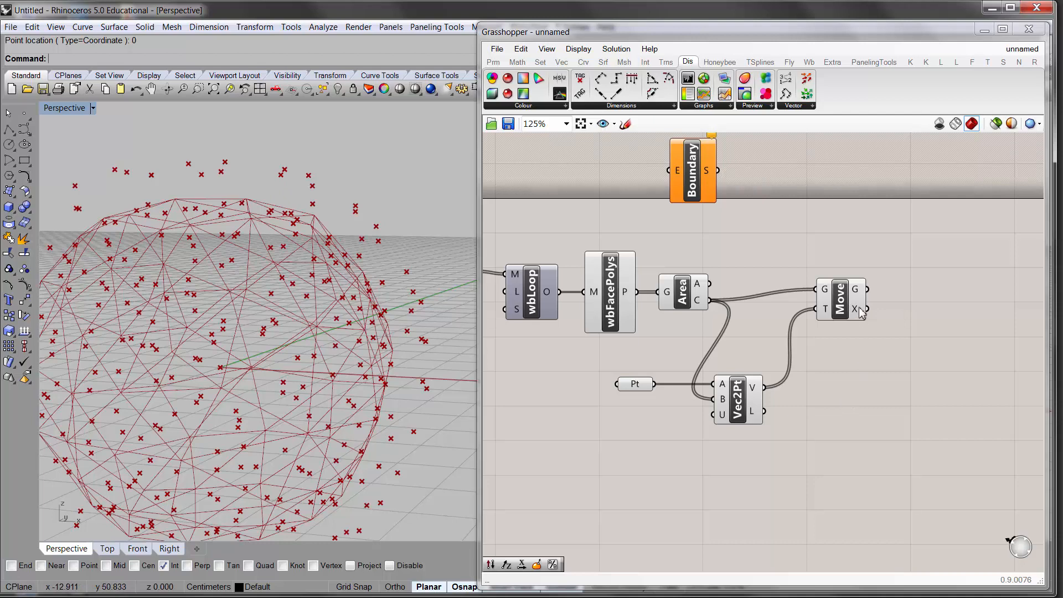
Add a Multiplication component below Move and connect Vector 2Pt's V output to its A input
left_click_drag(860, 312, 881, 320)
double_click(855, 365)
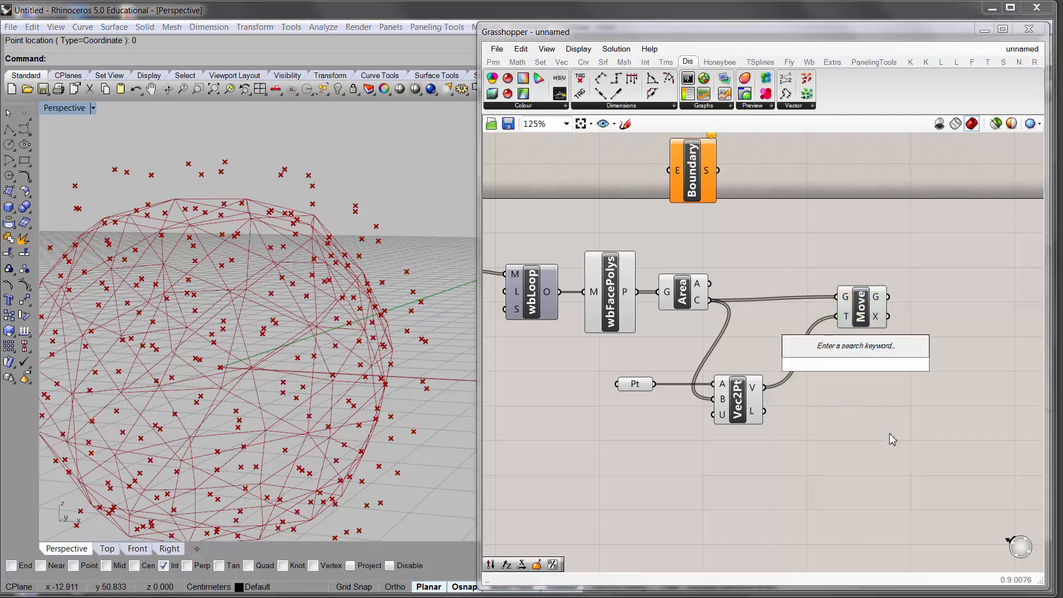
type("mul")
left_click(858, 337)
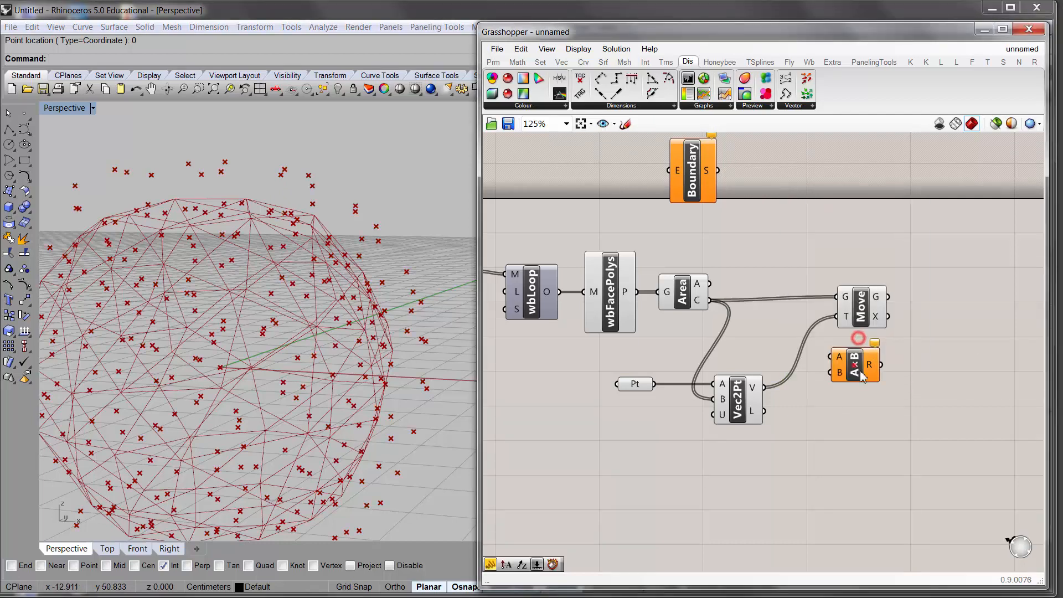
left_click_drag(860, 375, 869, 406)
left_click_drag(764, 387, 838, 388)
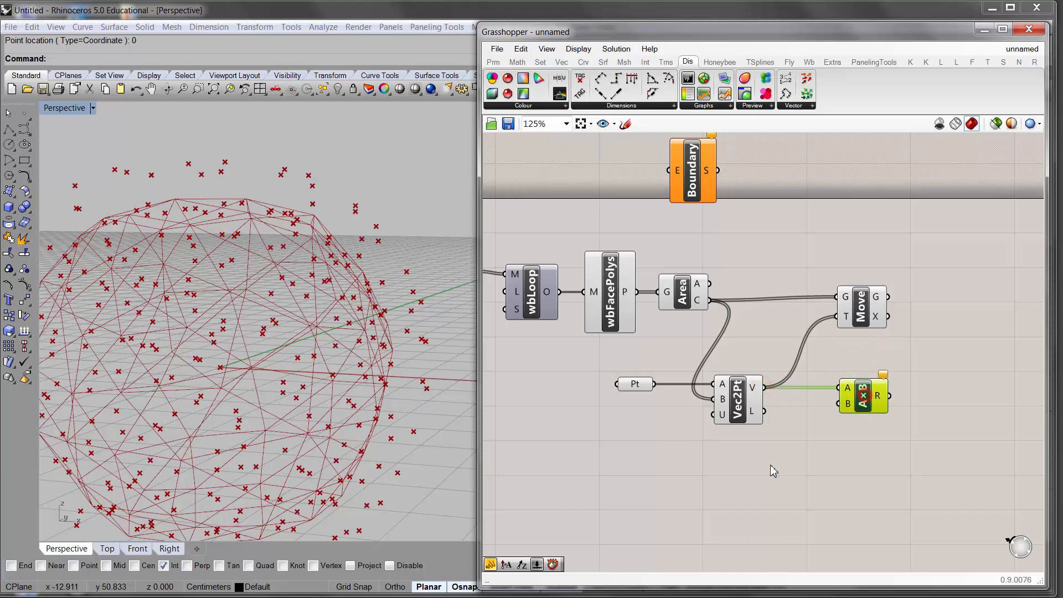
Feed Multiplication's B input from a new 0 to 0.500 slider set to 0.400, and connect its R output to Move's T input
double_click(748, 461)
type("0")
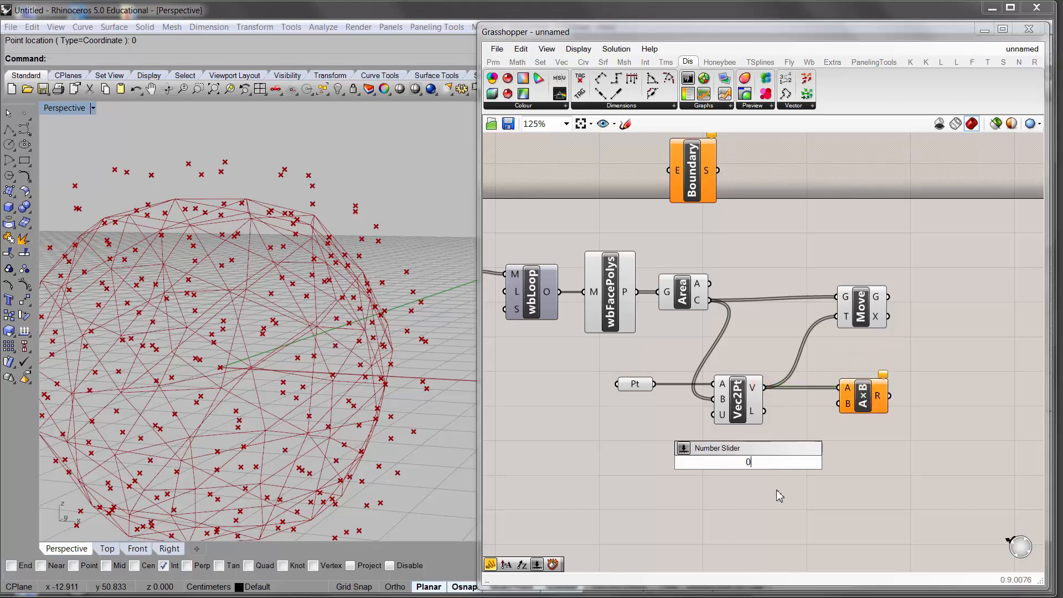
type("<")
type("5.000")
key("Return")
left_click_drag(808, 462, 836, 316)
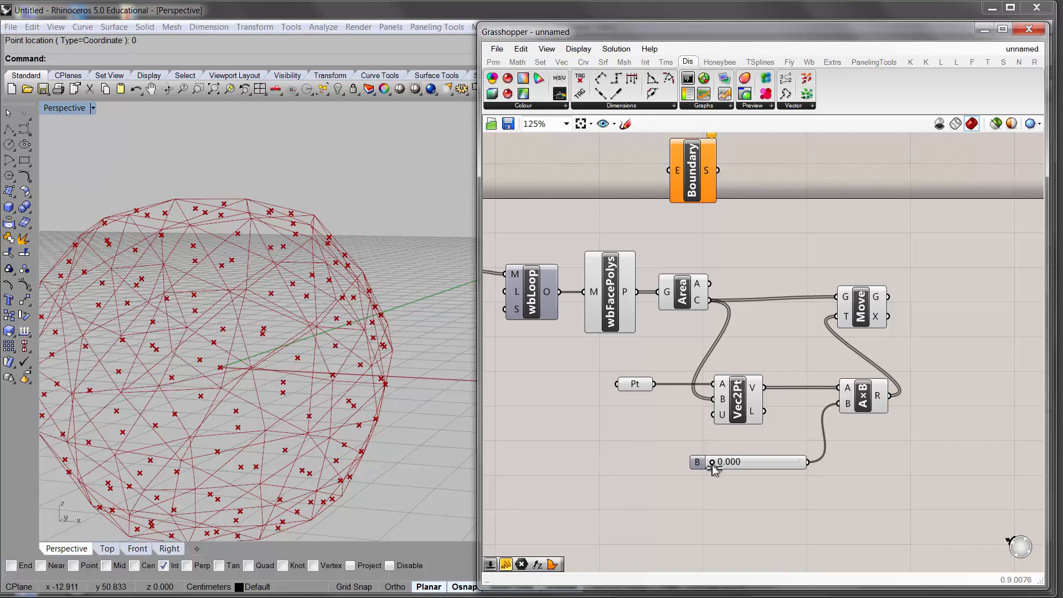
left_click_drag(712, 466, 783, 488)
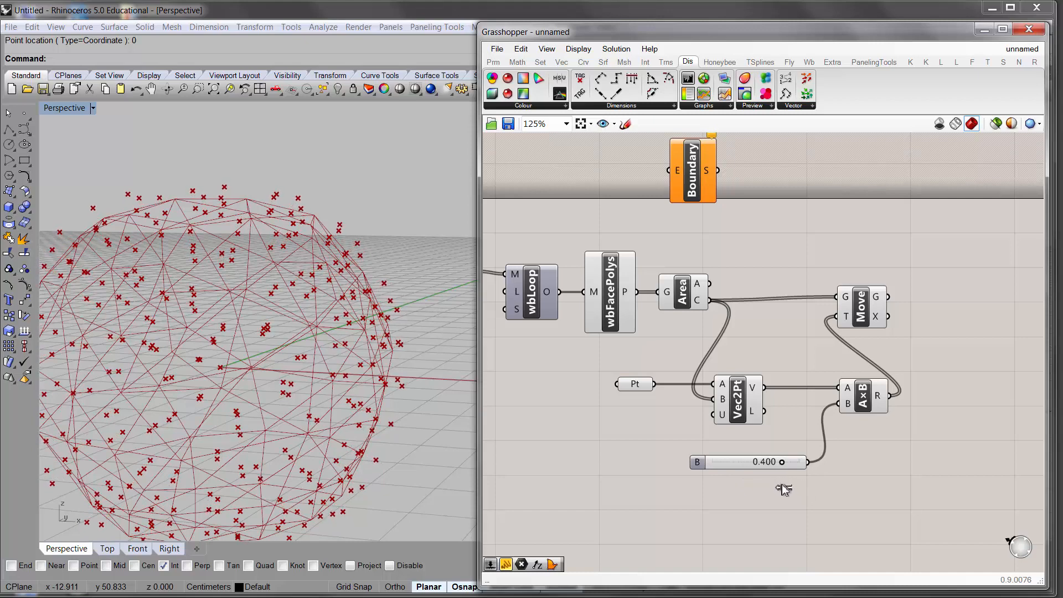
Arrange the Point, Vector 2Pt, slider, Multiplication and Move components into a compact layout beside Area
left_click_drag(739, 432, 646, 382)
left_click_drag(731, 381, 743, 346)
left_click(729, 401)
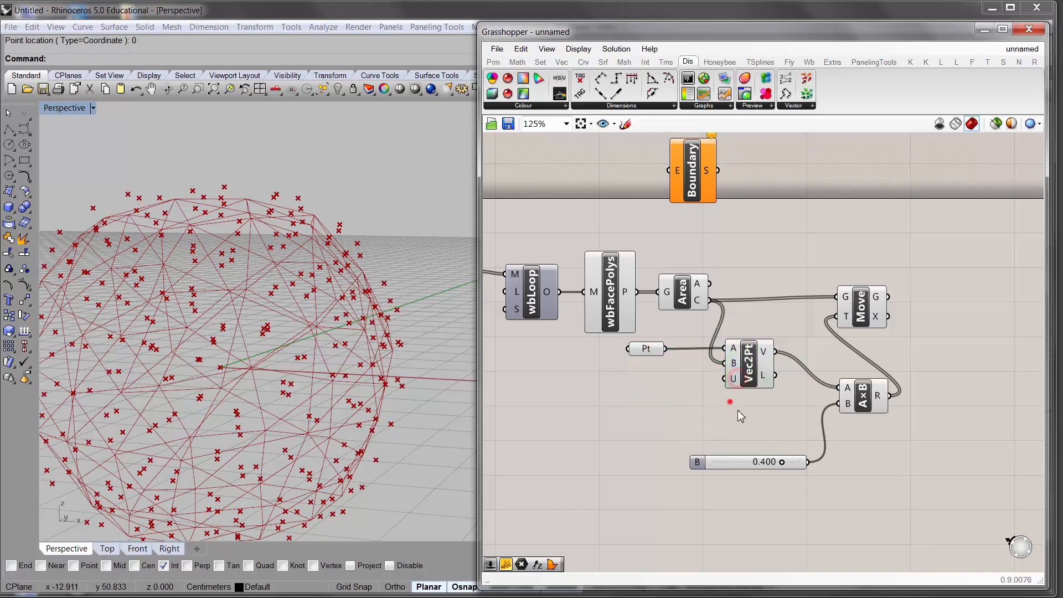
left_click_drag(732, 464, 706, 413)
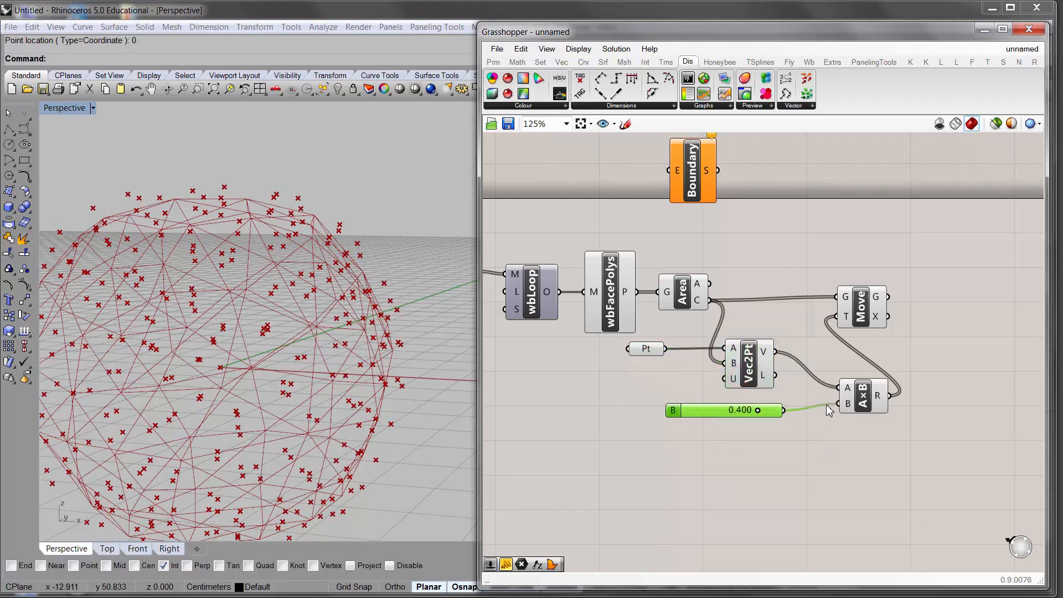
left_click_drag(851, 405, 819, 407)
left_click_drag(861, 308, 881, 317)
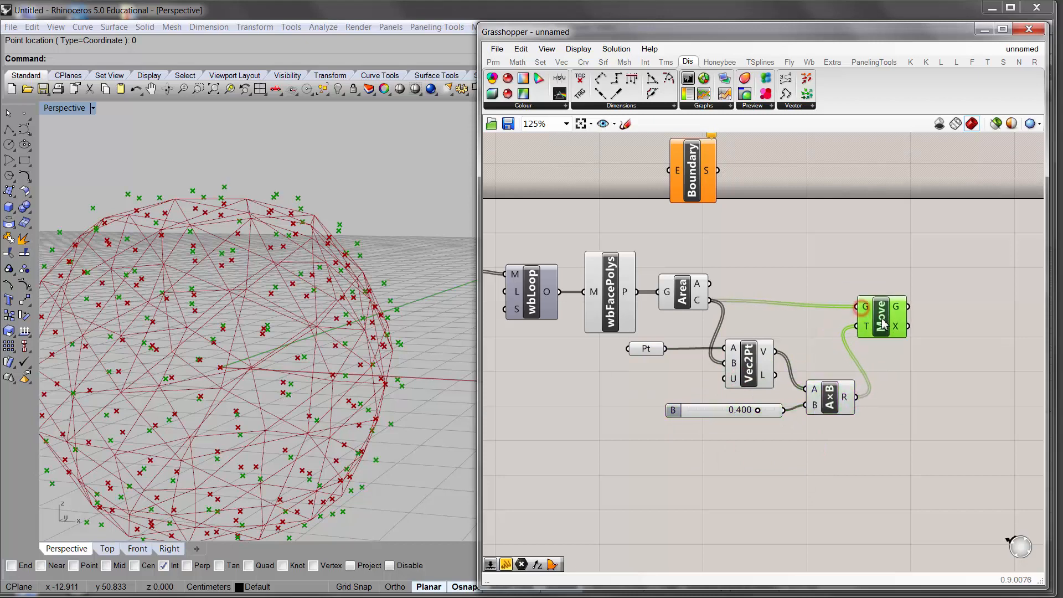
left_click(904, 262)
Add an Extrude Point component after the Move component
right_click_drag(905, 261, 838, 264)
double_click(917, 287)
left_click(849, 214)
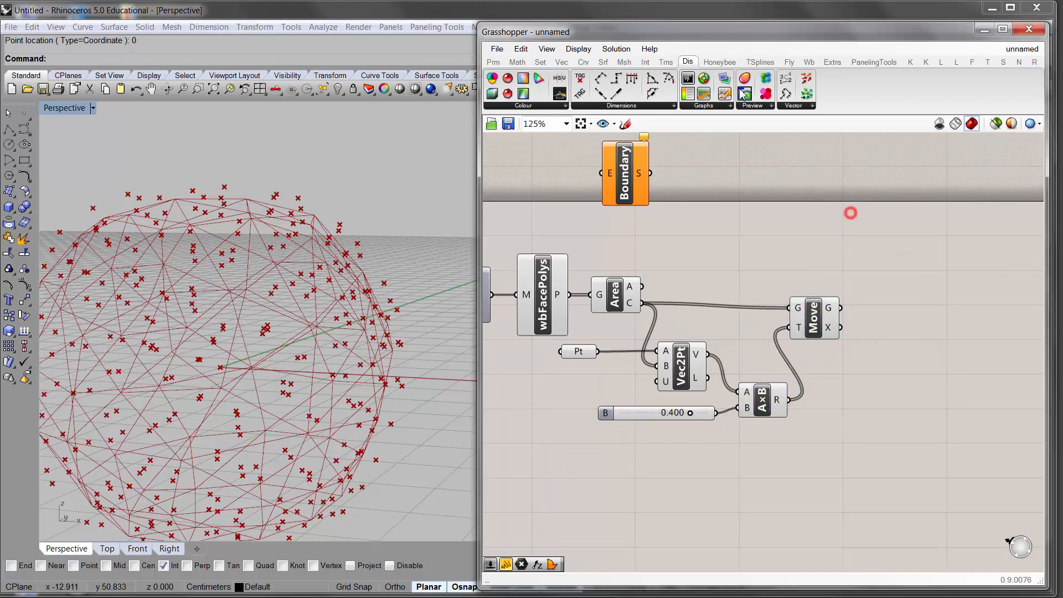
left_click(609, 62)
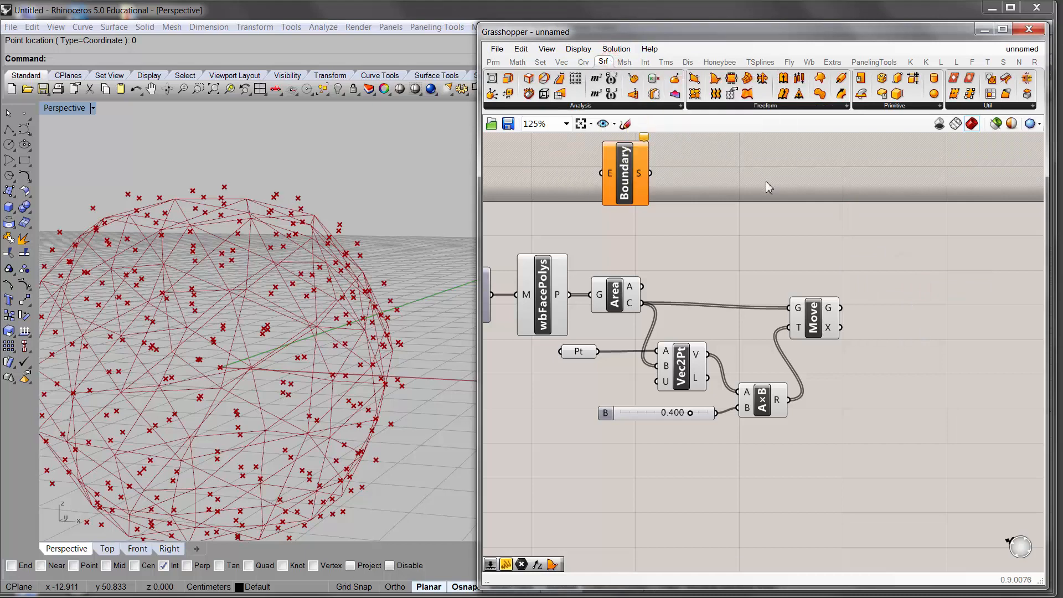
left_click(807, 106)
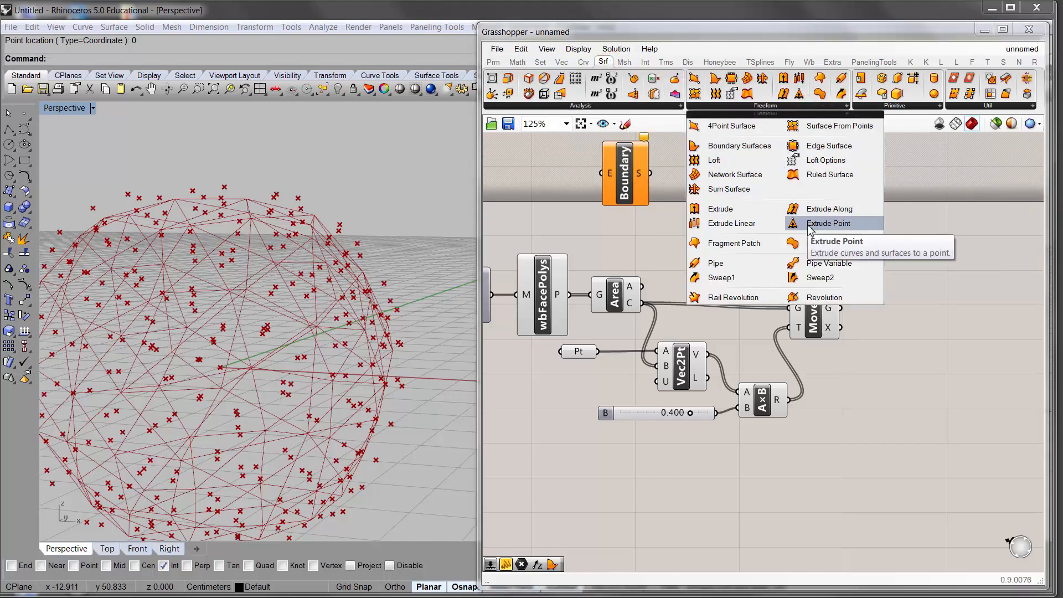
left_click_drag(808, 225, 924, 281)
right_click_drag(901, 279, 886, 274)
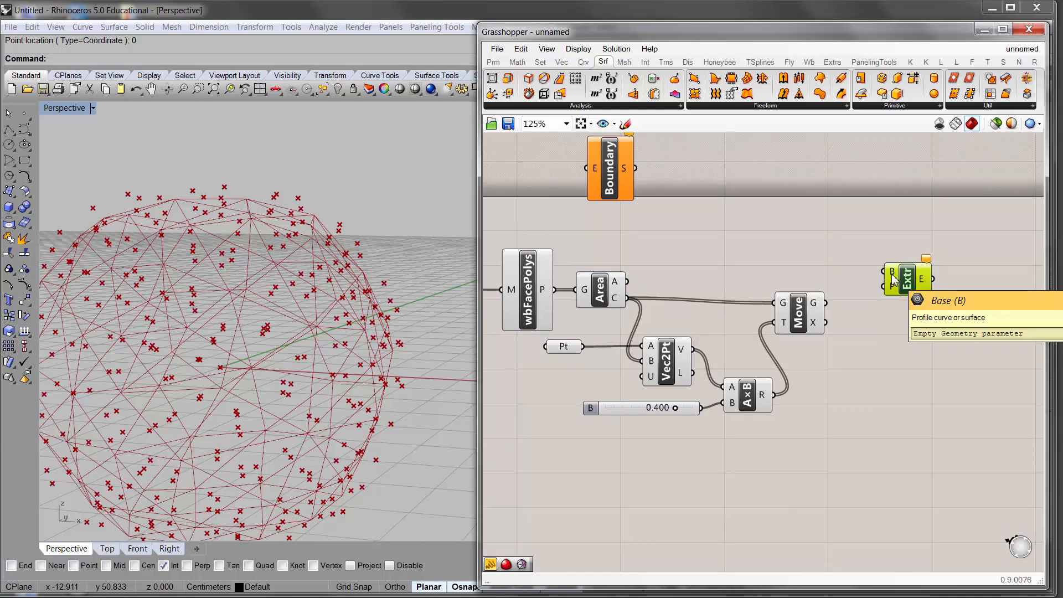
Connect wbFacePolys' P output to Extrude Point's B input and Move's G output to its P input
left_click(542, 281)
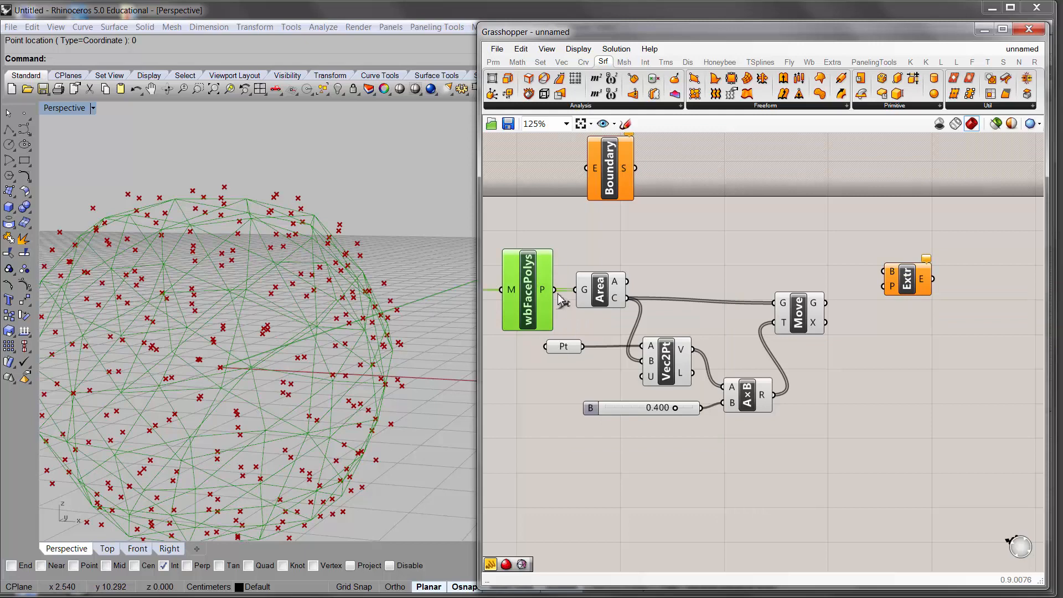
left_click_drag(553, 289, 891, 271)
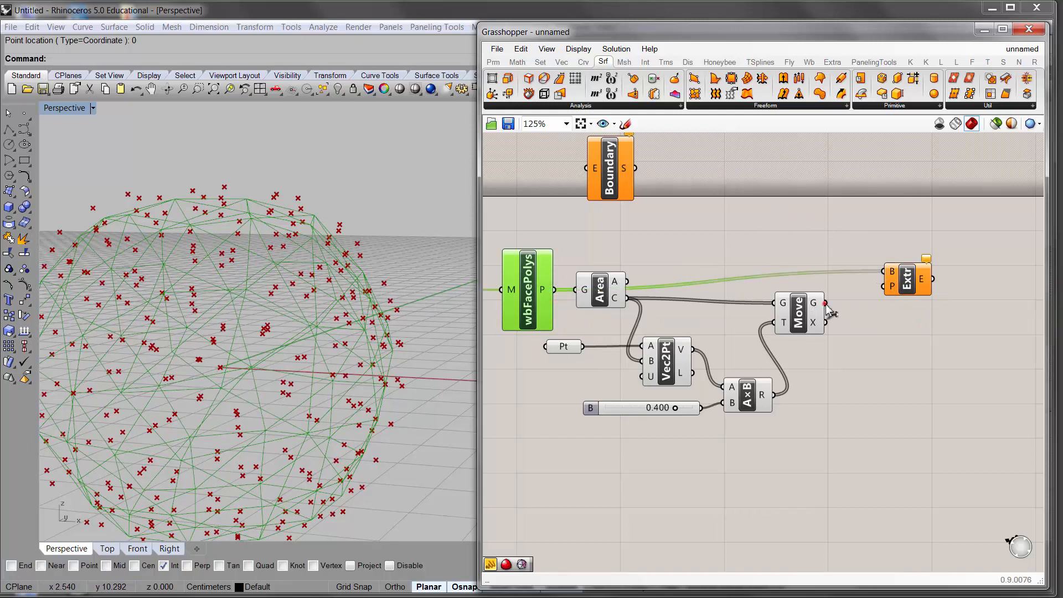
left_click_drag(829, 309, 898, 256)
left_click(900, 291)
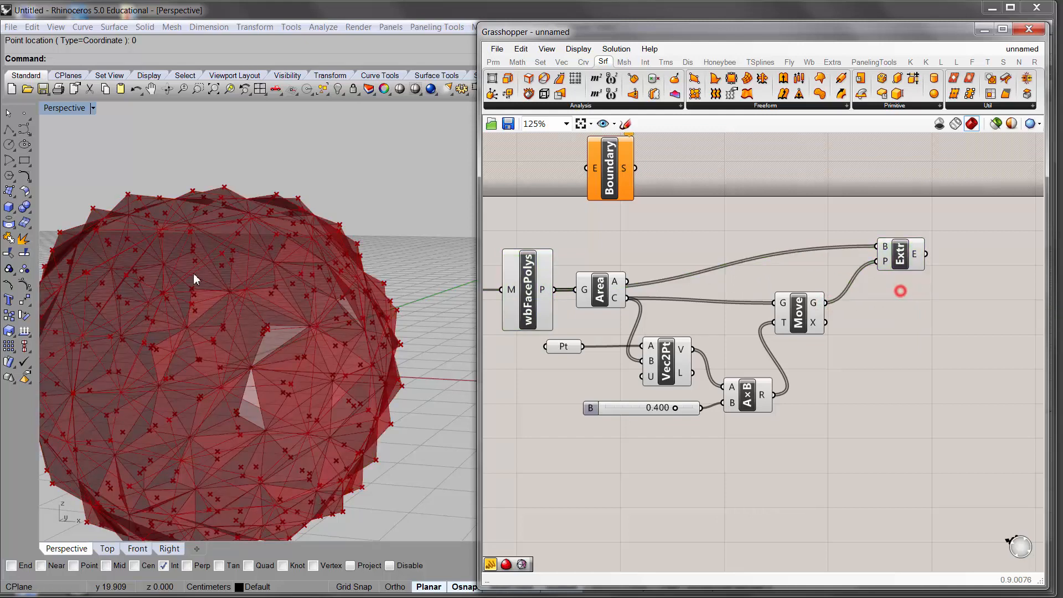
Turn off the preview of the components from wbFacePolys through Move, leaving the Extrude Point geometry displayed
right_click_drag(582, 268, 641, 268)
left_click_drag(868, 397, 560, 254)
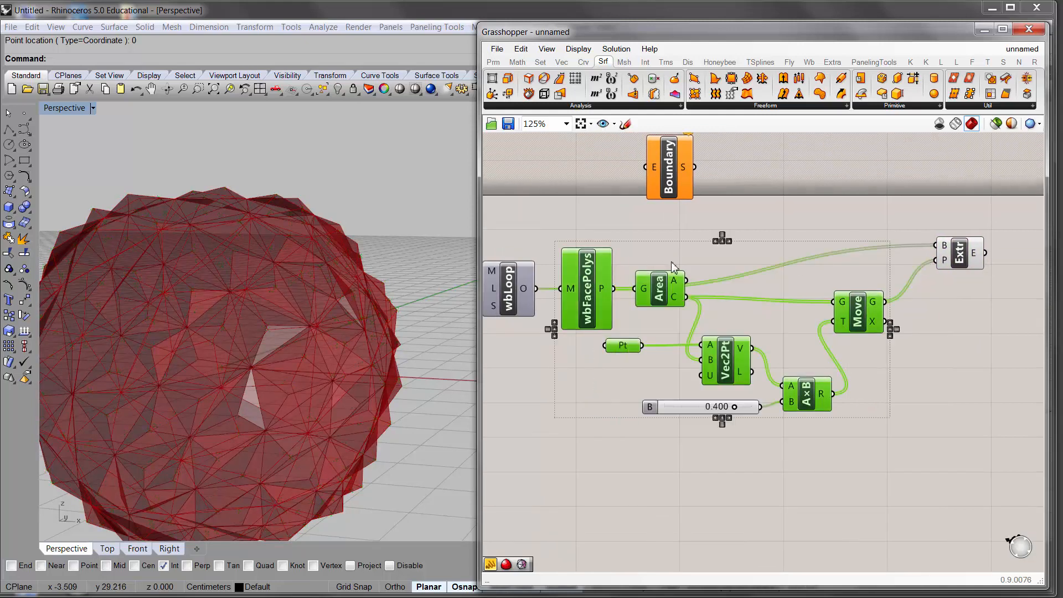
left_click(684, 245)
scroll(346, 251, "up", 5)
right_click_drag(345, 251, 332, 214)
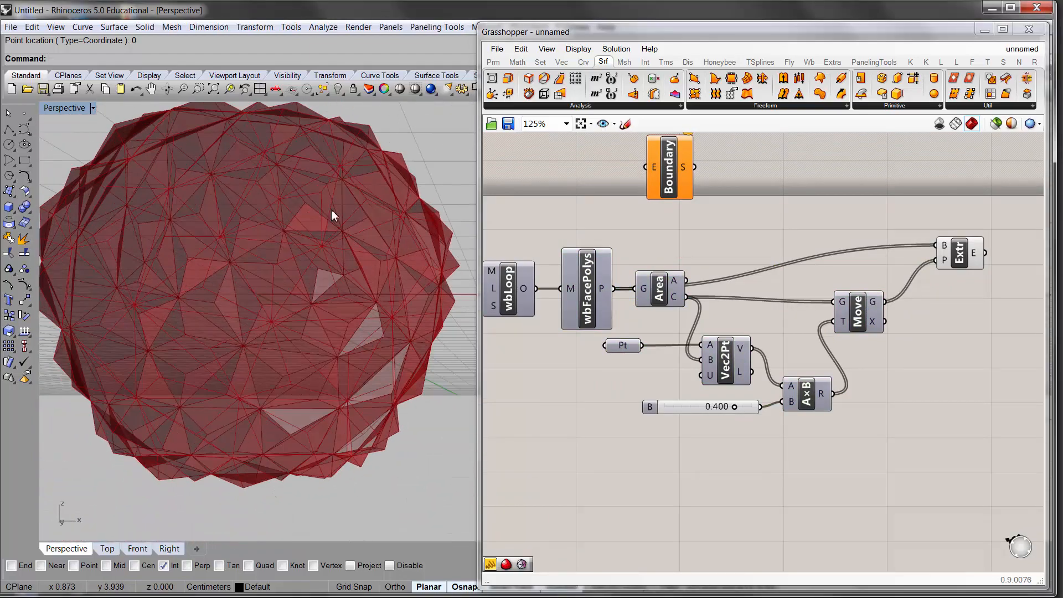
Set the multiplication slider to 0.500 to raise the extruded pyramids
right_click_drag(872, 234, 842, 262)
right_click_drag(691, 391, 709, 381)
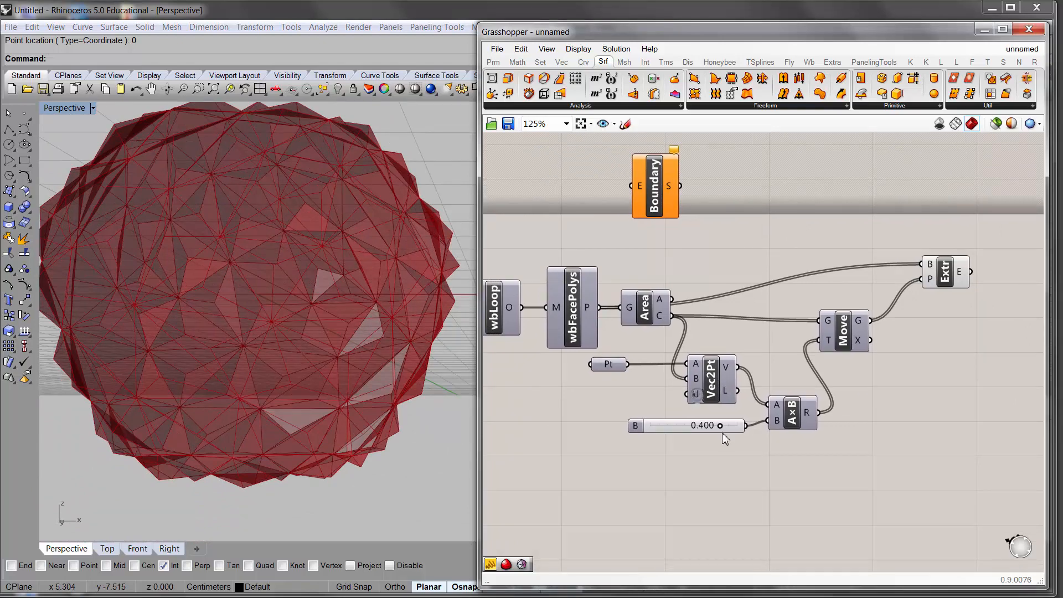
left_click_drag(721, 424, 762, 435)
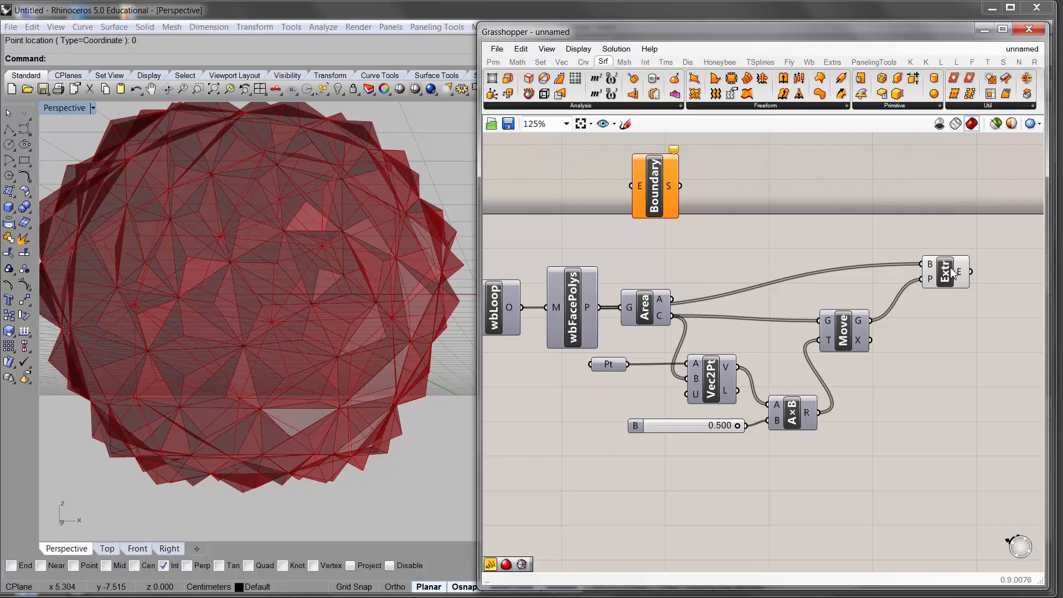
Bake the Extrude Point geometry into the Rhino model
left_click_drag(950, 273, 957, 285)
right_click_drag(957, 271, 914, 269)
right_click(909, 276)
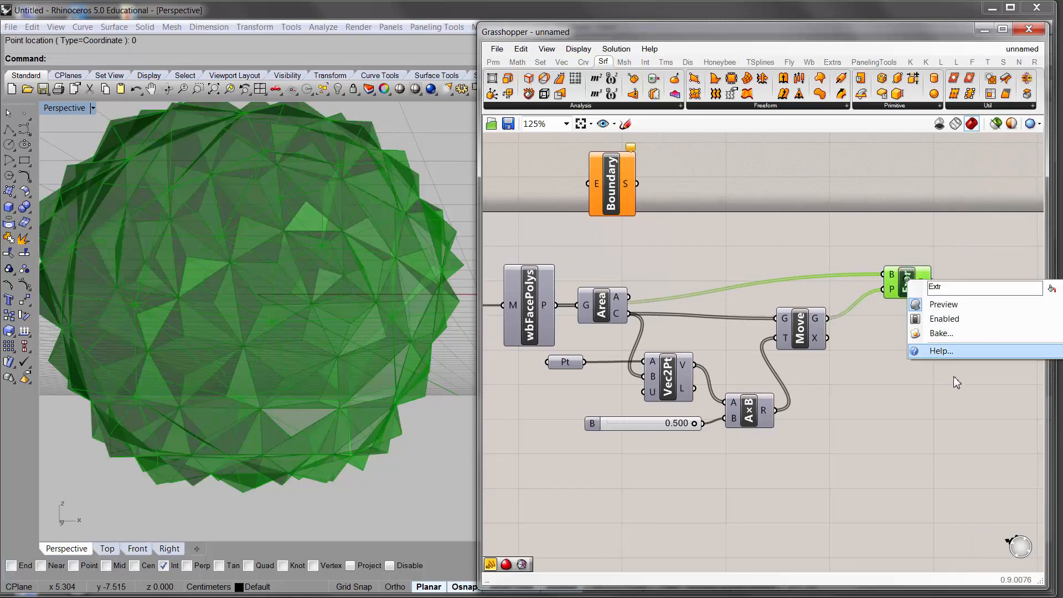
left_click(960, 335)
left_click(966, 510)
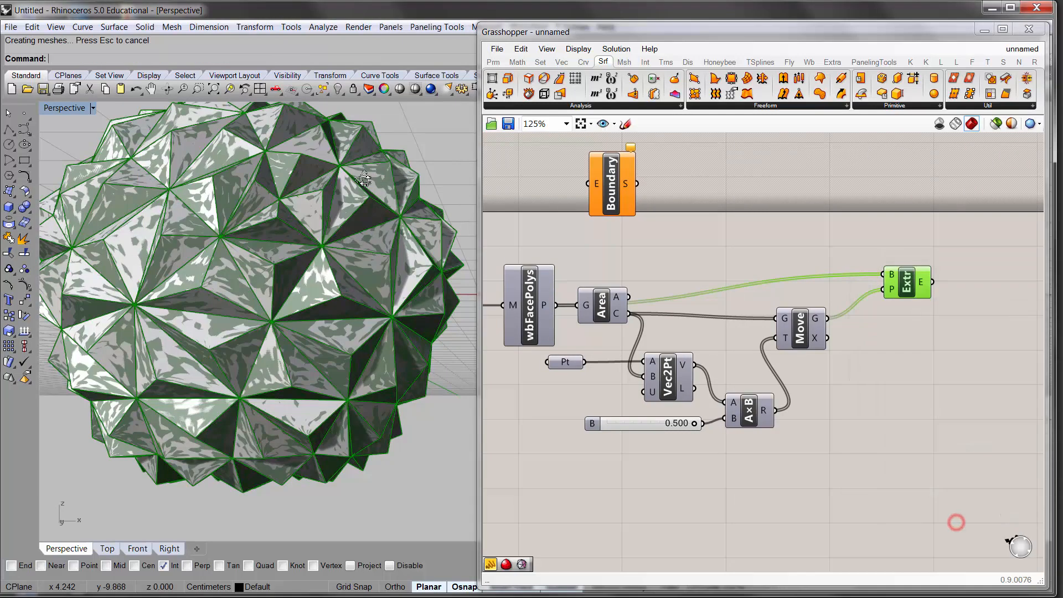
Move all the baked polysurfaces together along the X axis, clear of the Grasshopper preview
scroll(332, 255, "down", 5)
left_click(343, 255)
left_click_drag(174, 194, 412, 393)
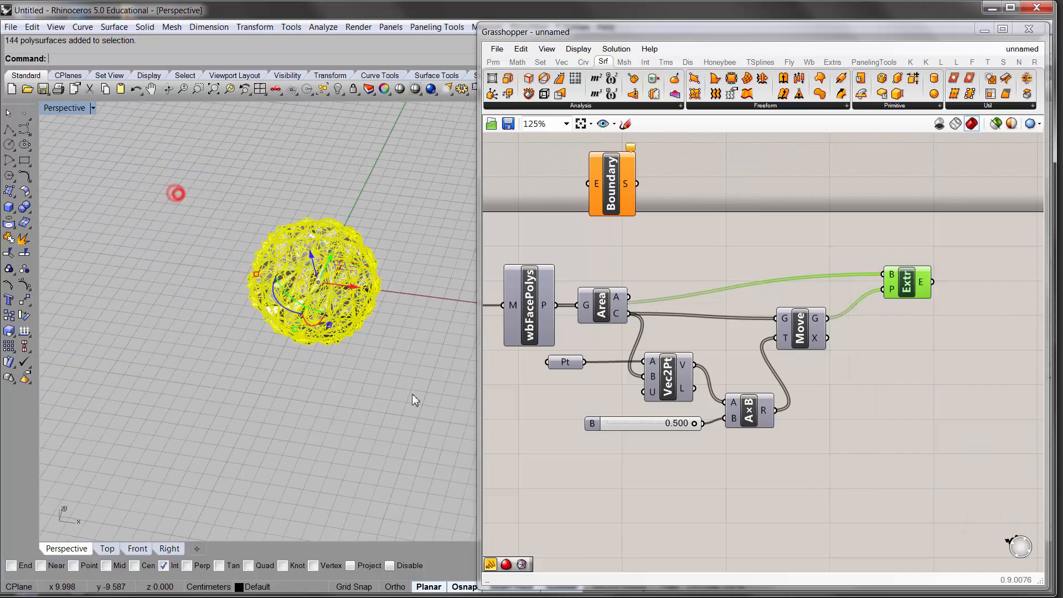
scroll(400, 321, "down", 4)
left_click_drag(398, 321, 455, 331)
type("zs")
key("Return")
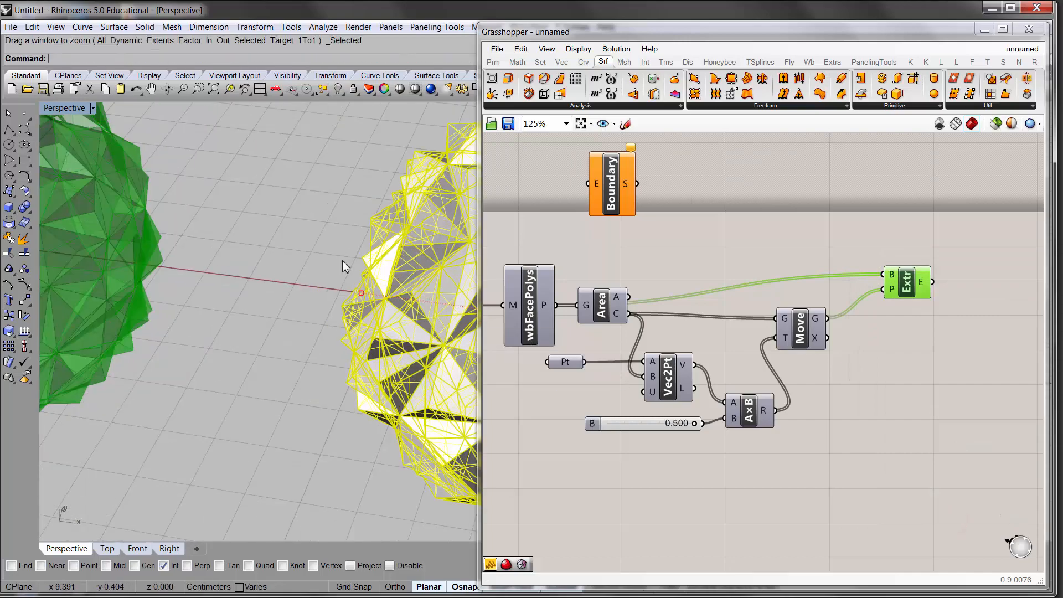
Examine the baked spiked form's faceted surface up close and from several angles
left_click(340, 258)
scroll(354, 266, "down", 4)
right_click_drag(372, 269, 297, 266, "shift")
scroll(314, 252, "up", 5)
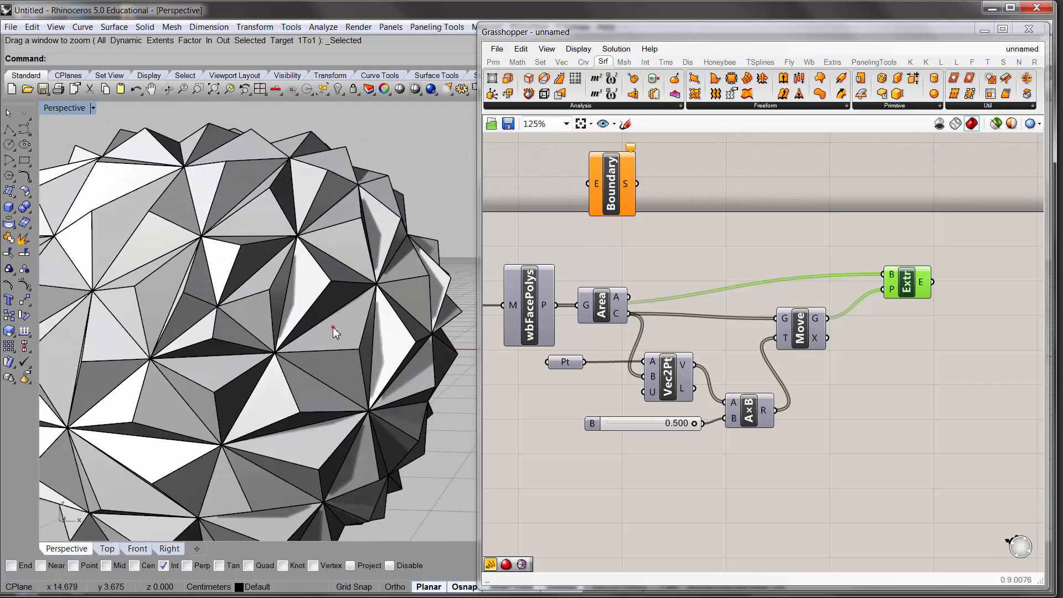
left_click(334, 327)
right_click_drag(334, 325, 347, 362)
left_click(417, 130)
scroll(327, 361, "up", 3)
scroll(327, 362, "up", 2)
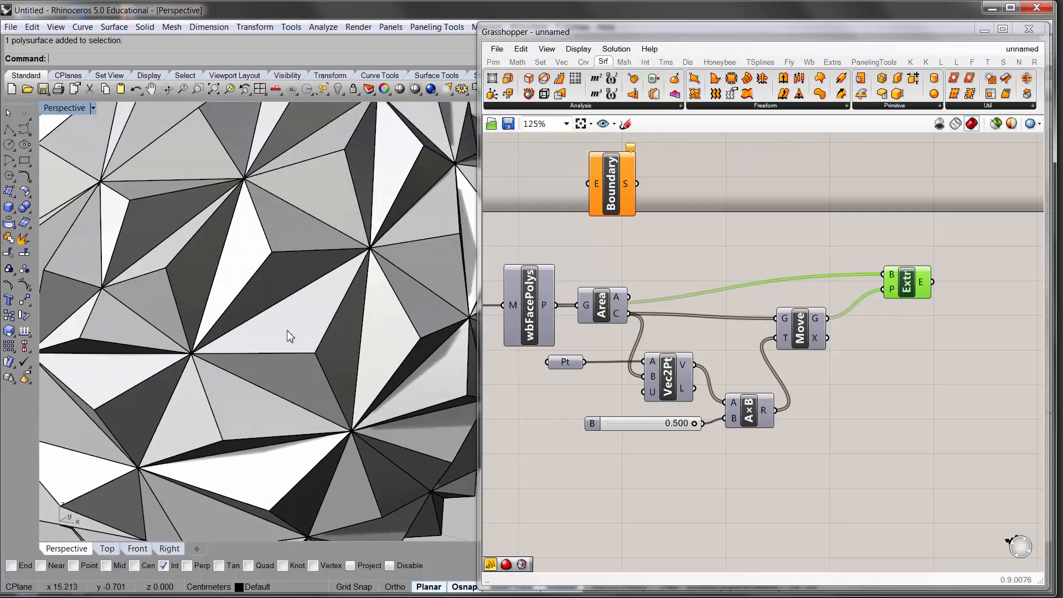
scroll(299, 266, "down", 8)
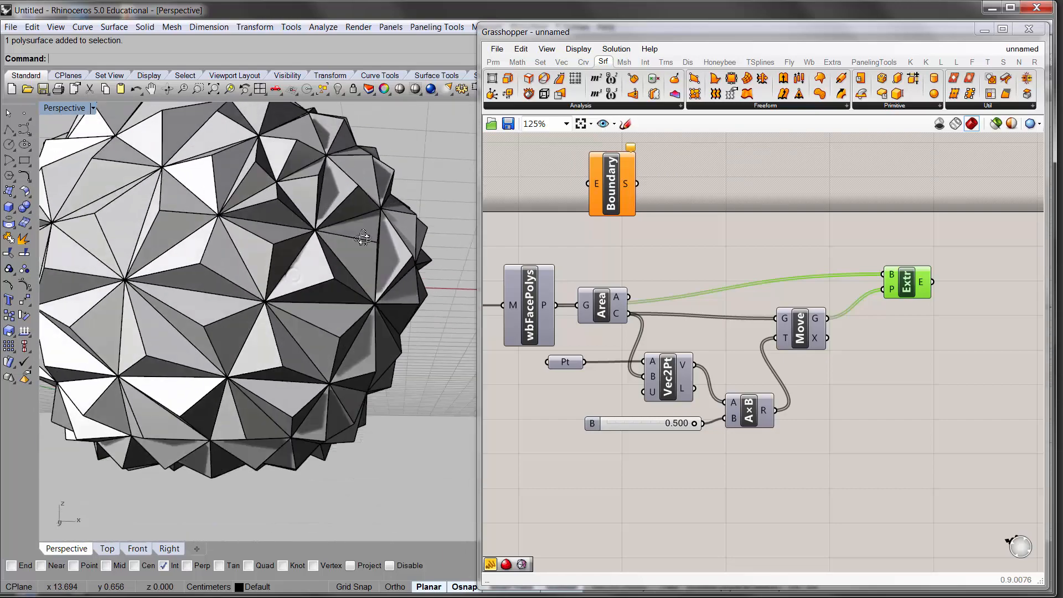
left_click_drag(427, 392, 214, 173)
type("zs")
key("Return")
left_click(214, 174)
right_click_drag(213, 174, 317, 174)
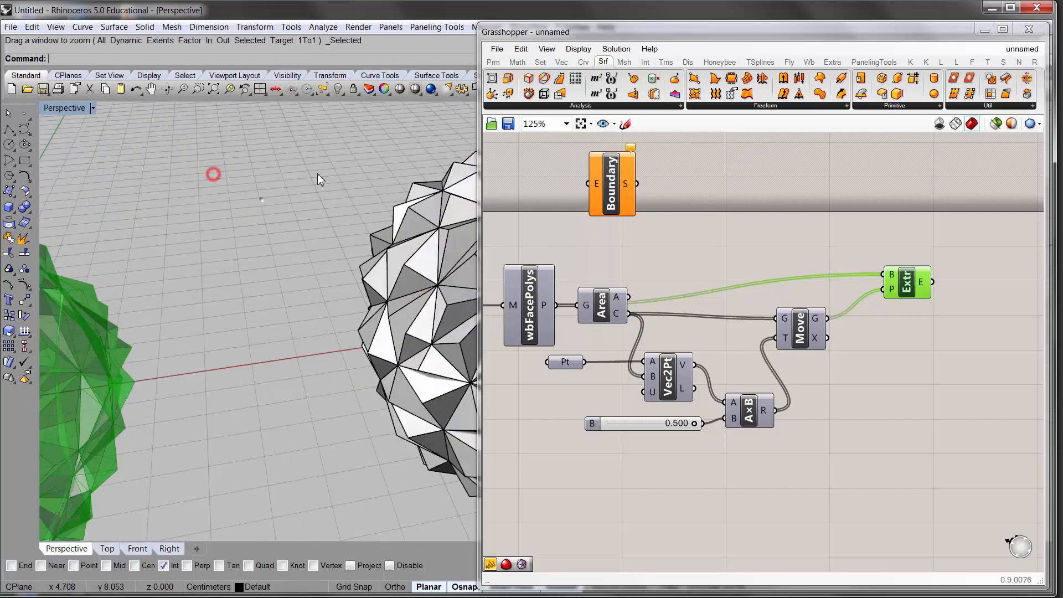
right_click_drag(442, 276, 313, 266, "shift")
right_click_drag(436, 313, 332, 297)
right_click_drag(399, 266, 359, 350)
right_click_drag(358, 257, 298, 255)
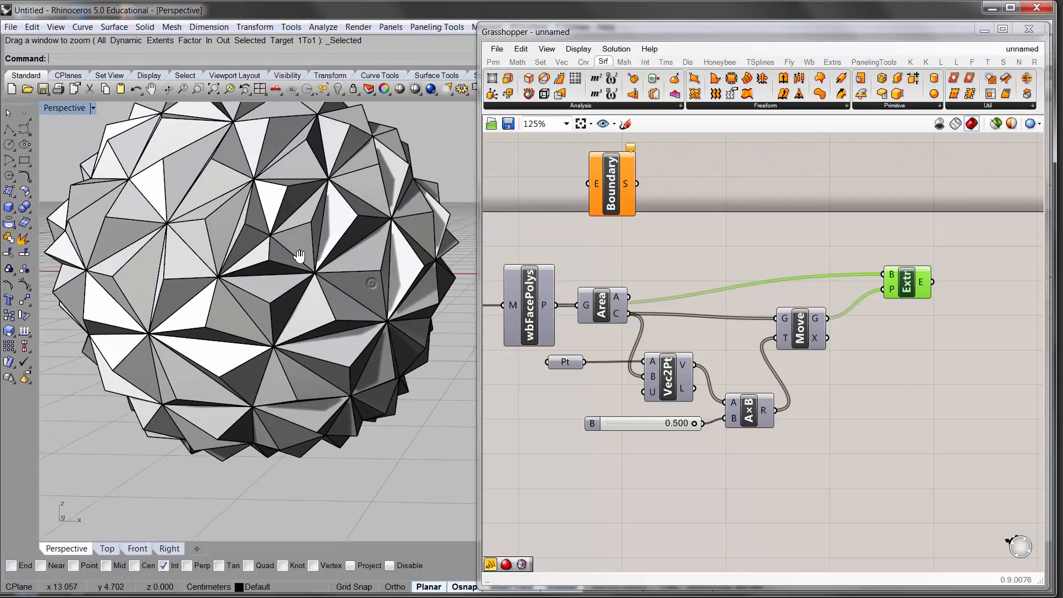
scroll(298, 255, "down", 5)
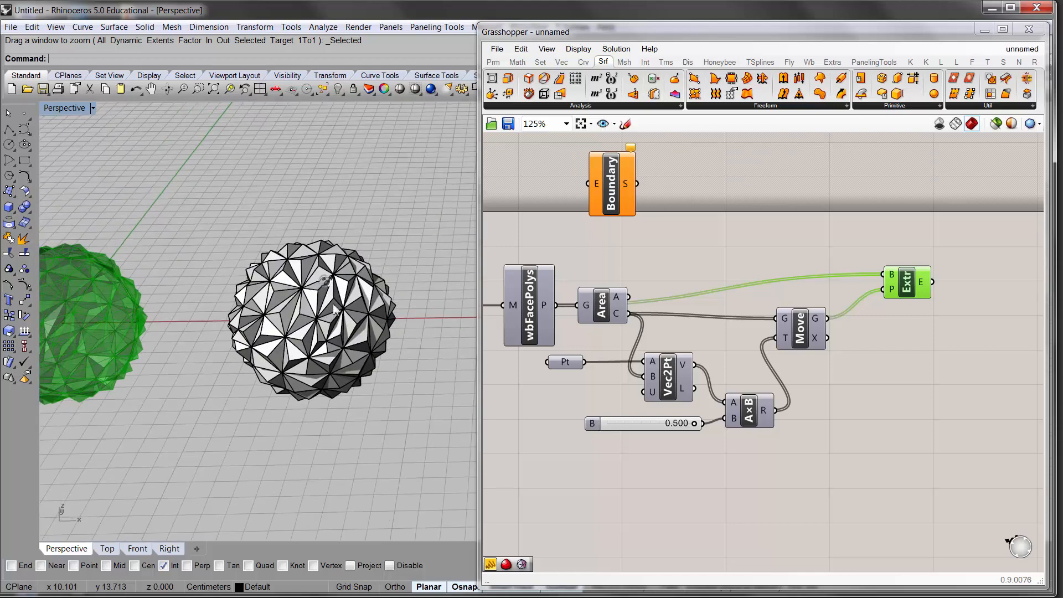
scroll(619, 349, "down", 3)
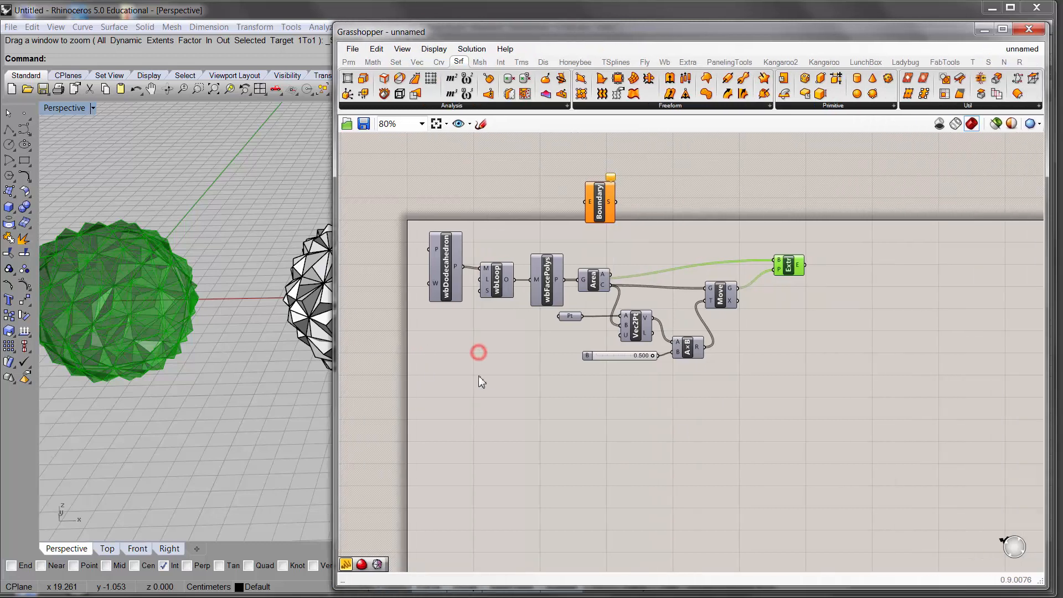
Move wbDodecahedron and wbLoop away from wbFacePolys and place the two components in one group
left_click(489, 375)
right_click_drag(490, 375, 509, 400)
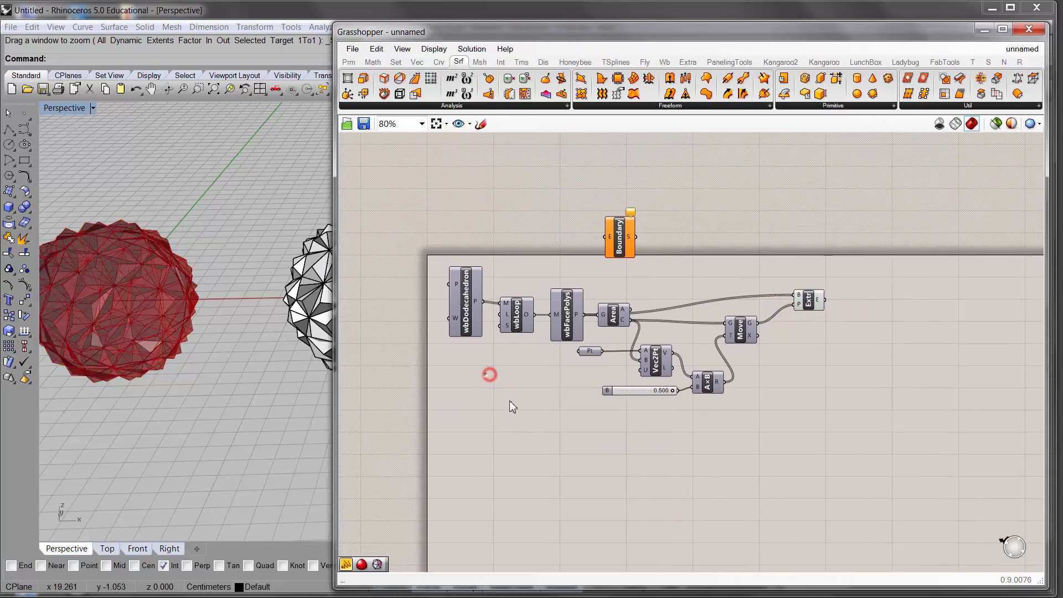
scroll(524, 342, "up", 1)
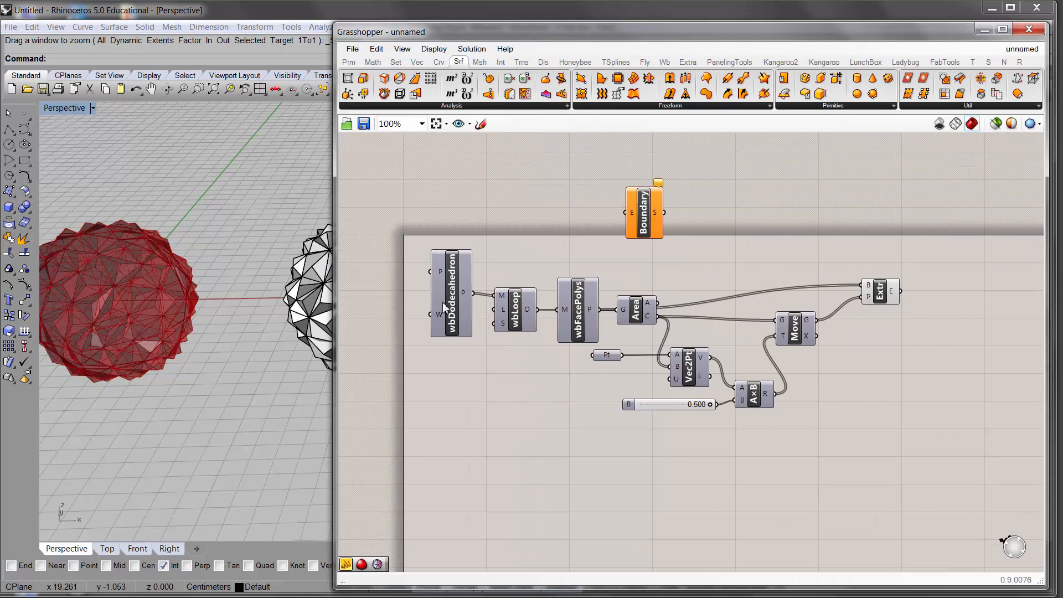
mouse_move(451, 299)
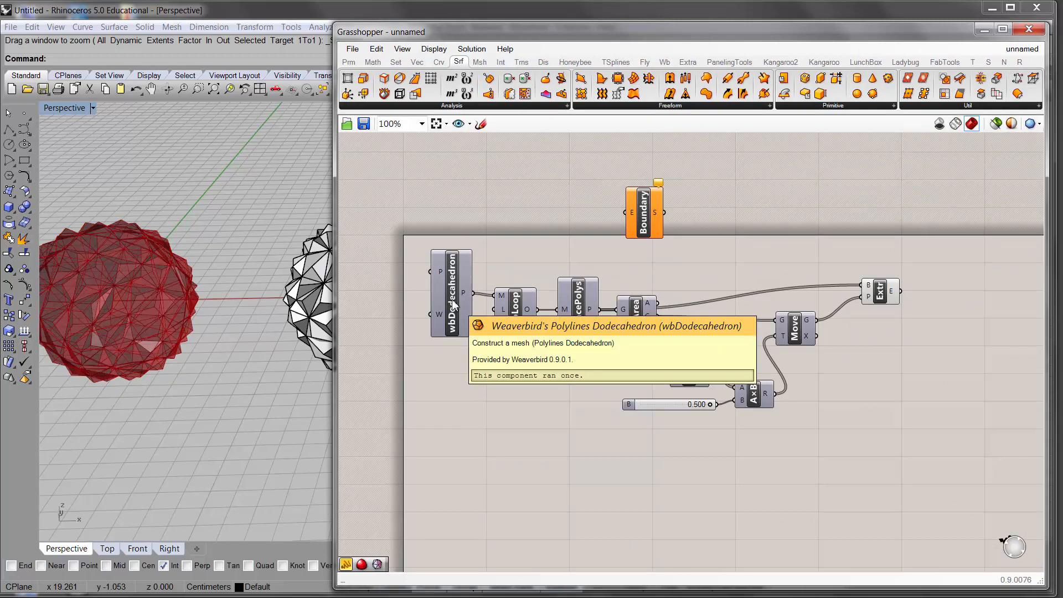
left_click_drag(452, 299, 426, 301)
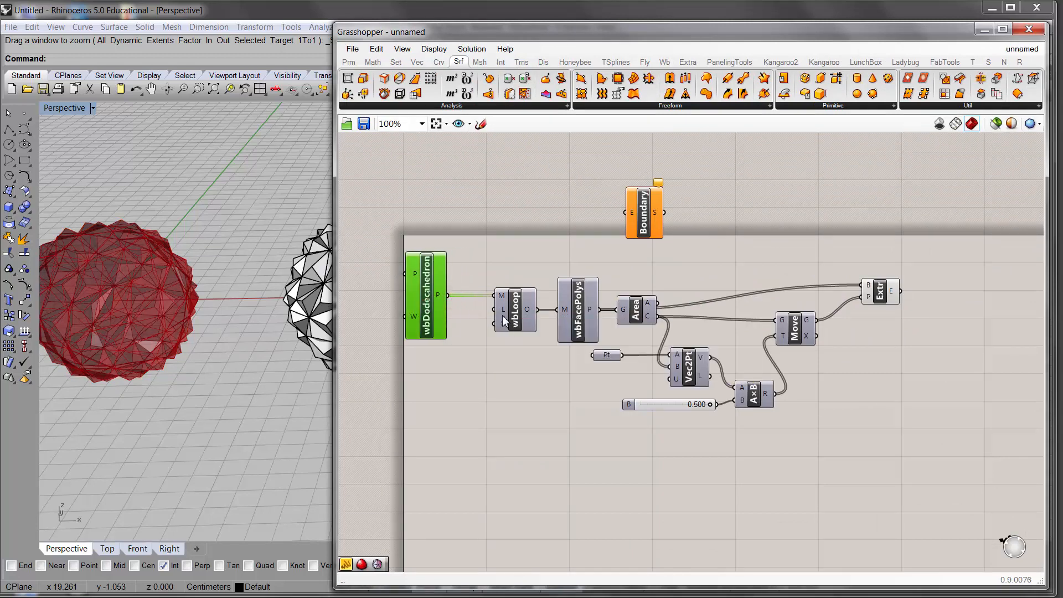
left_click_drag(488, 310, 478, 317)
left_click_drag(500, 367, 423, 280)
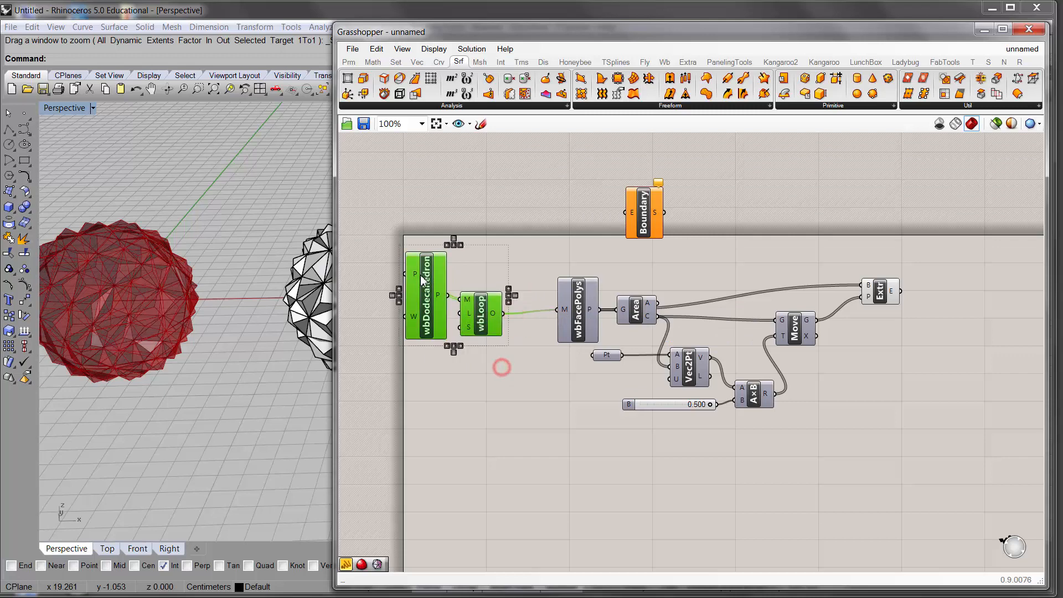
key("ctrl+g")
left_click(500, 458)
right_click_drag(549, 376, 512, 405)
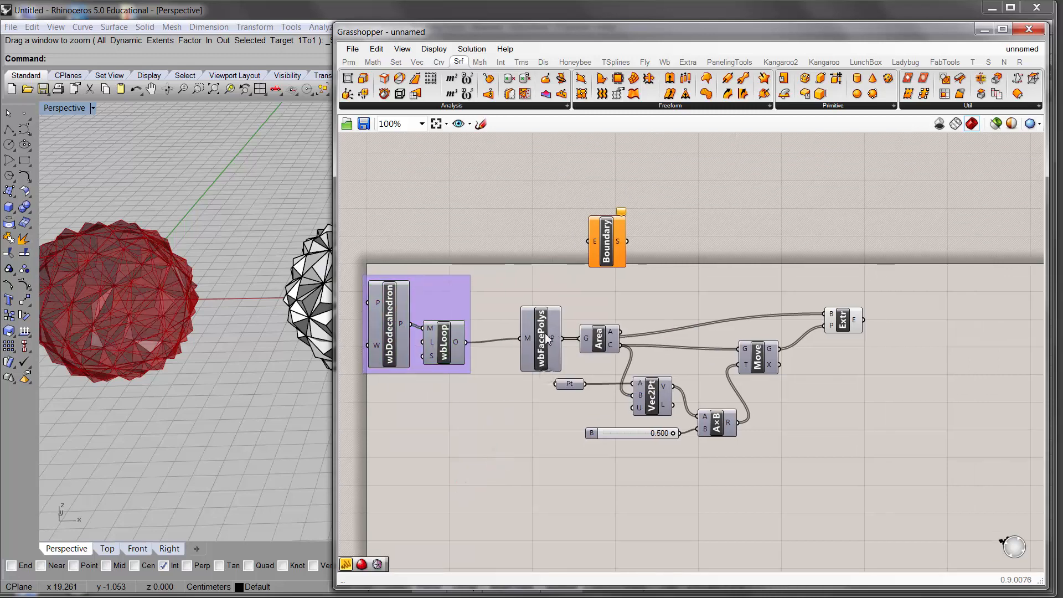
Move wbFacePolys slightly up, clear of Area, and place it in its own group
left_click_drag(545, 333, 539, 306)
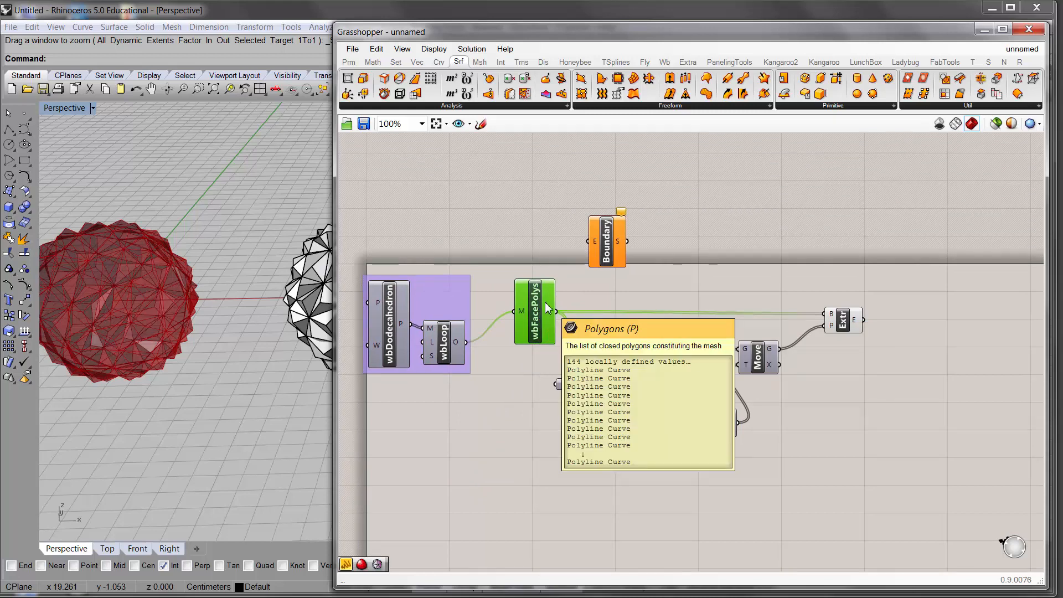
key("ctrl+g")
left_click(548, 283)
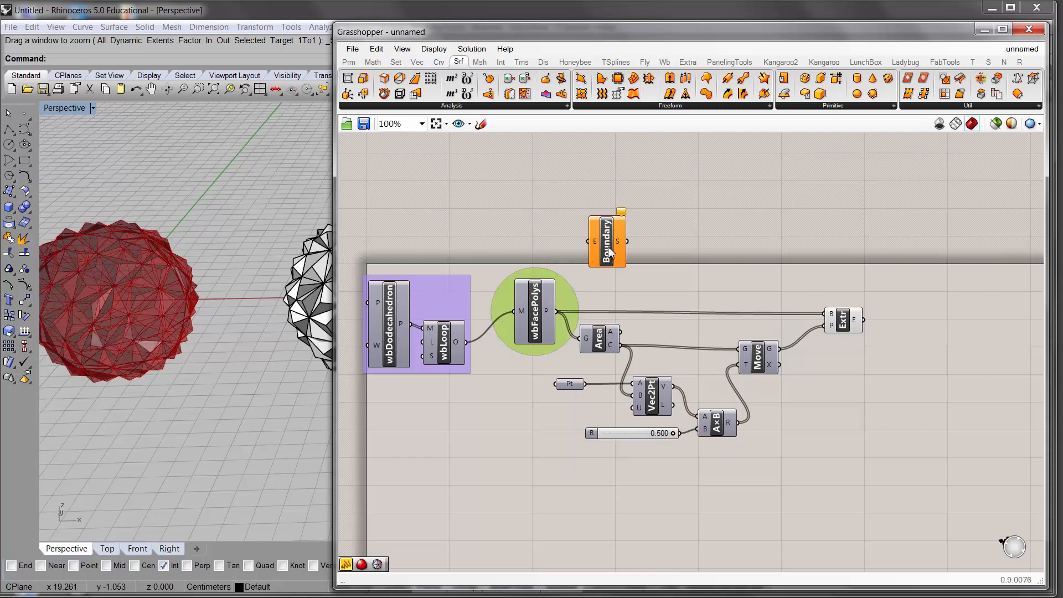
Reposition the Boundary Surfaces component and connect wbFacePolys' P output to its E input
left_click_drag(609, 251, 637, 226)
left_click(842, 320)
left_click(753, 292)
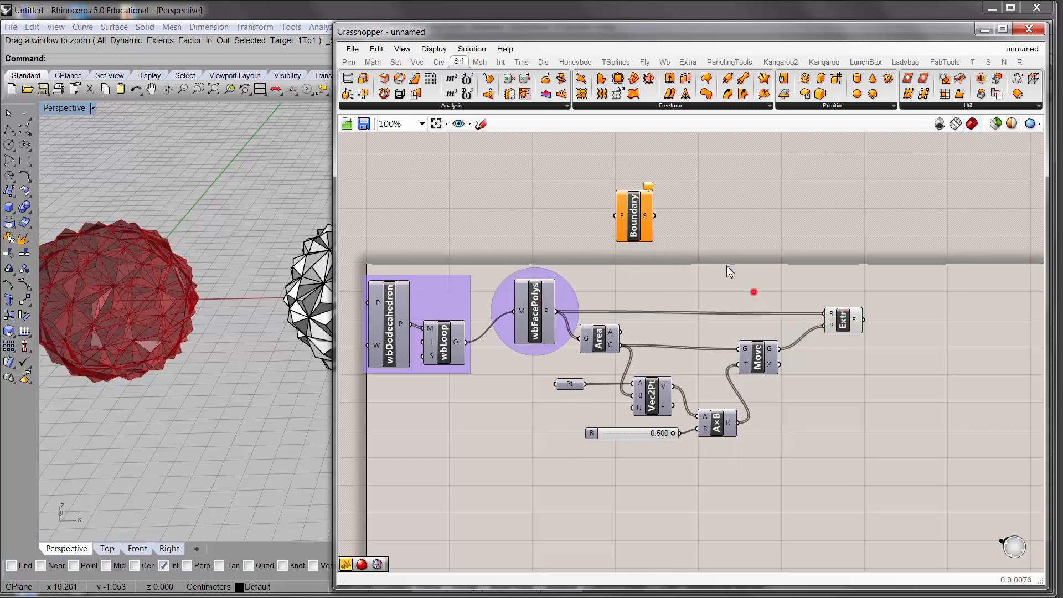
left_click(629, 226)
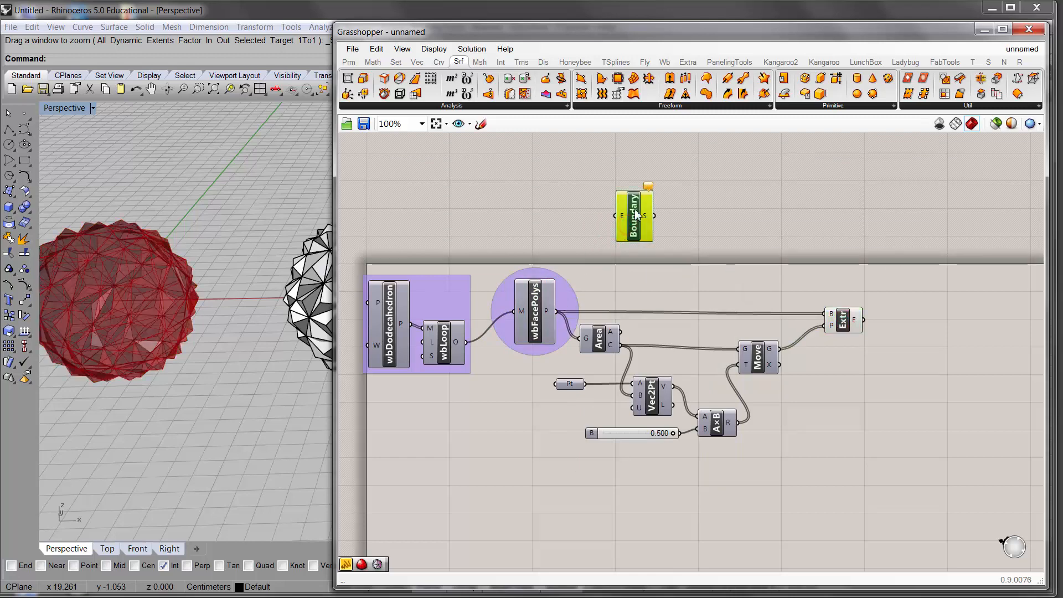
left_click_drag(614, 216, 557, 312)
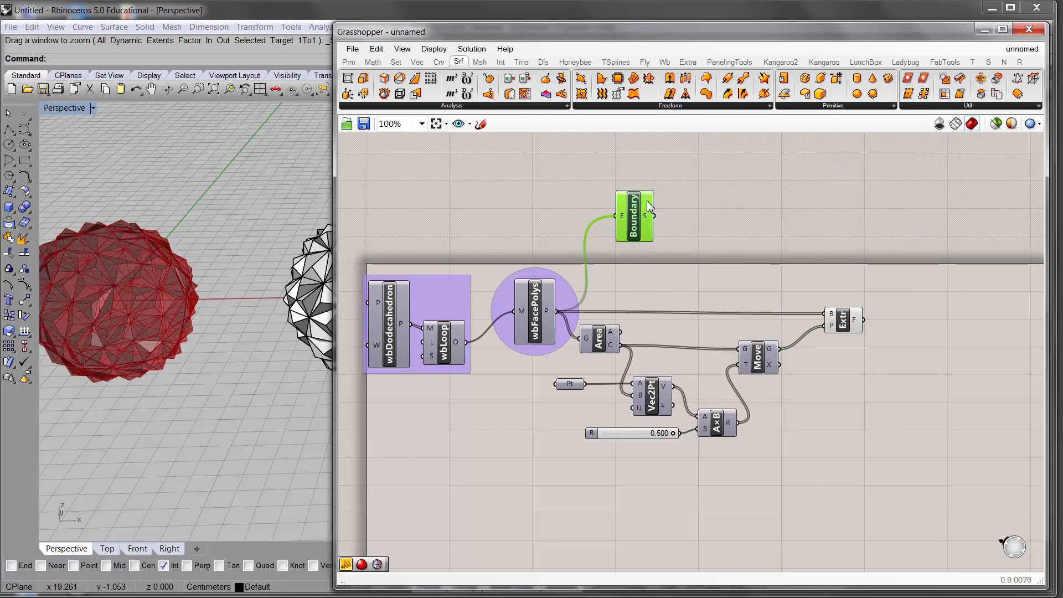
left_click(640, 244)
right_click_drag(640, 244, 701, 213)
left_click(597, 271)
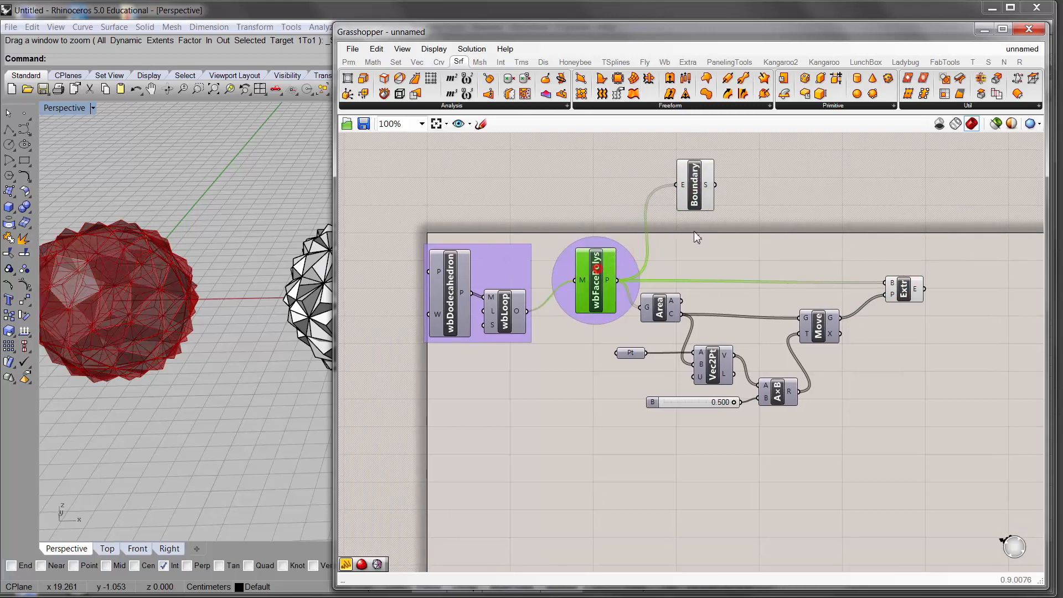
left_click(706, 193)
left_click(779, 212)
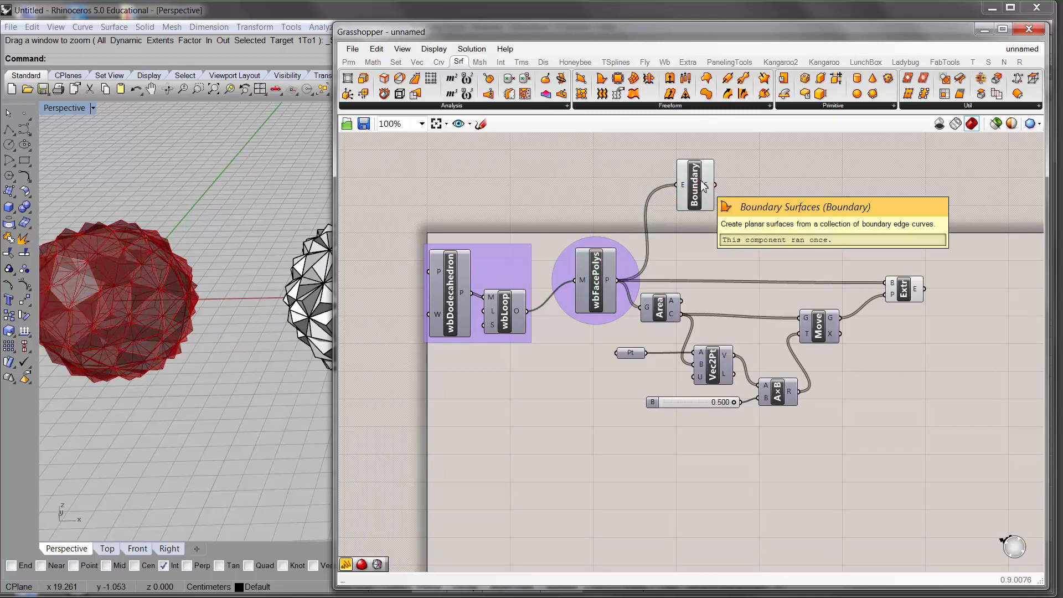
left_click(665, 62)
left_click(704, 106)
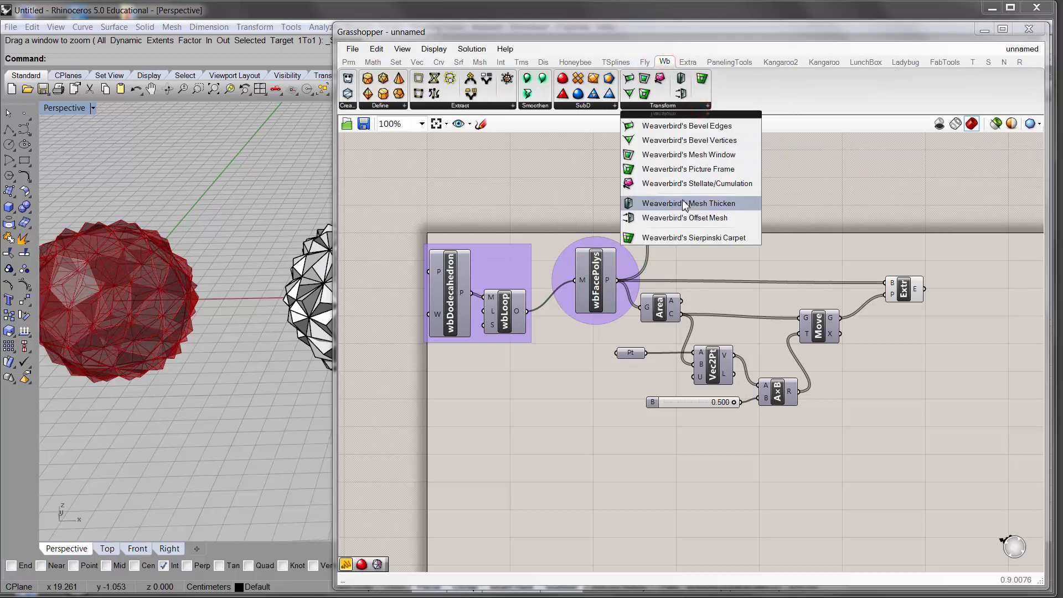
left_click(601, 105)
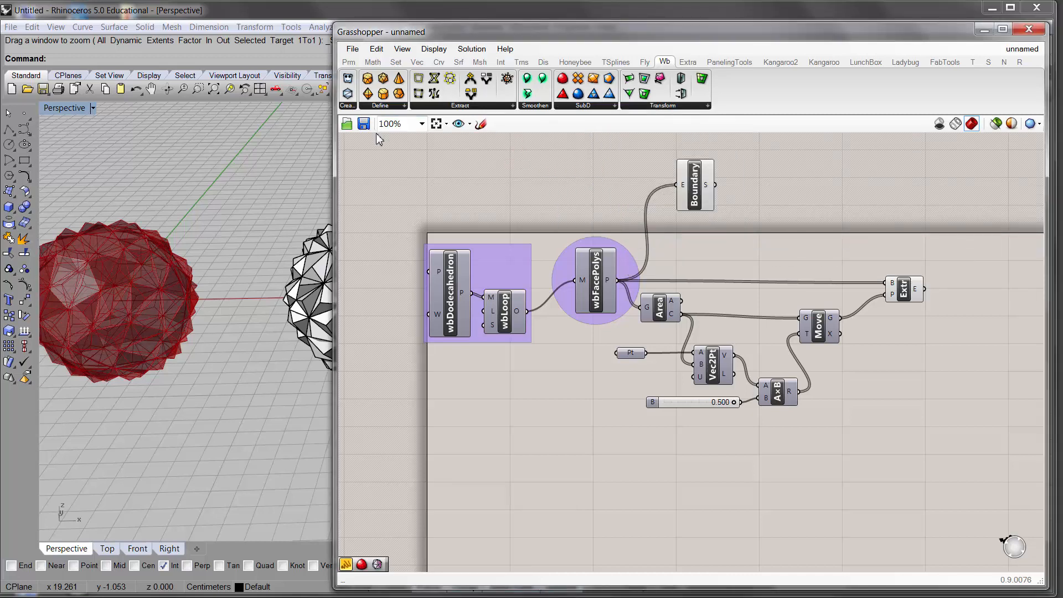
left_click(944, 525)
right_click_drag(619, 423, 566, 365)
scroll(612, 378, "down", 1)
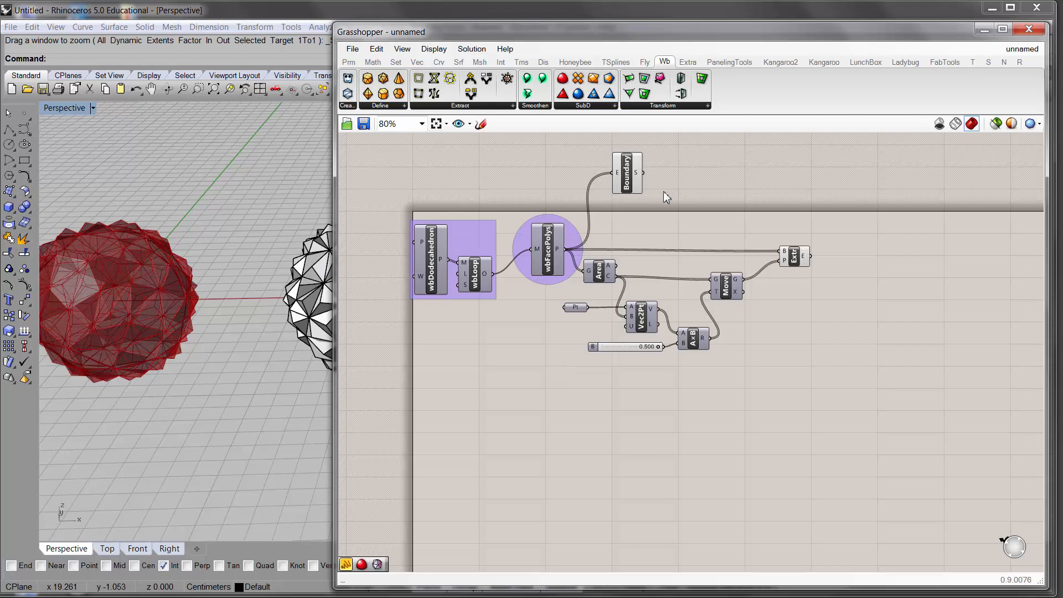
left_click(866, 62)
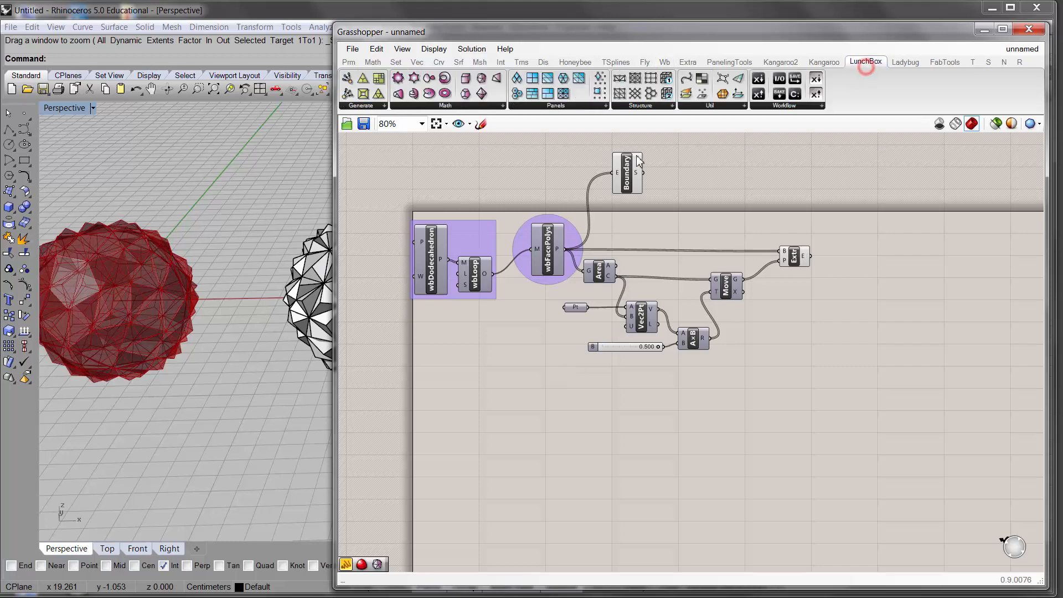
left_click(486, 107)
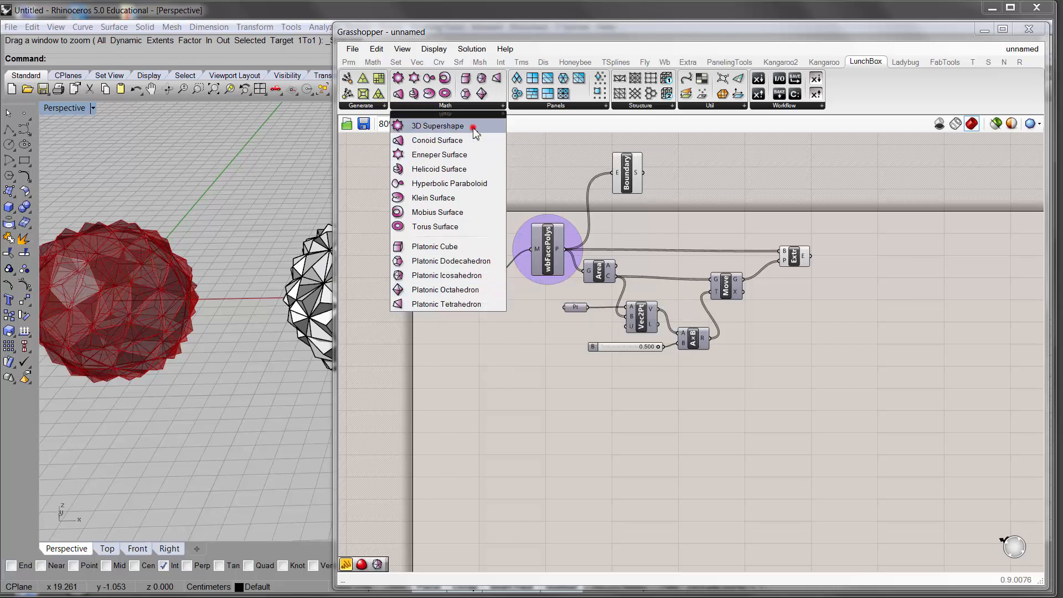
left_click_drag(470, 125, 475, 403)
scroll(191, 363, "down", 8)
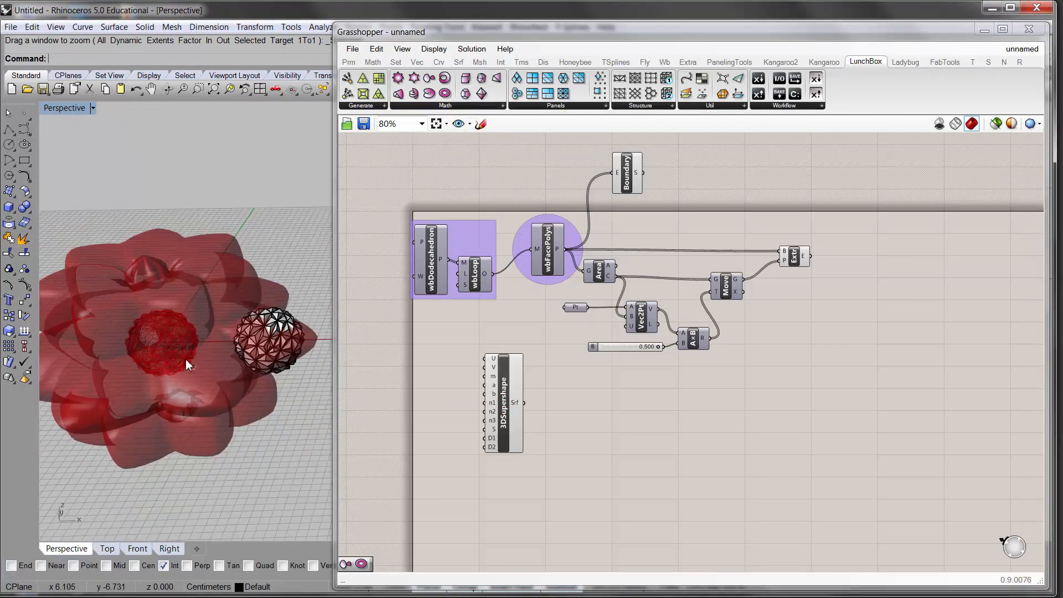
right_click_drag(187, 361, 254, 302)
left_click(504, 390)
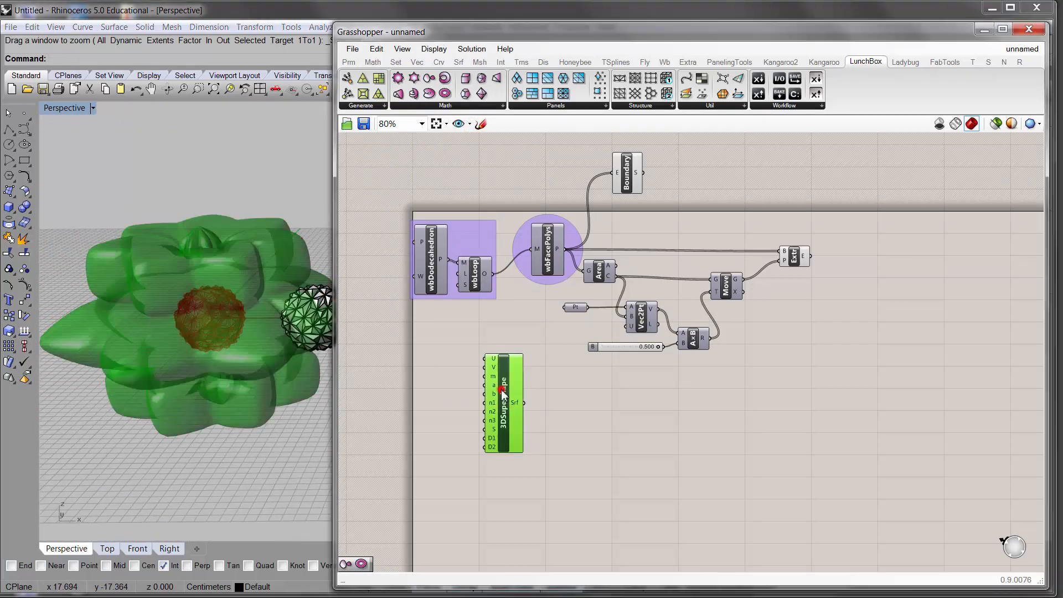
key("Delete")
Add LunchBox's Enneper Surface component in the free canvas area below the existing definition
left_click(459, 108)
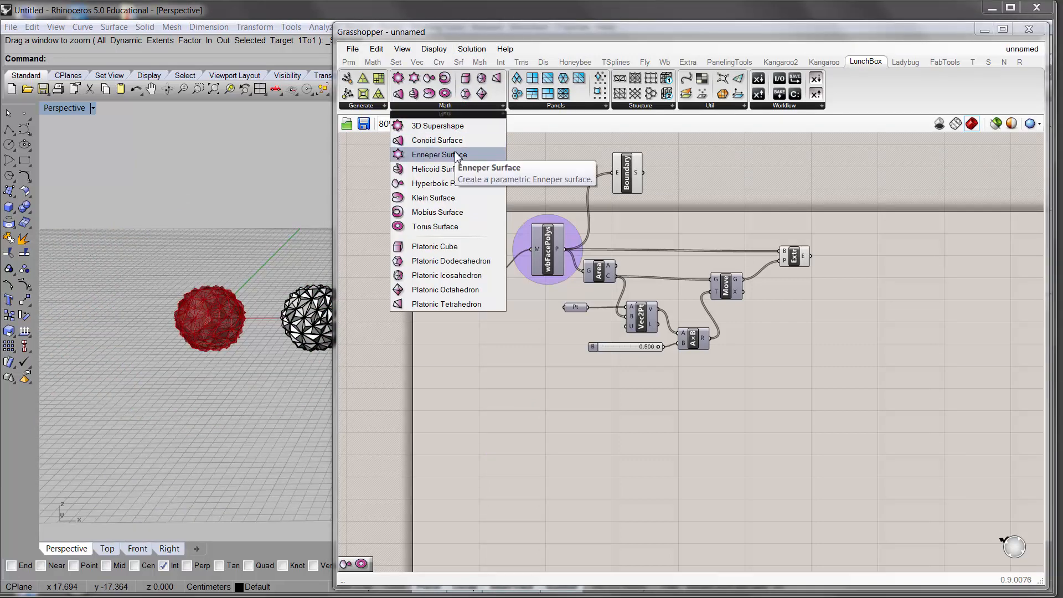
left_click_drag(457, 155, 477, 419)
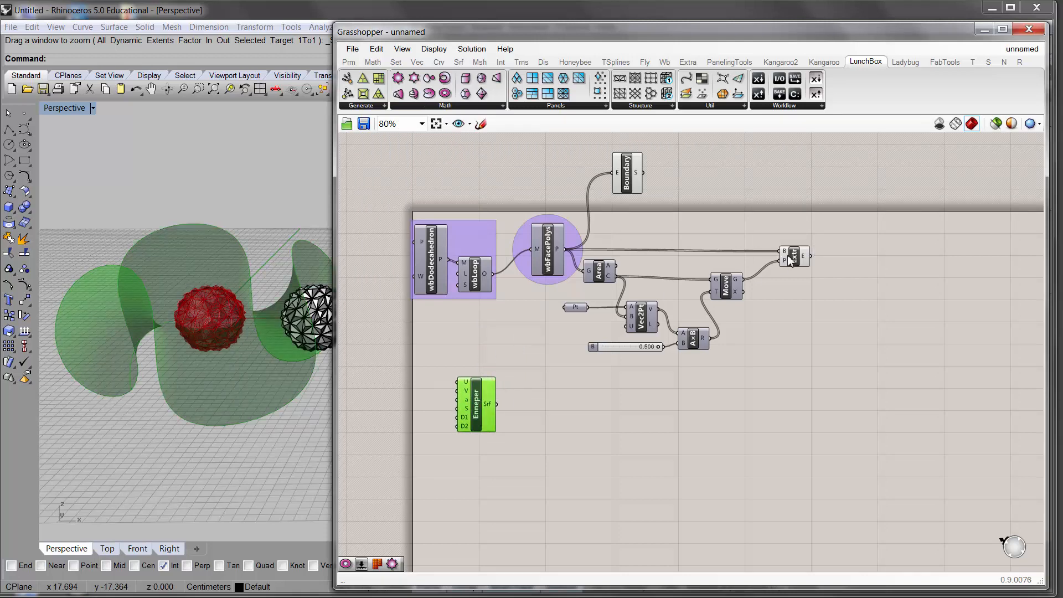
right_click_drag(258, 325, 293, 360)
right_click_drag(424, 403, 498, 354)
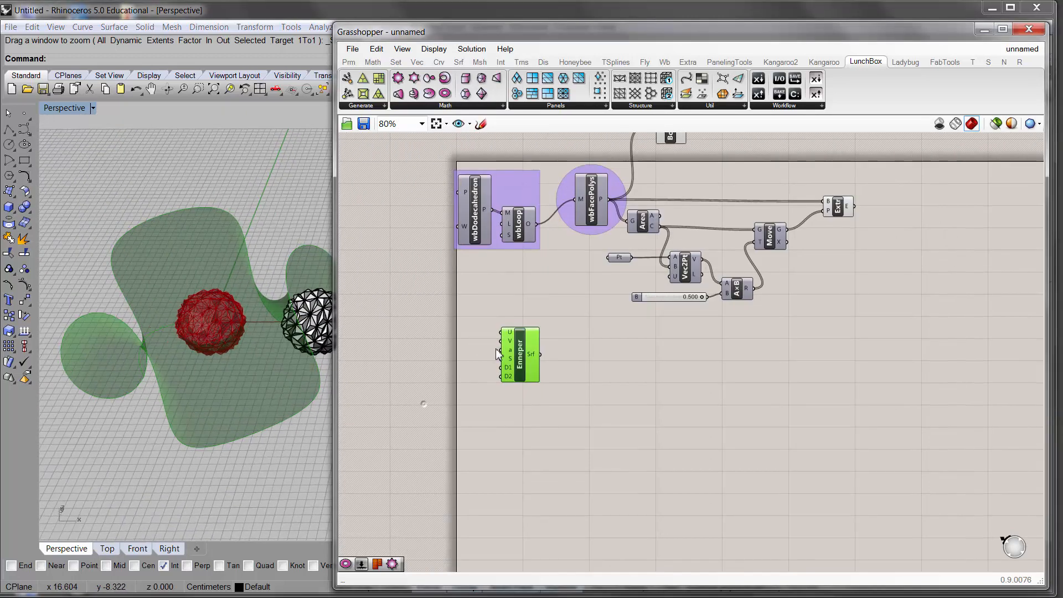
scroll(496, 353, "up", 5)
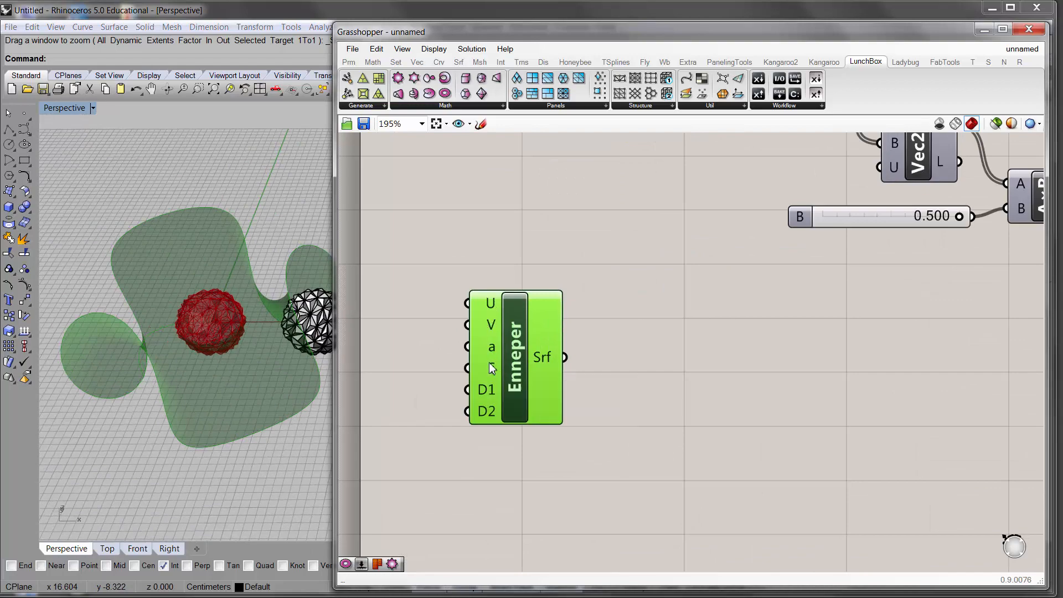
right_click_drag(304, 393, 268, 335)
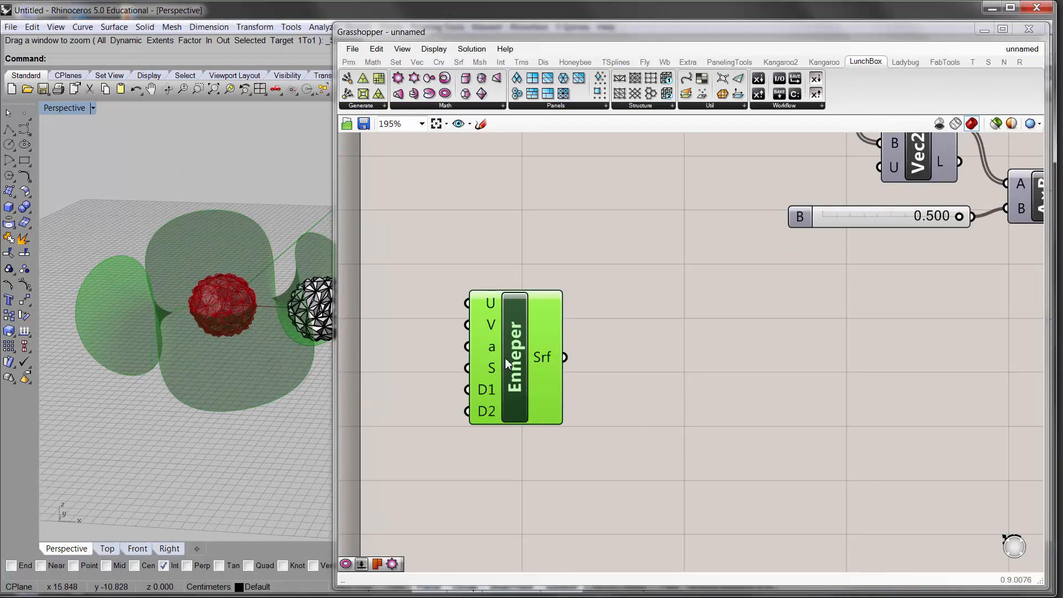
left_click(499, 350)
left_click_drag(510, 366, 492, 374)
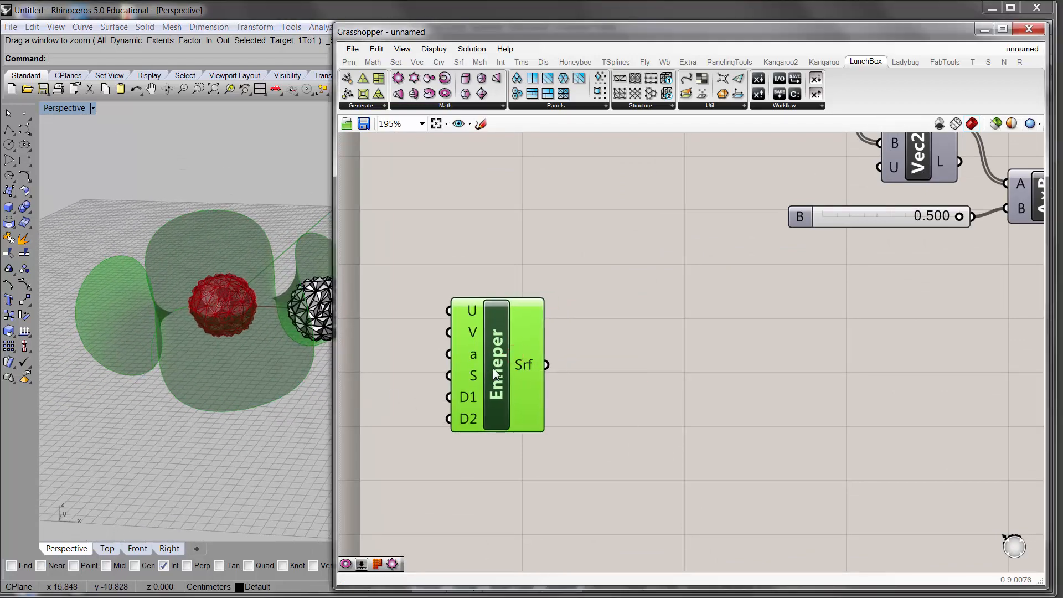
Move the Enneper component slightly left so it sits beneath the wbDodecahedron group
scroll(655, 349, "down", 3)
mouse_move(535, 386)
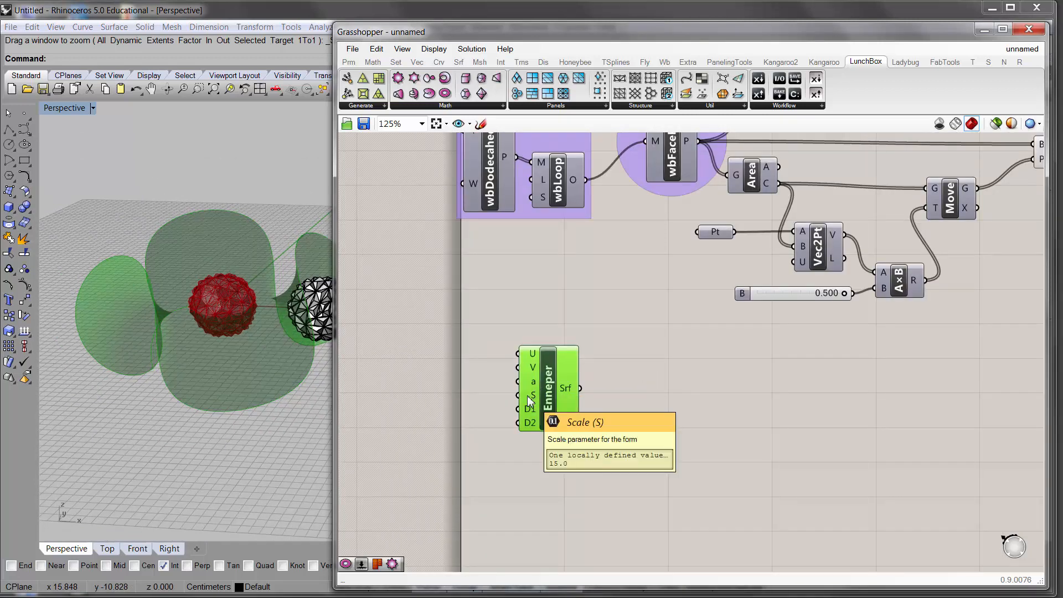
mouse_move(526, 413)
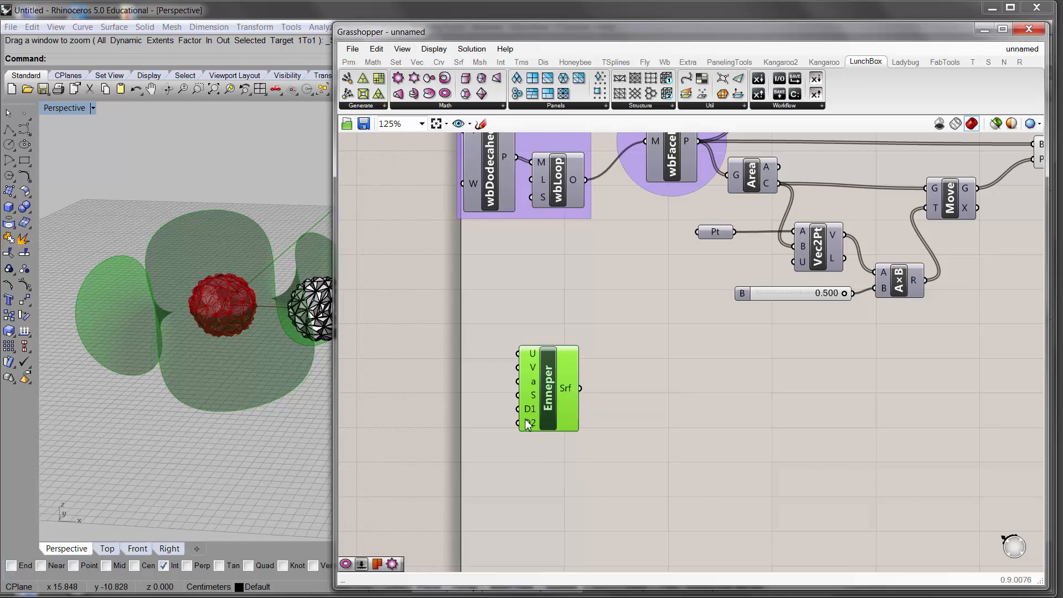
left_click_drag(563, 385, 558, 387)
right_click_drag(310, 370, 206, 346)
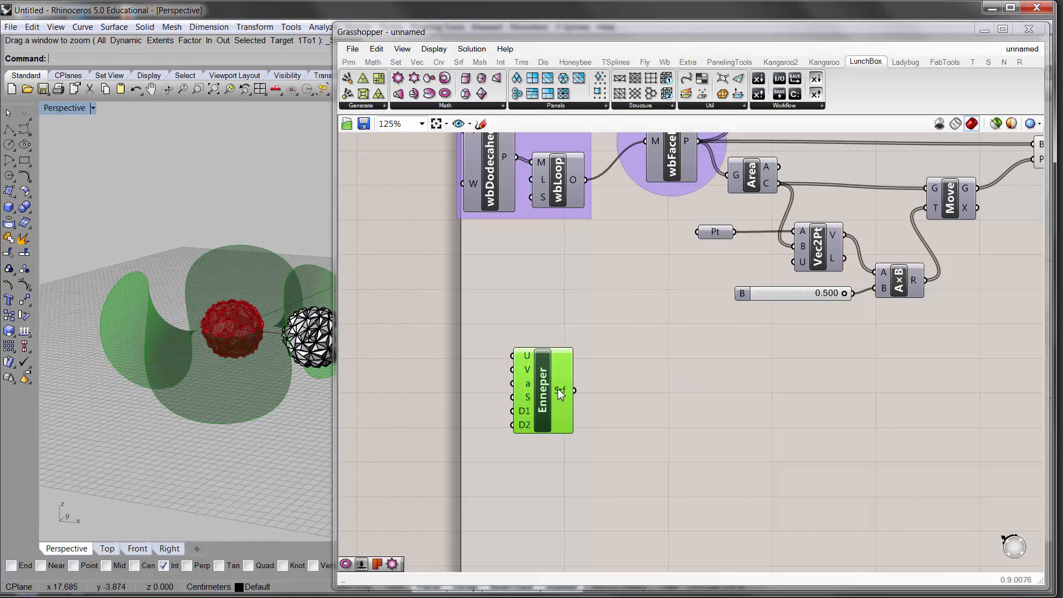
left_click_drag(560, 393, 541, 388)
left_click(607, 379)
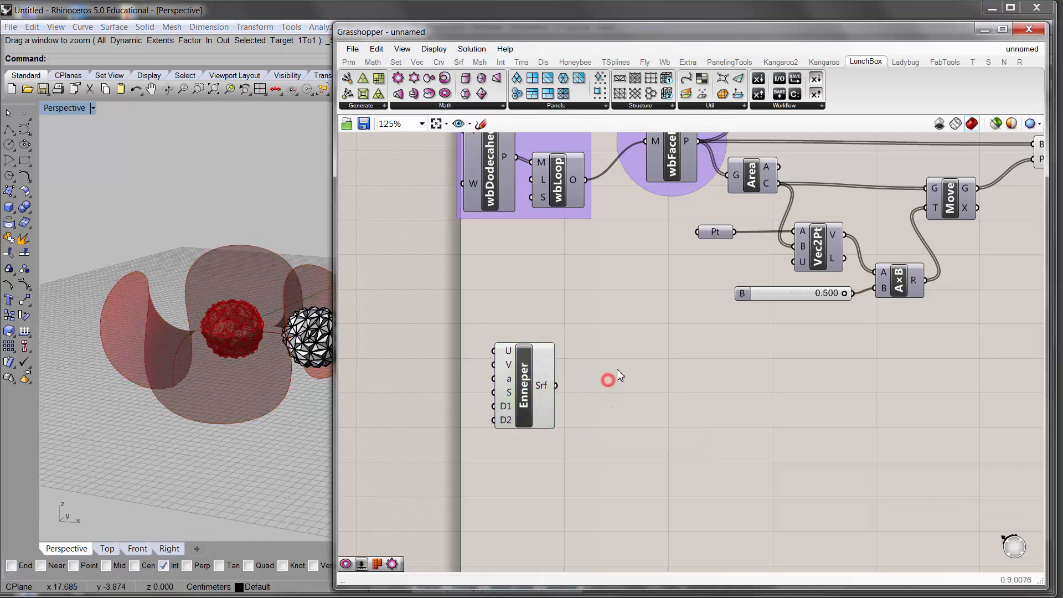
scroll(642, 324, "down", 2)
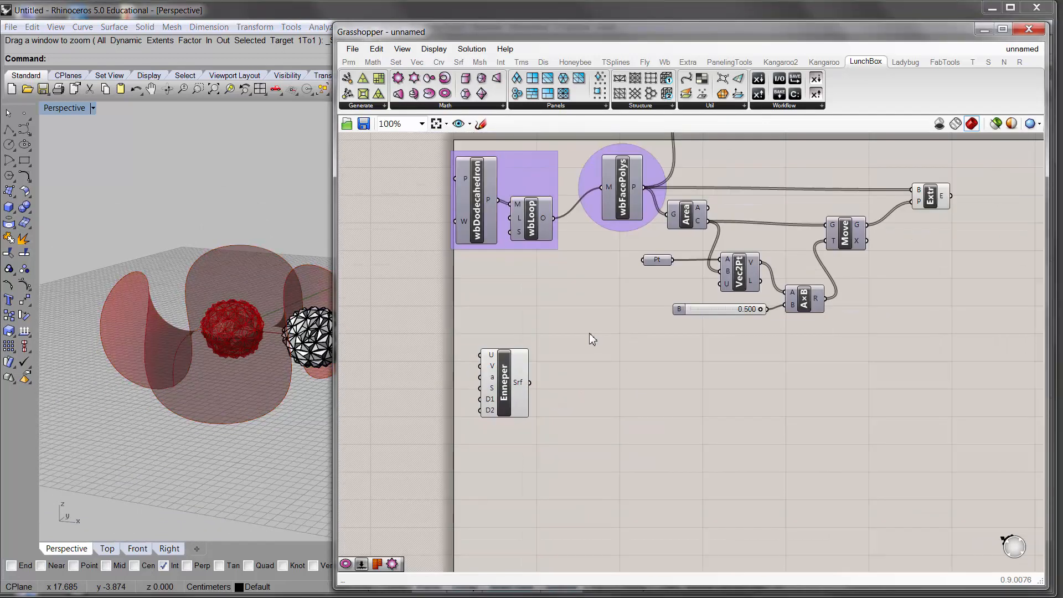
Switch to the Kang_MinimalSurface_3_FromPolysurface definition and bring its Step 2 mesh conversion group into view
right_click_drag(589, 333, 571, 340)
left_click(1015, 51)
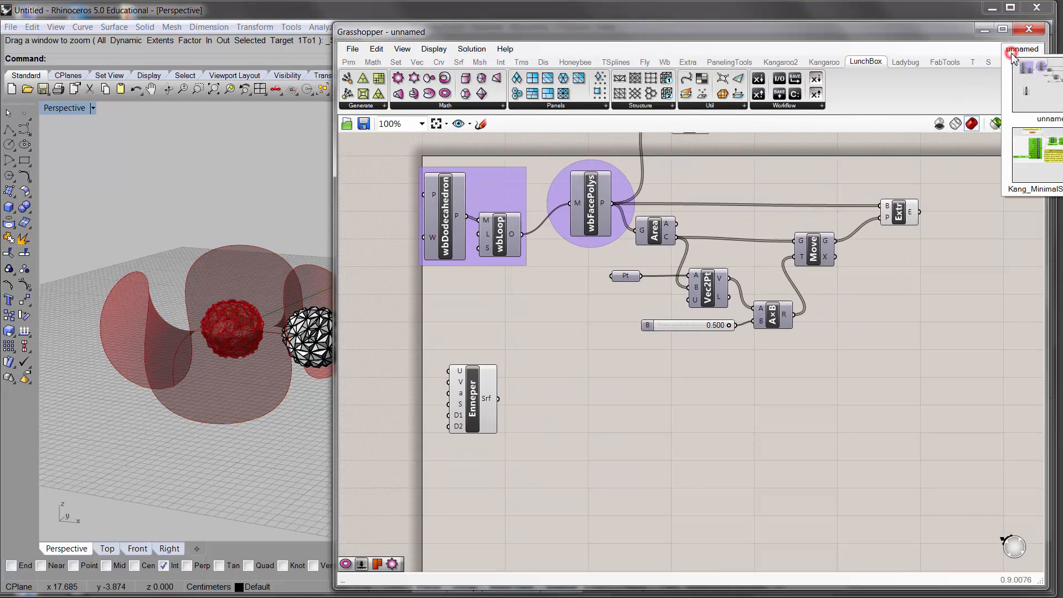
left_click(1037, 162)
scroll(689, 240, "down", 4)
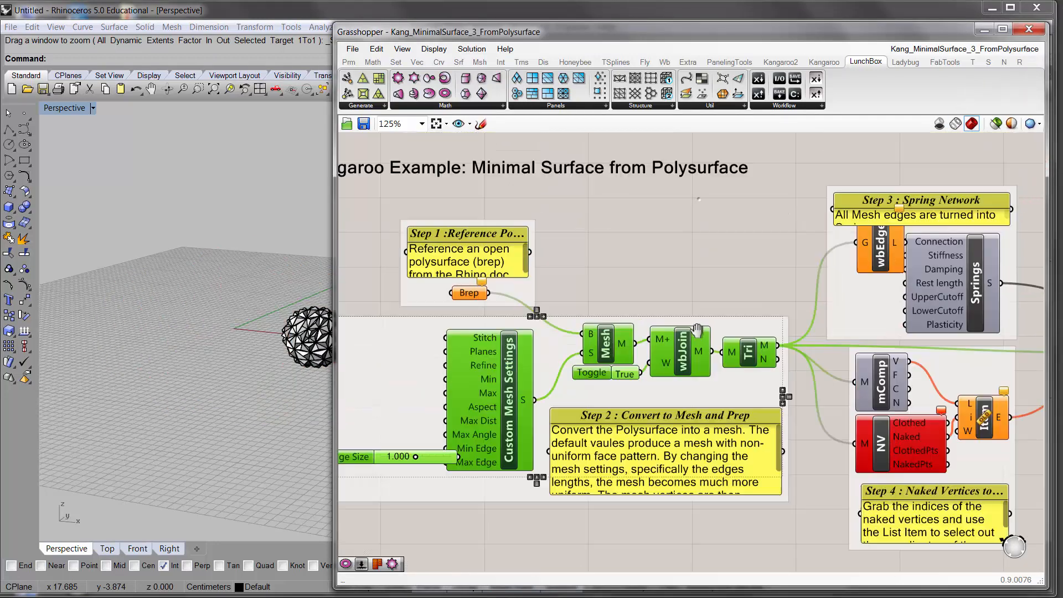
scroll(689, 241, "up", 4)
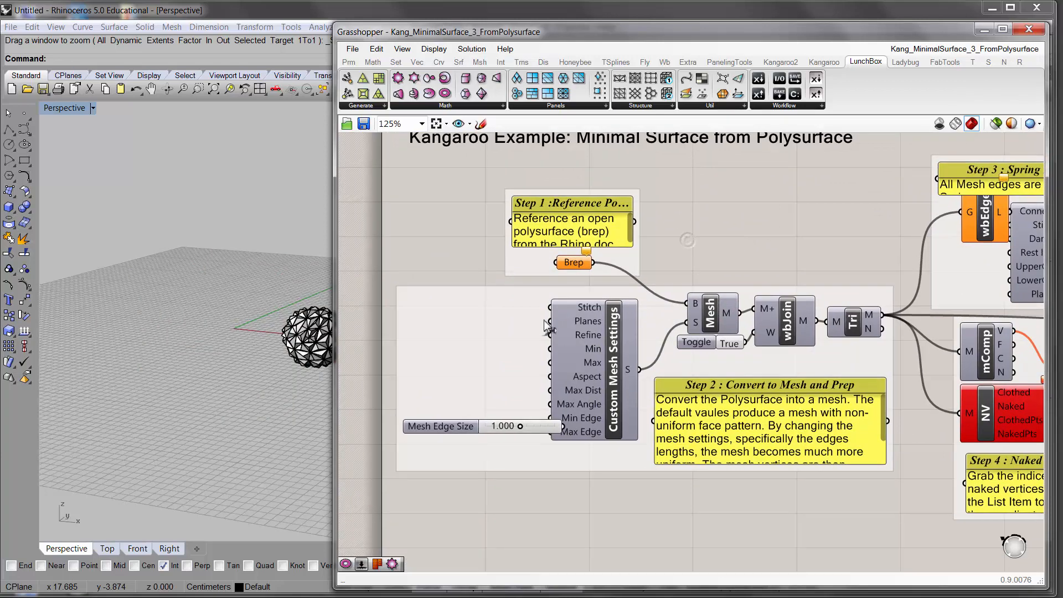
scroll(621, 220, "down", 1)
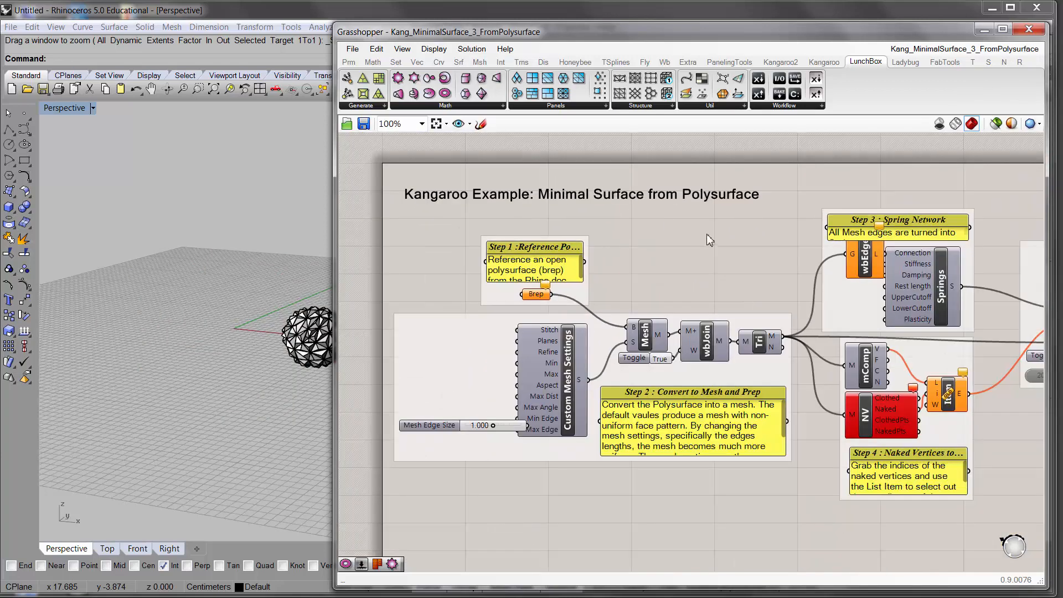
right_click_drag(708, 248, 725, 203)
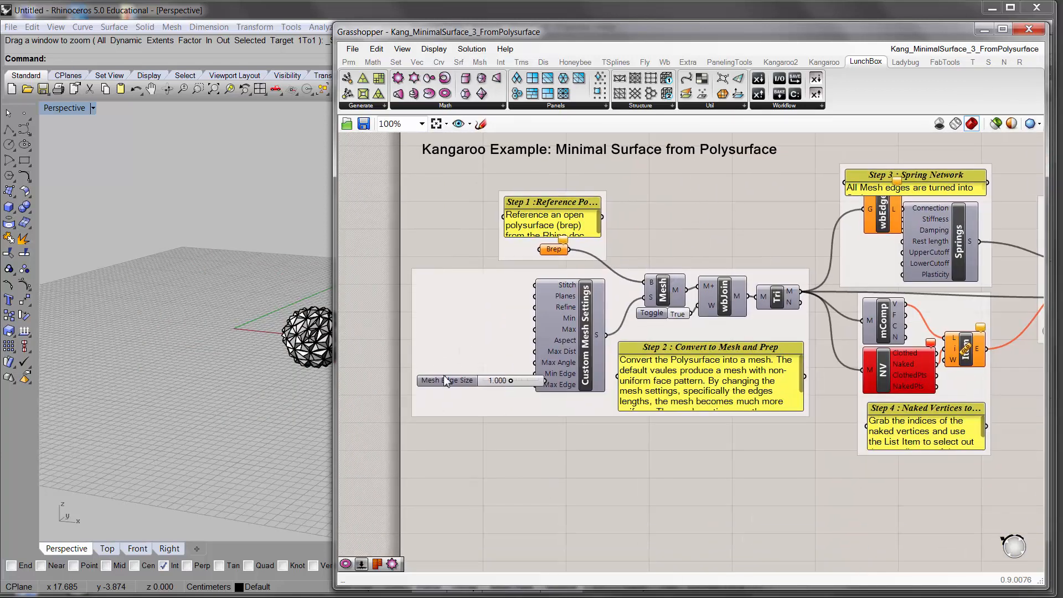
Copy the Mesh Edge Size slider, Custom Mesh Settings, Mesh, Toggle, wbJoin and Tri components into the unnamed definition
left_click(443, 378)
left_click(562, 336, "shift")
left_click(654, 310, "shift")
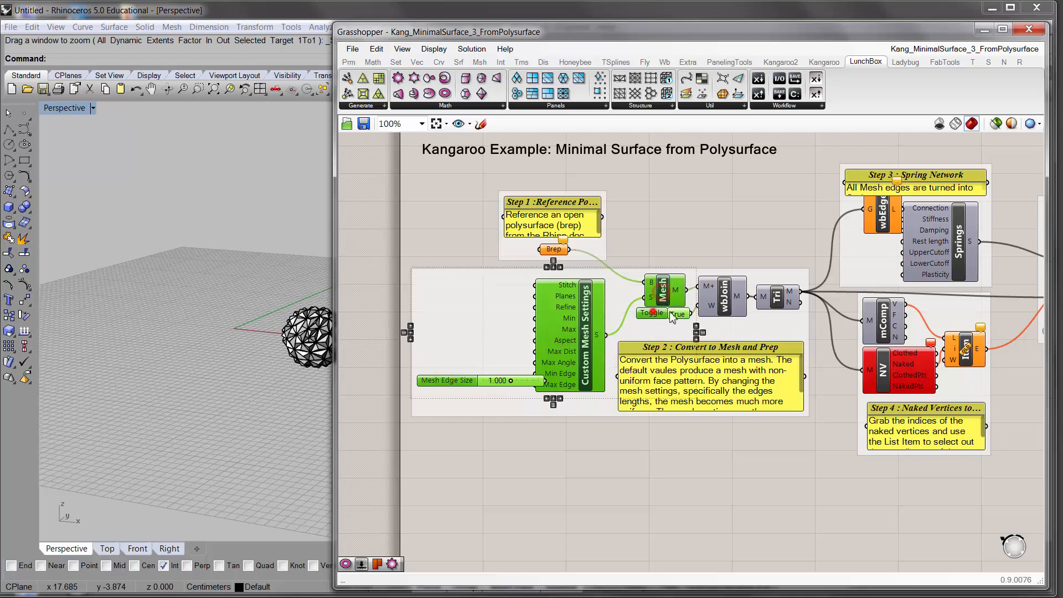
left_click(719, 299, "shift")
left_click(786, 298, "shift")
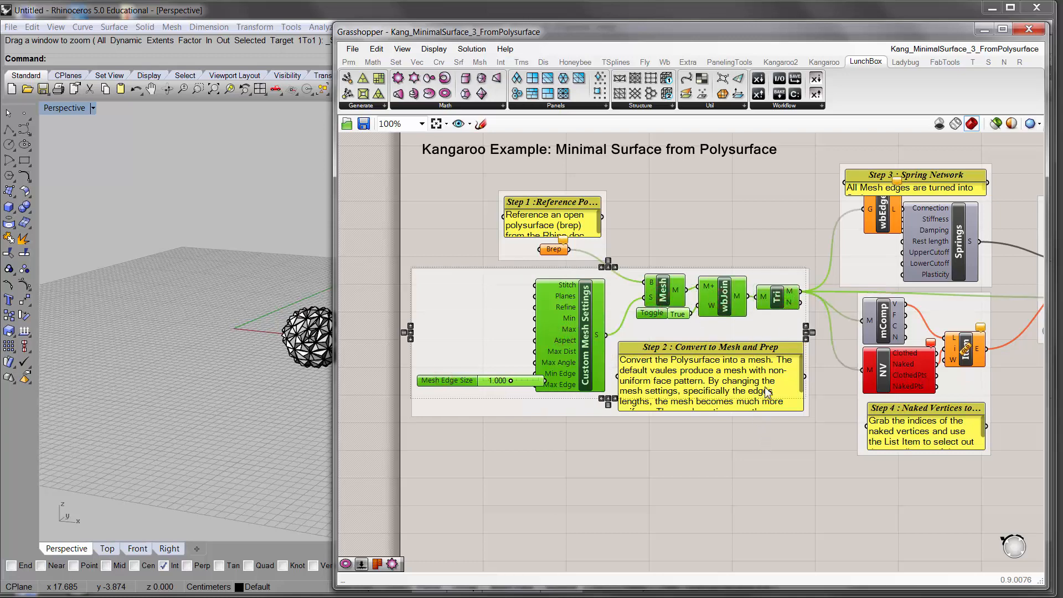
left_click(990, 37)
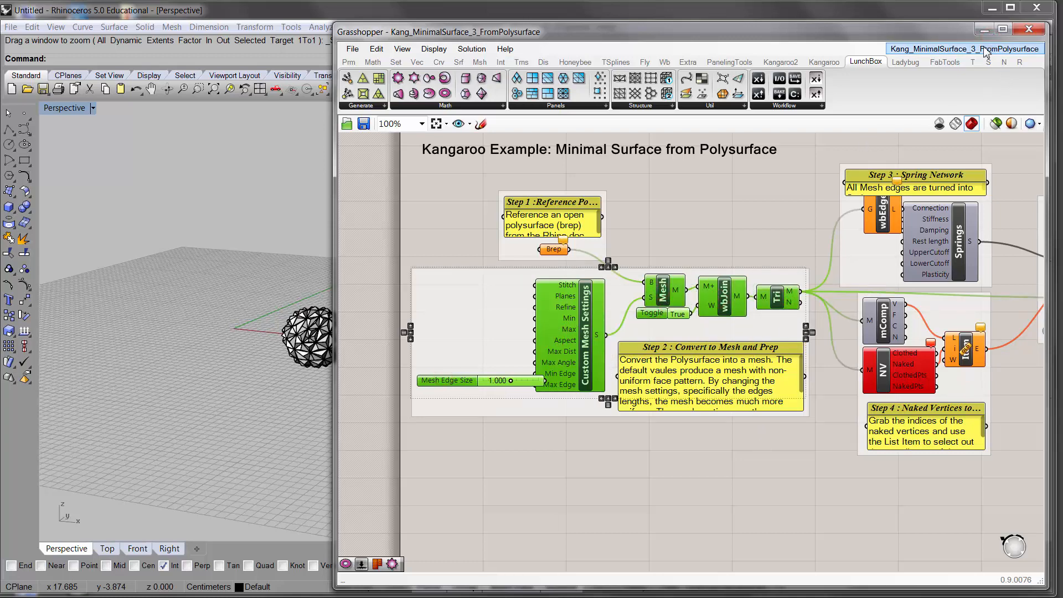
left_click(944, 54)
left_click(961, 166)
left_click(624, 381)
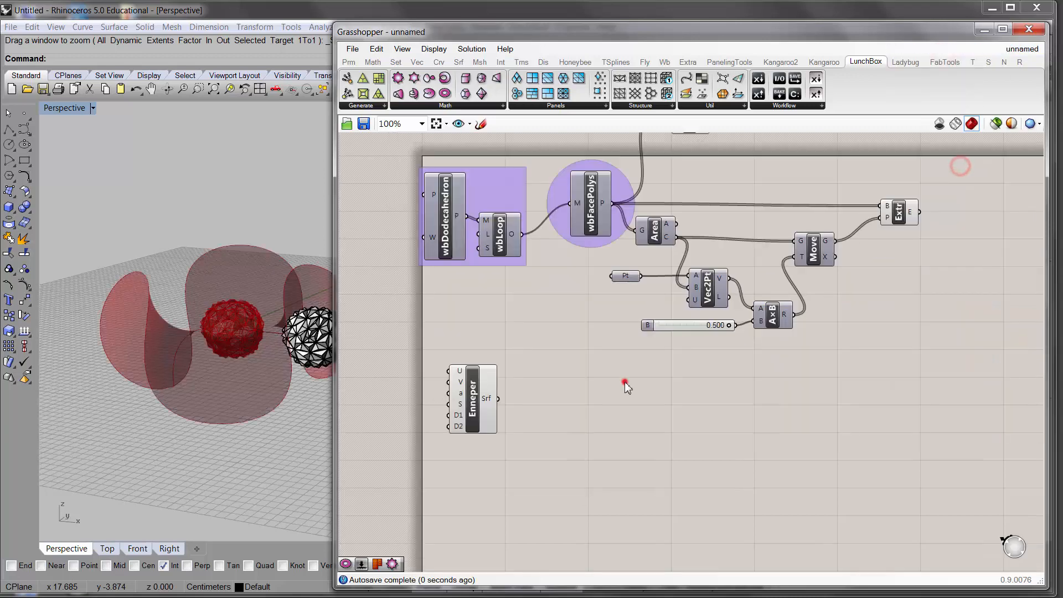
key("ctrl+v")
Place the pasted components beside Enneper and connect Enneper's Srf output to Mesh's B input
left_click_drag(582, 380, 582, 475)
left_click(599, 377)
right_click_drag(645, 358, 642, 311)
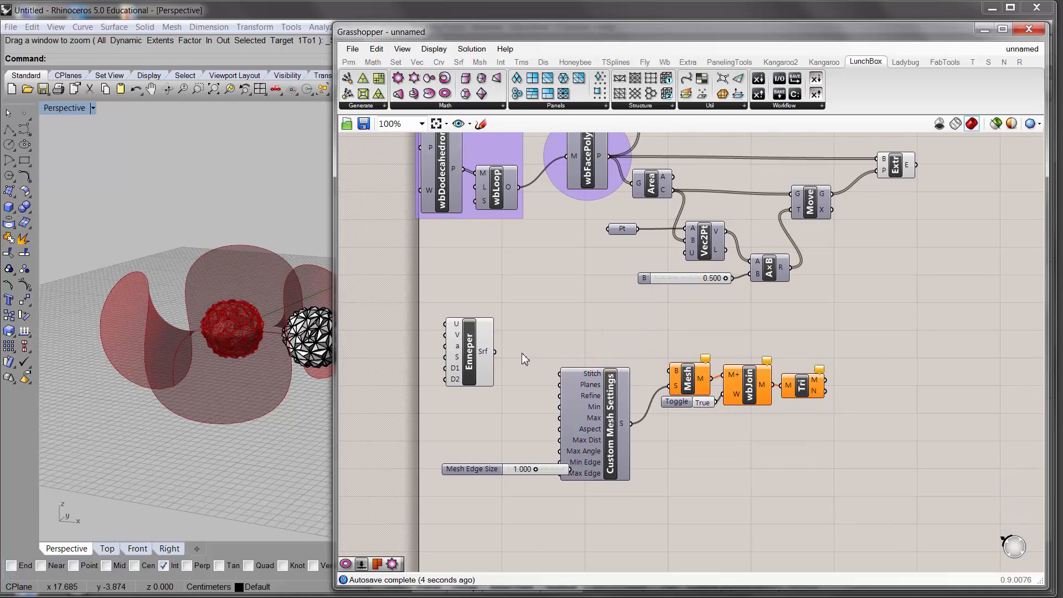
left_click_drag(495, 350, 671, 370)
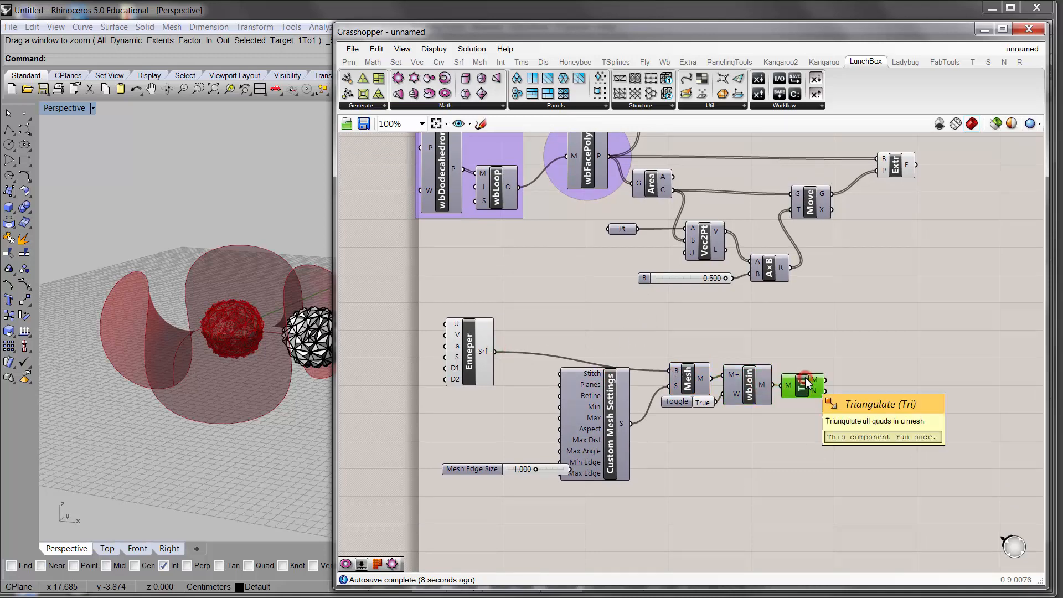
Turn off the Extr preview and move the baked spiked dodecahedron in Rhino well clear of the Enneper surface
left_click(864, 287)
left_click(904, 158)
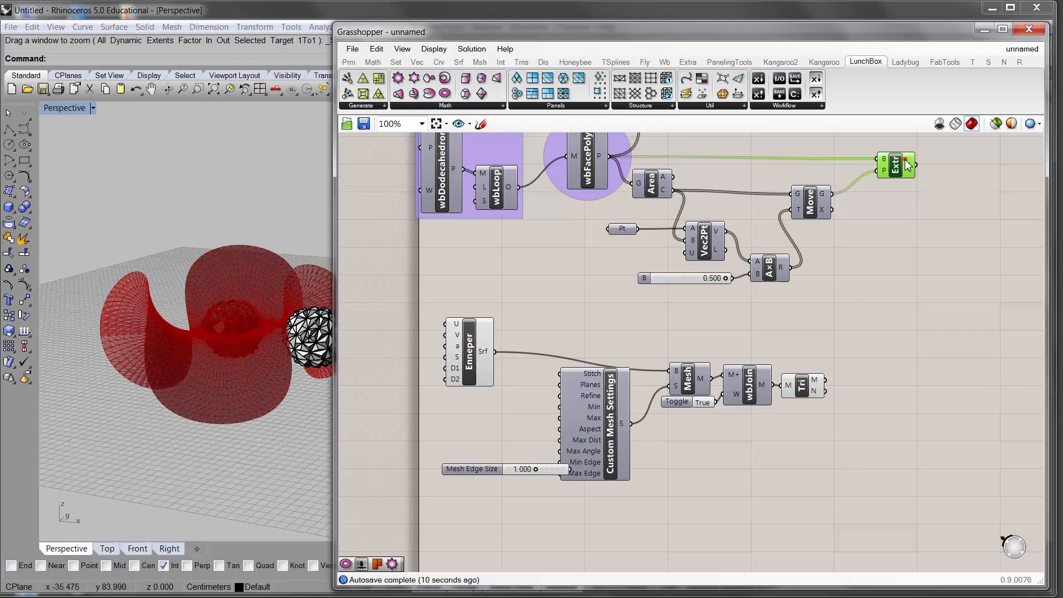
right_click_drag(215, 260, 253, 356)
scroll(253, 355, "down", 3)
left_click_drag(227, 245, 327, 378)
right_click_drag(308, 378, 234, 388, "shift")
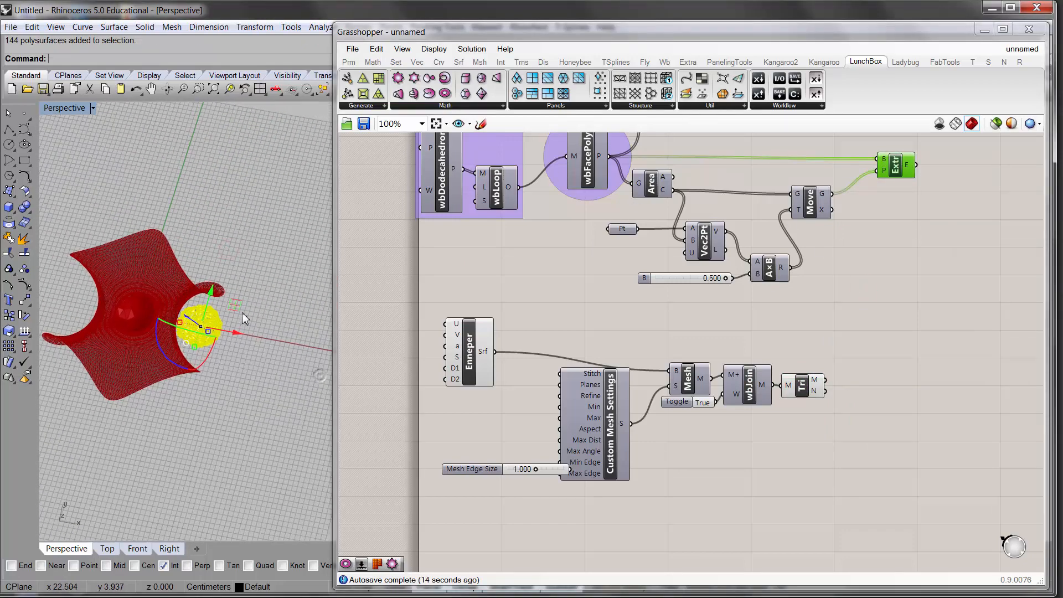
left_click_drag(233, 303, 309, 171)
left_click(227, 223)
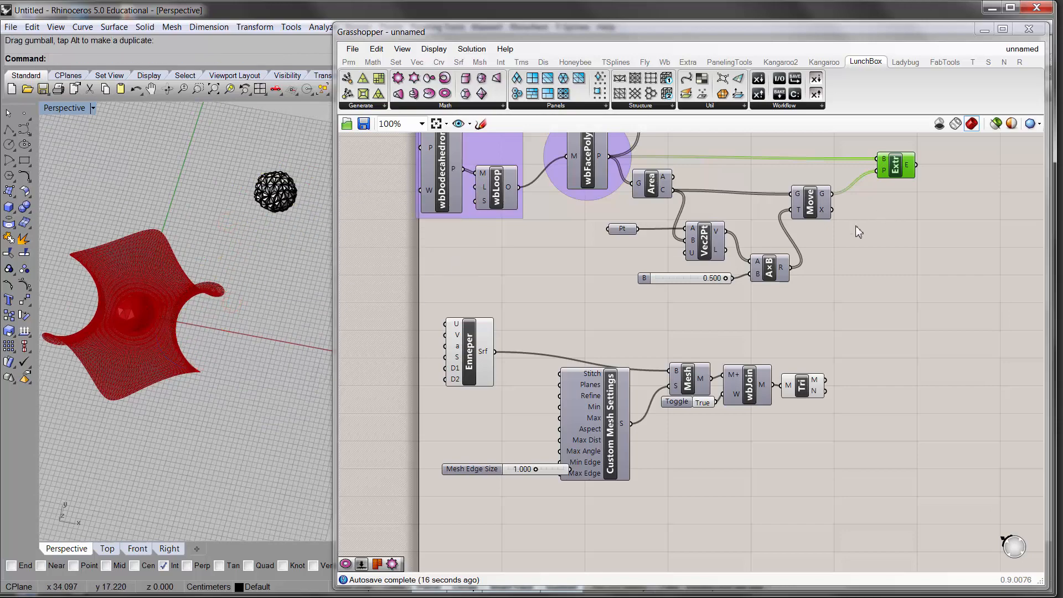
Turn off the preview of the Boundary Surfaces component above the first definition
right_click_drag(847, 233, 868, 370)
left_click(707, 191)
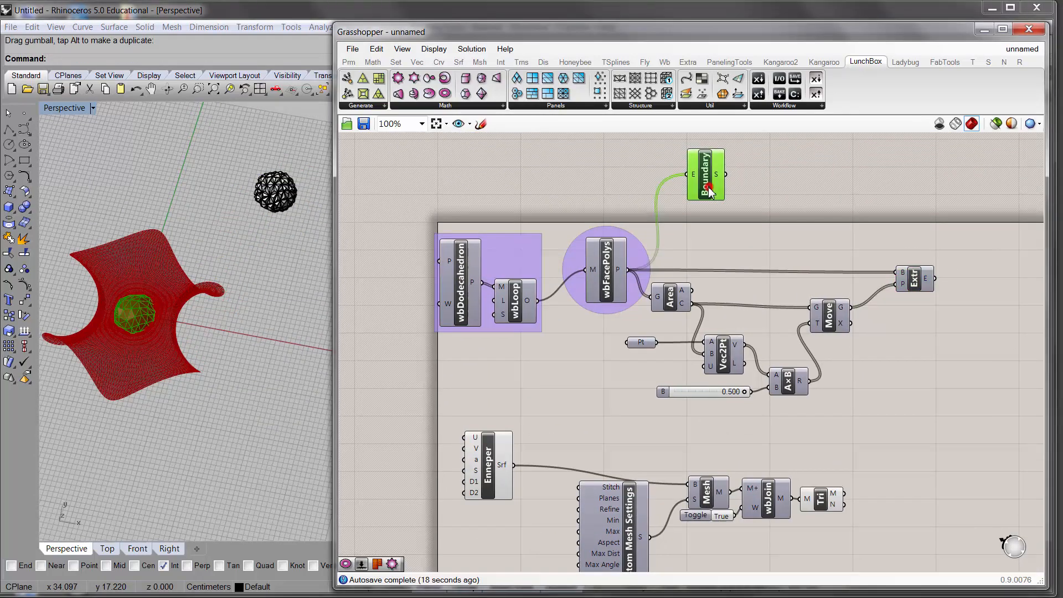
key("ctrl+q")
left_click(745, 242)
Examine the triangulated Enneper mesh up close in the Rhino viewport with Tri highlighted
right_click_drag(671, 439, 744, 308)
right_click_drag(110, 372, 203, 368, "shift")
scroll(217, 320, "up", 8)
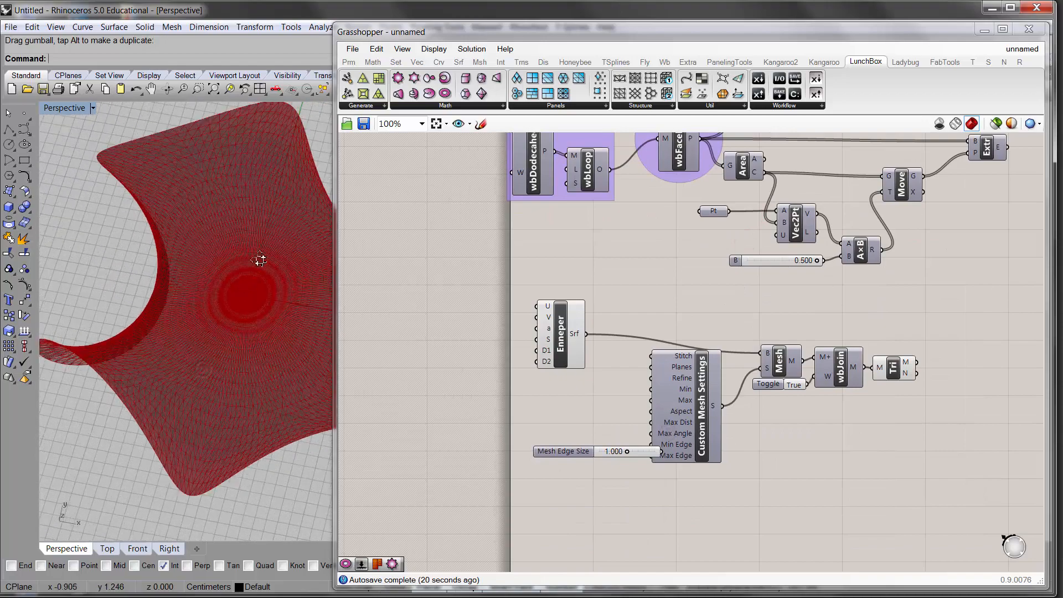
right_click_drag(261, 261, 244, 282)
left_click(887, 371)
right_click_drag(192, 321, 193, 372)
scroll(194, 372, "up", 5)
scroll(227, 306, "down", 3)
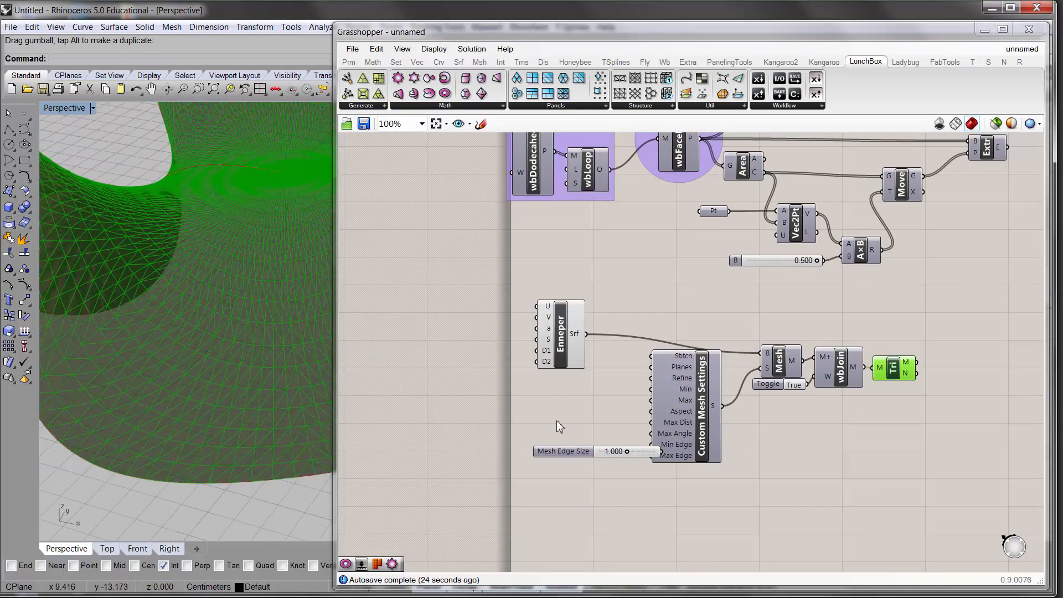
Move the Mesh Edge Size slider left, clear of Custom Mesh Settings, and set it to 2.000
left_click(576, 452)
left_click_drag(576, 451, 537, 456)
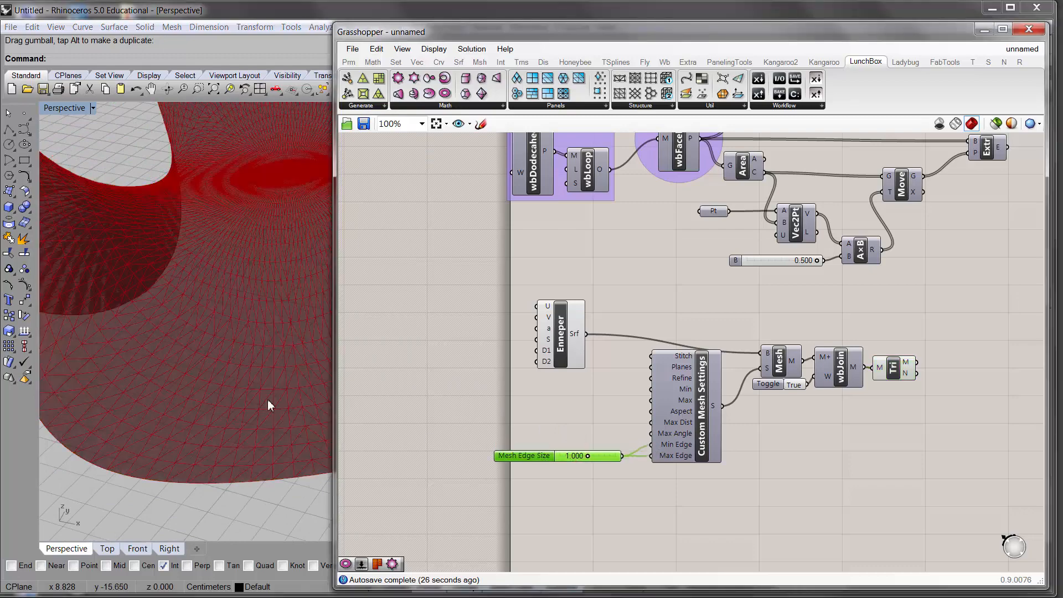
left_click(891, 365)
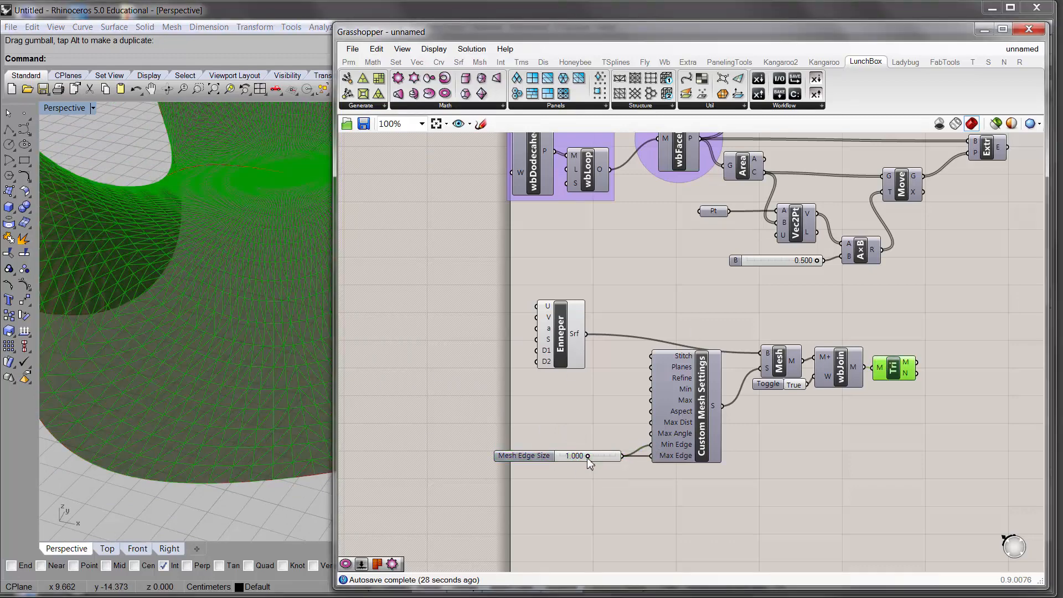
left_click_drag(588, 460, 640, 459)
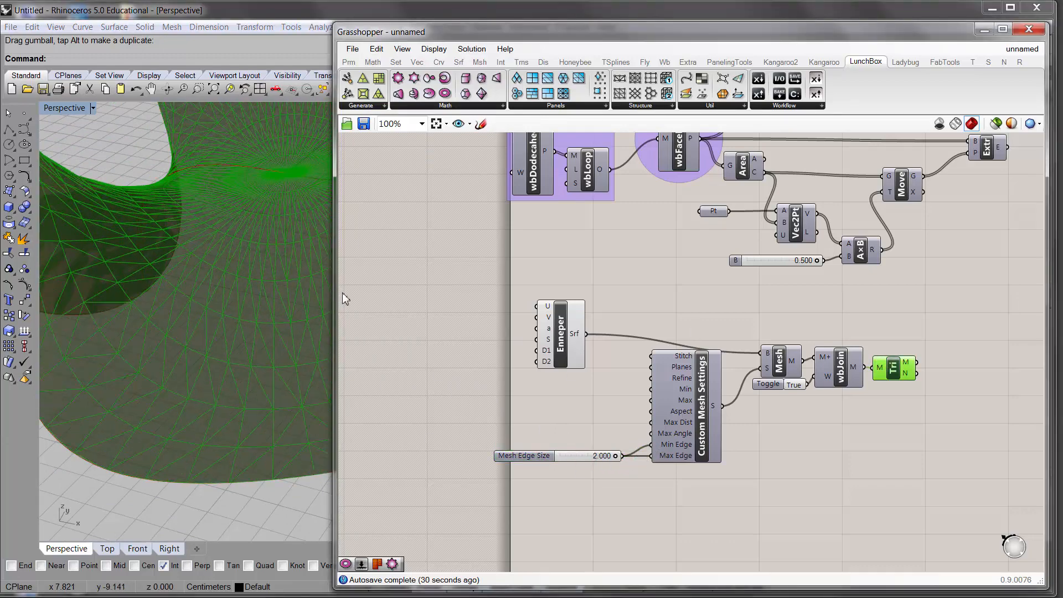
Narrow the Grasshopper window to expose more of the Rhino viewport and show the whole Enneper mesh
left_click_drag(337, 292, 512, 293)
scroll(348, 283, "down", 8)
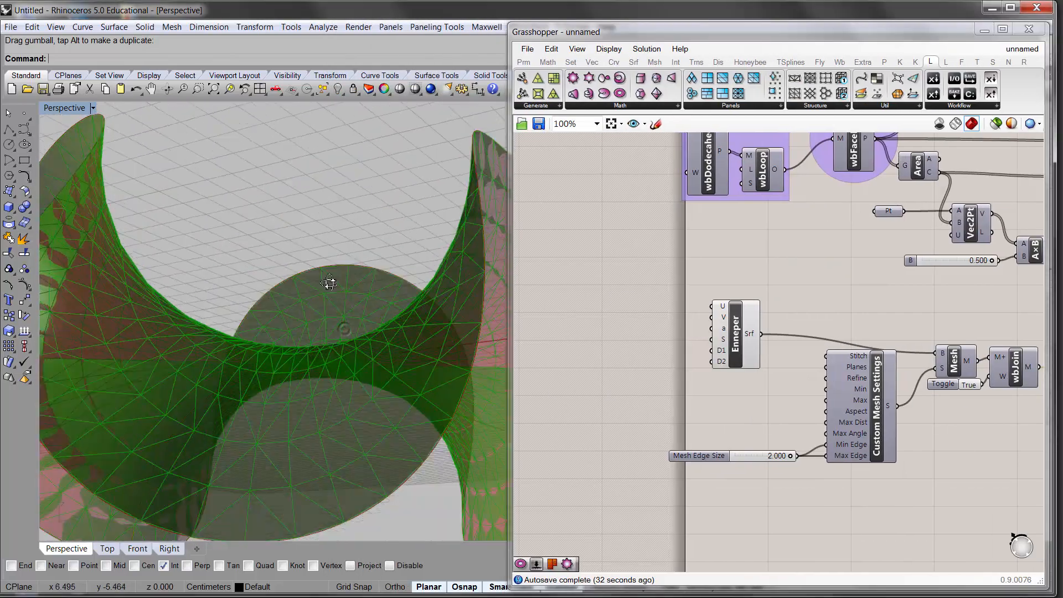
right_click_drag(322, 303, 394, 281)
Turn off the preview of the Enneper component so only the mesh is displayed
right_click_drag(713, 335, 582, 312)
left_click(597, 319)
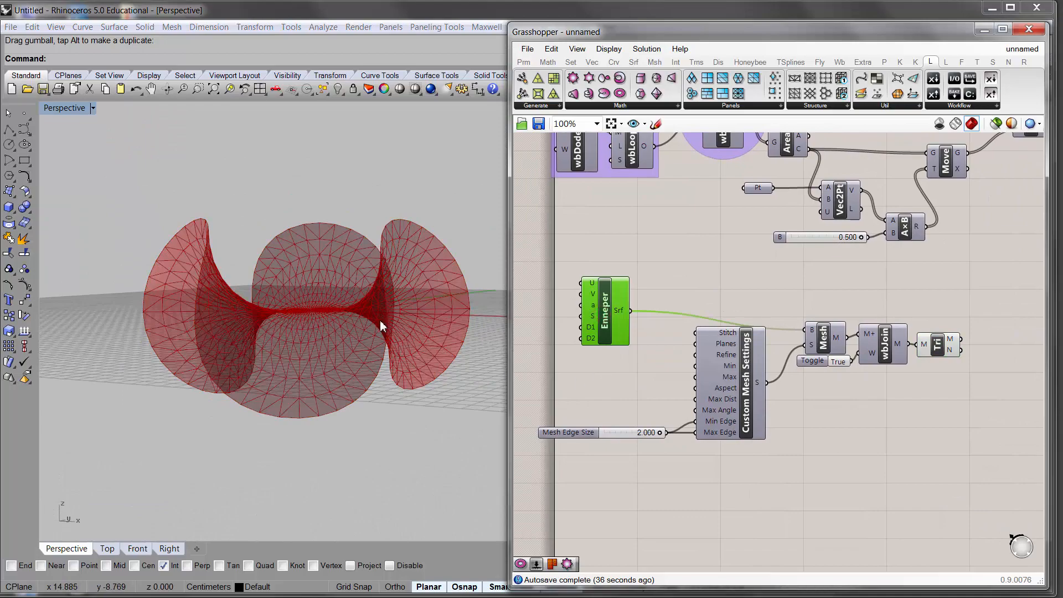
right_click_drag(380, 320, 365, 389)
Adjust the position of the Tri component so it sits close beside wbJoin
right_click_drag(707, 381, 665, 376)
right_click_drag(843, 337, 781, 382)
left_click(844, 382)
left_click(854, 354)
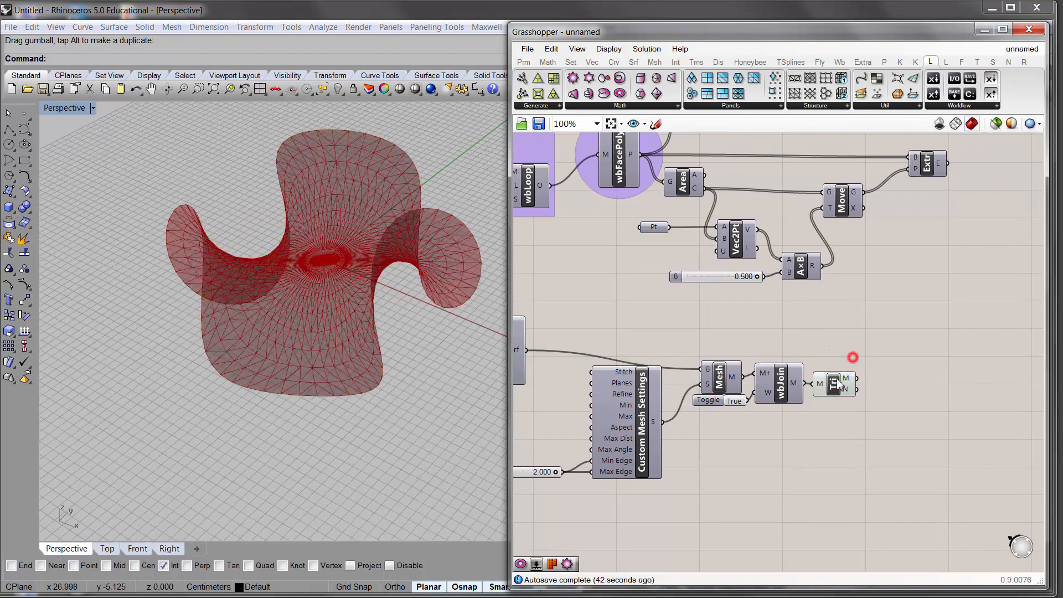
left_click_drag(833, 381, 845, 383)
left_click(845, 351)
right_click_drag(846, 348, 812, 384)
right_click_drag(829, 400, 813, 356)
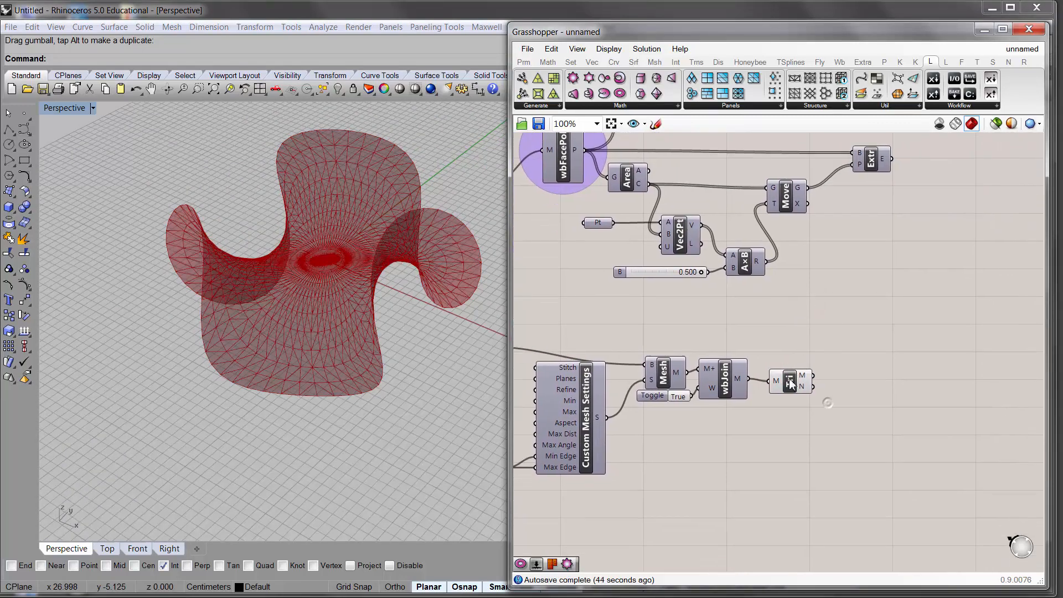
left_click(780, 381)
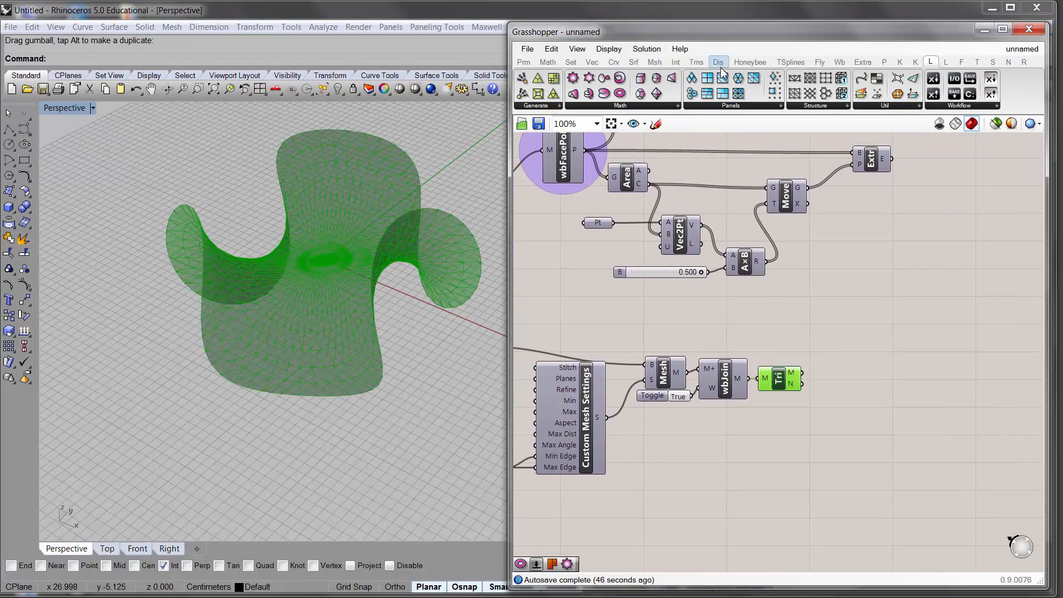
Add Weaverbird's Face Polylines component beside Tri and connect Tri's M output to its M input
left_click(839, 62)
left_click(657, 106)
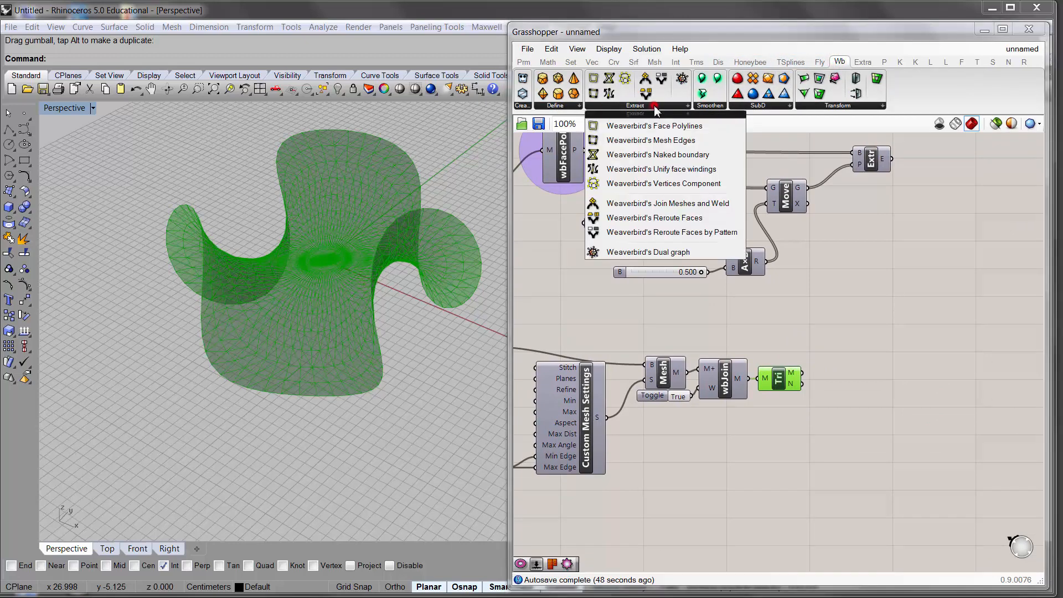
left_click(656, 126)
left_click(851, 368)
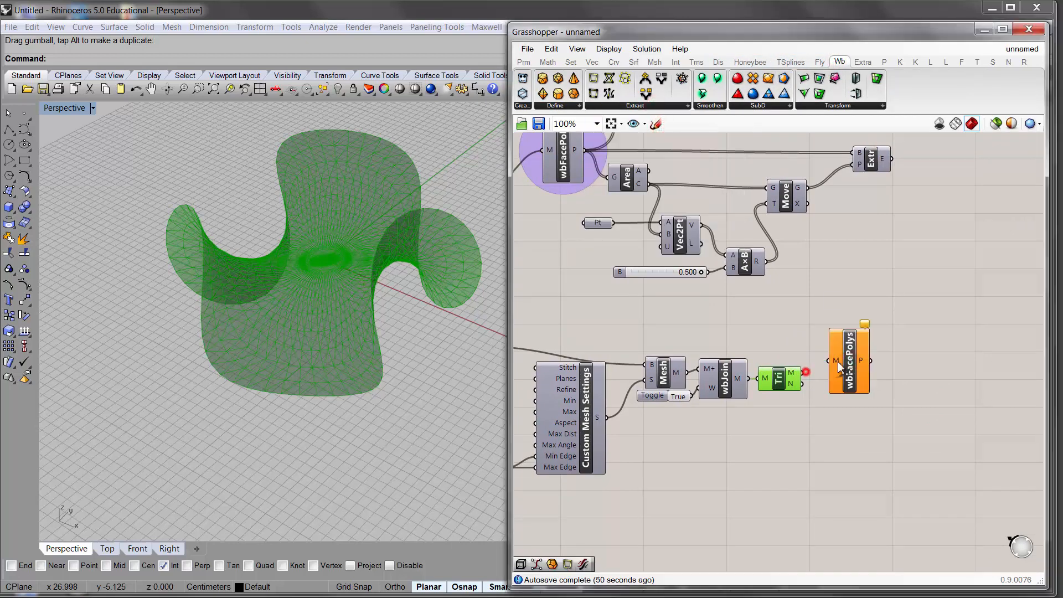
left_click_drag(837, 361, 822, 384)
Turn off the Tri preview and view the extracted face polylines in the Rhino viewport
left_click(778, 378)
key("ctrl+q")
right_click_drag(391, 301, 295, 268)
Raise the Mesh Edge Size slider's maximum to 3 and set its value to 3.000
right_click_drag(569, 397, 667, 359)
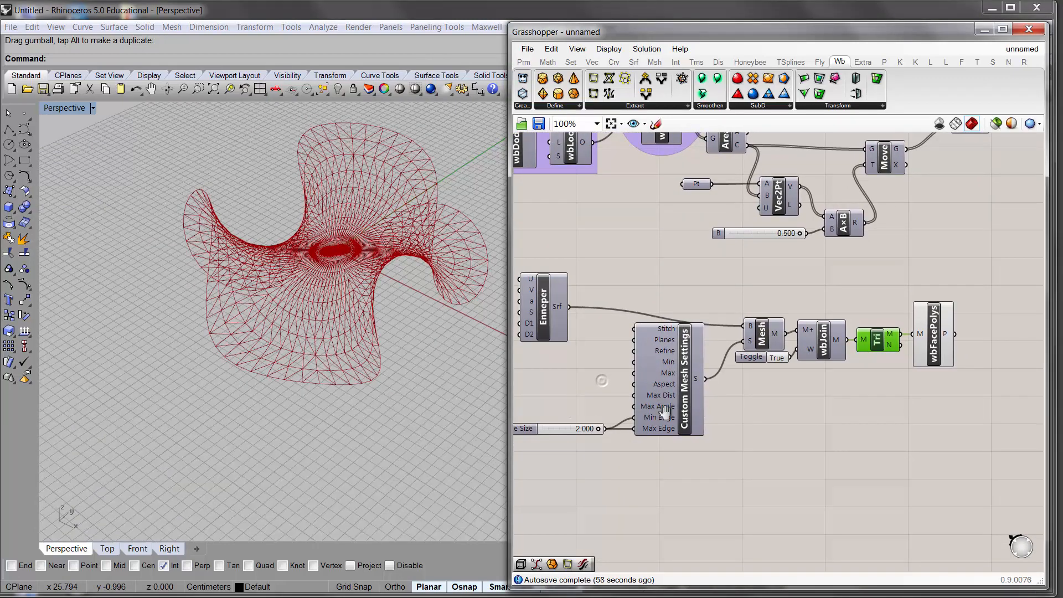
right_click_drag(665, 410, 795, 393)
left_click_drag(631, 412, 603, 406)
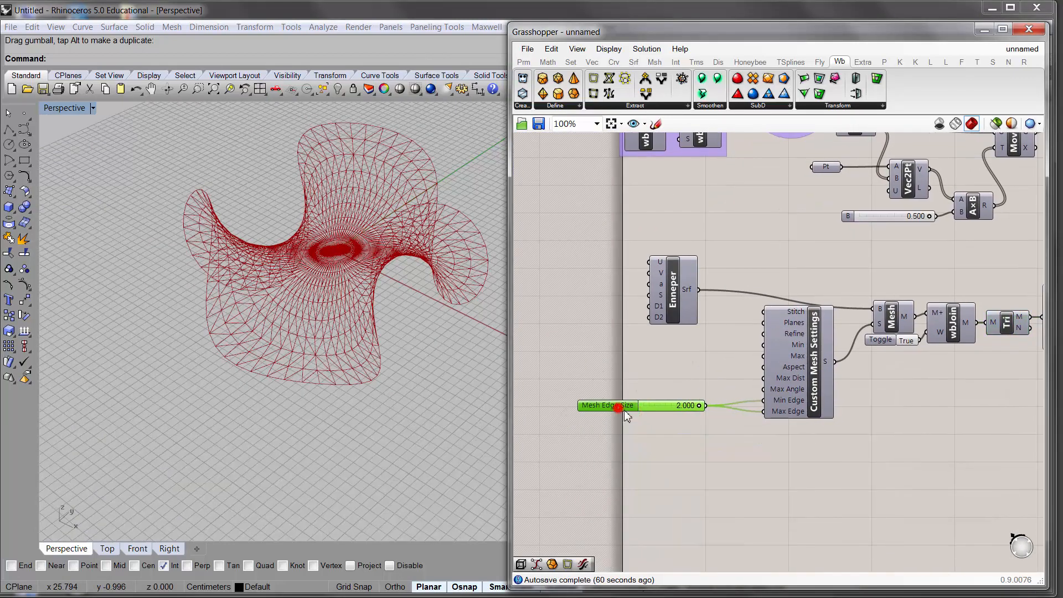
double_click(620, 408)
double_click(660, 443)
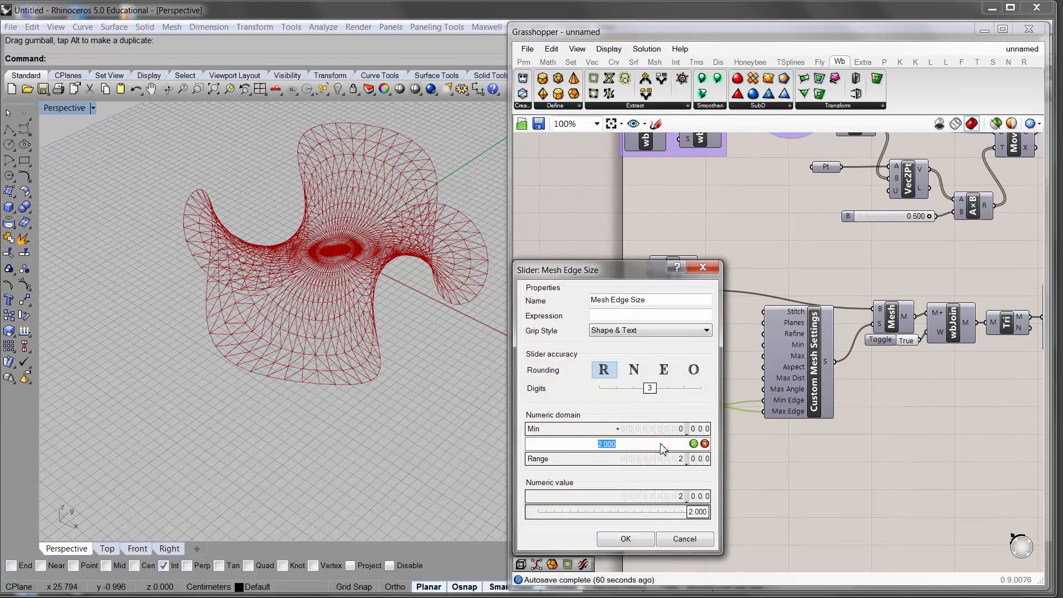
left_click(646, 540)
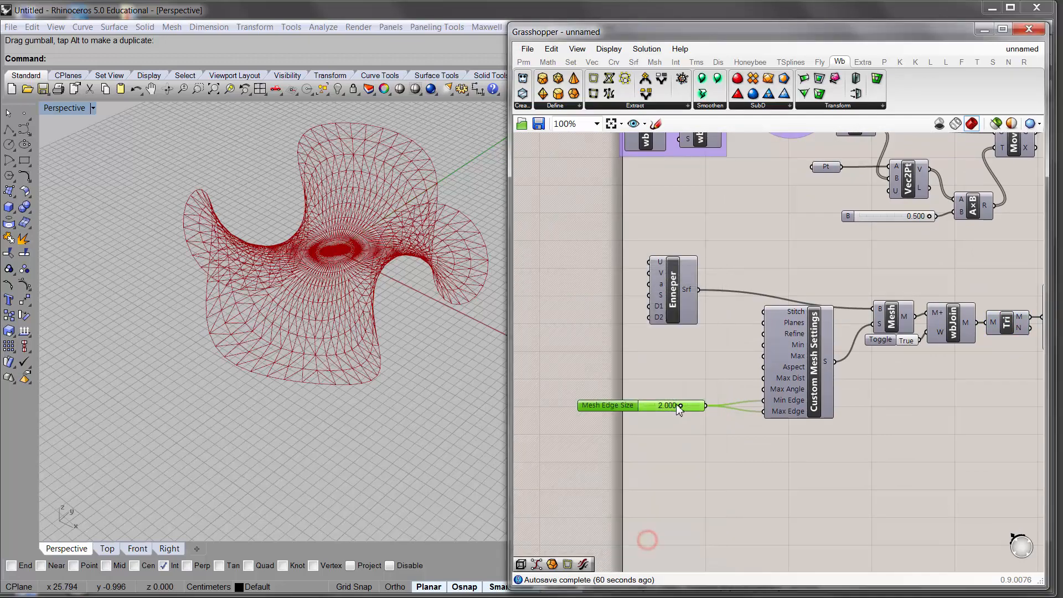
left_click_drag(680, 405, 746, 417)
right_click_drag(368, 332, 366, 302)
Review the component chain from the Enneper surface through Mesh, wbJoin and Tri to the Face Polylines component
right_click_drag(866, 296, 708, 327)
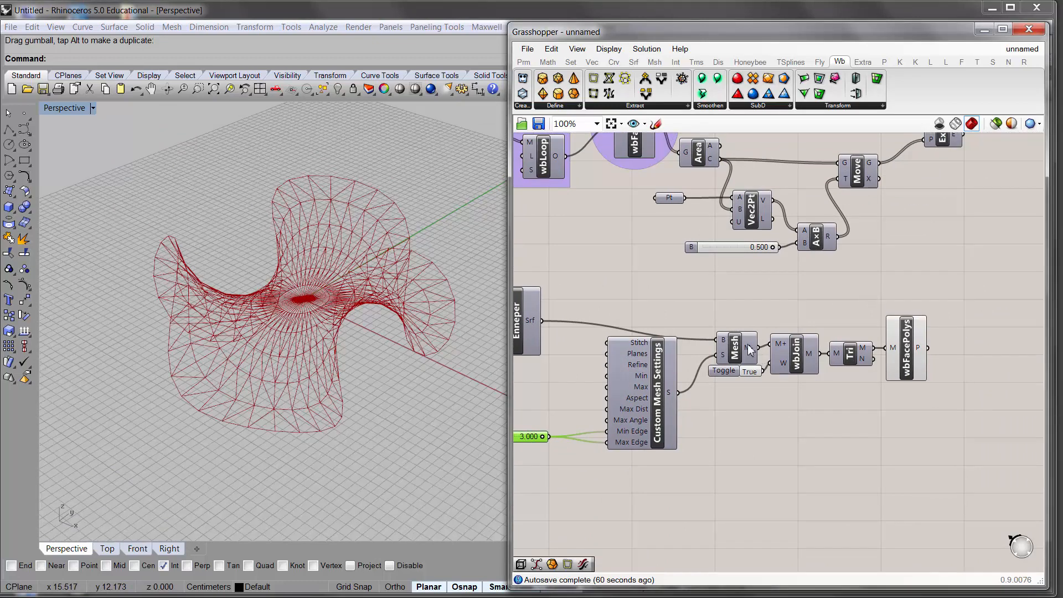
left_click_drag(746, 344, 741, 334)
right_click_drag(963, 369, 805, 379)
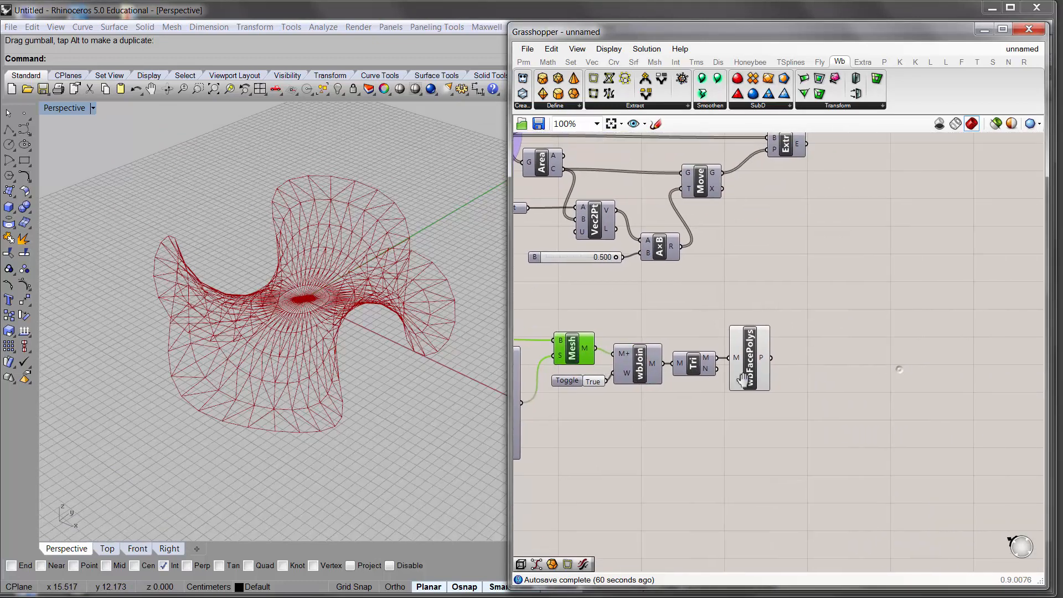
left_click(743, 370)
left_click_drag(754, 361, 755, 356)
right_click_drag(739, 298, 928, 287)
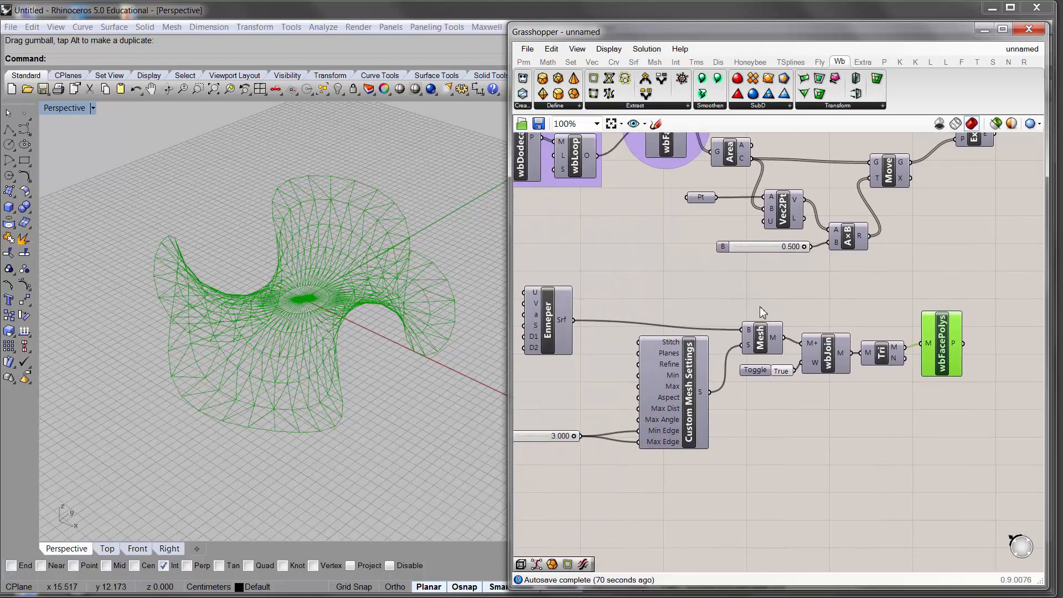
right_click_drag(741, 318, 759, 312)
right_click_drag(589, 328, 571, 340)
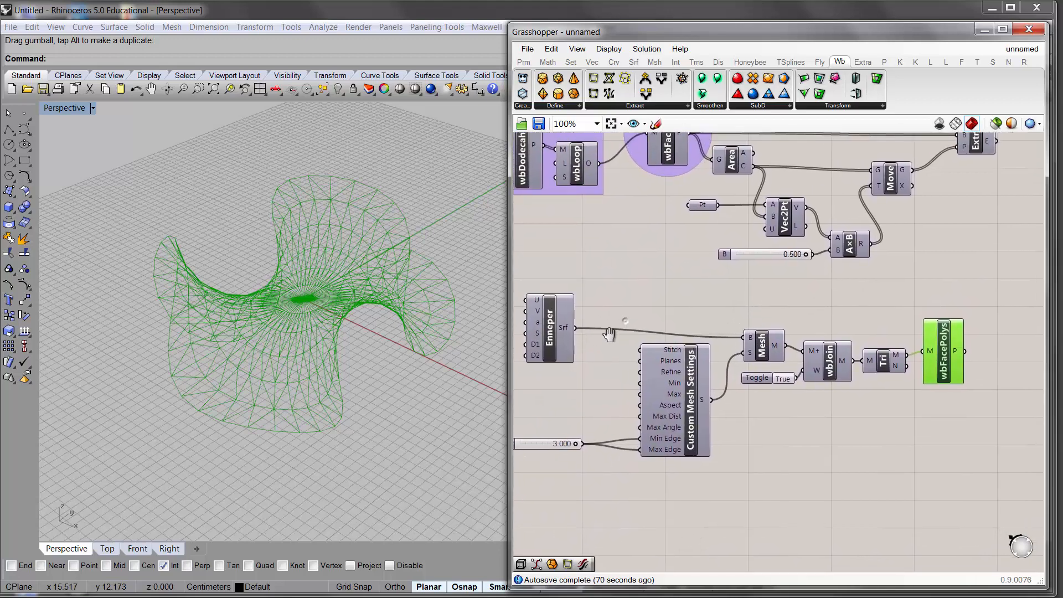
left_click_drag(565, 347, 559, 339)
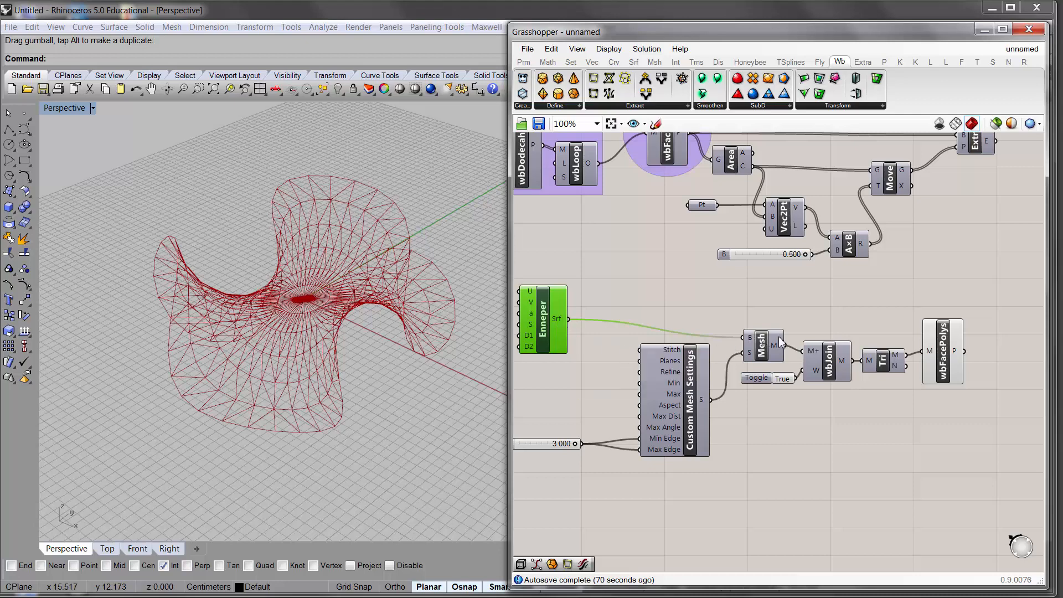
left_click(819, 362)
right_click_drag(797, 363, 703, 377)
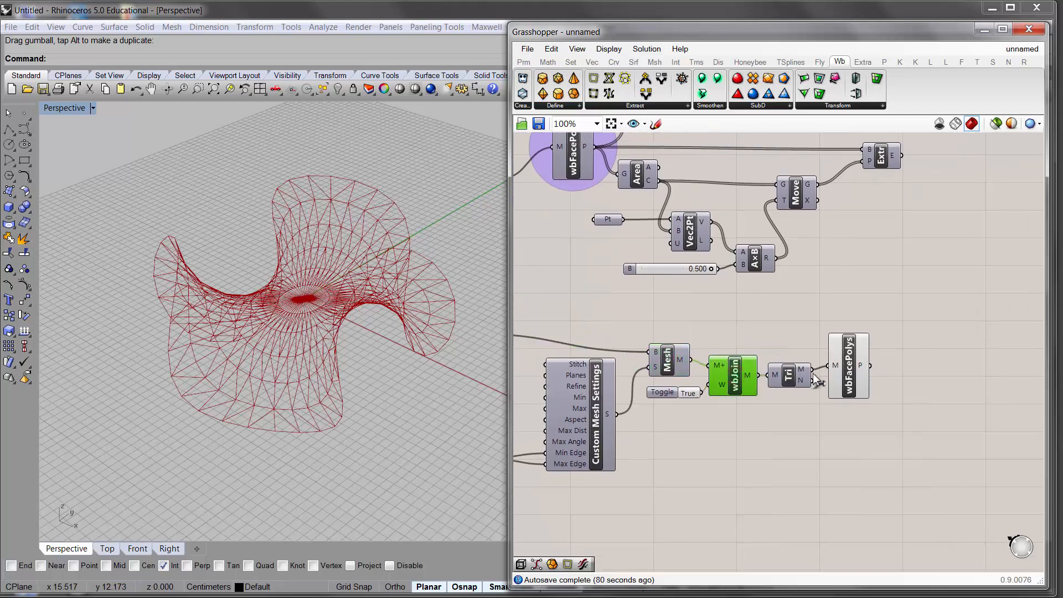
right_click_drag(817, 381, 808, 379)
left_click(858, 378)
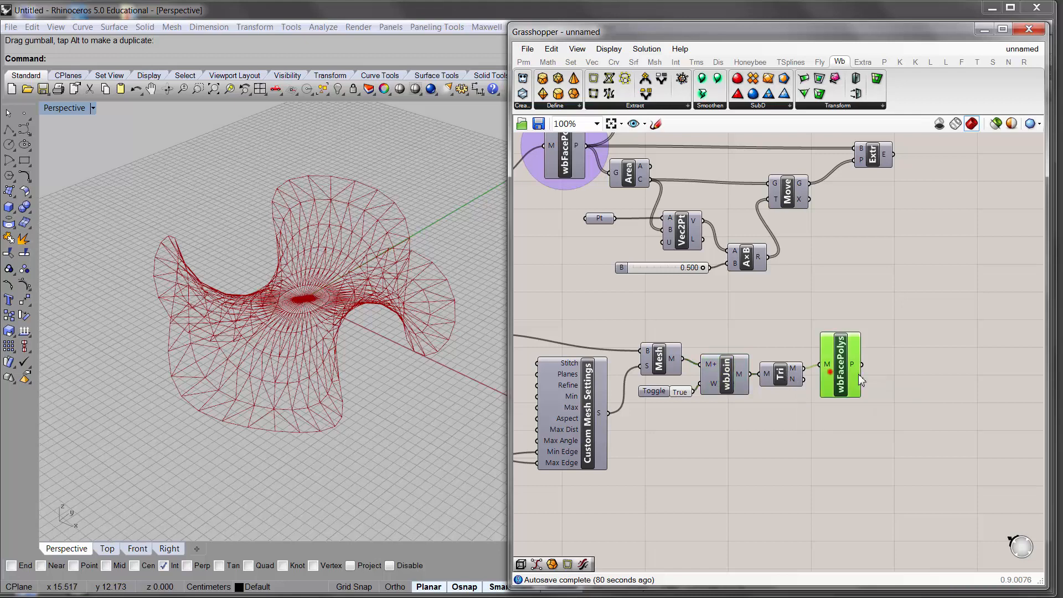
Replace the Tri component with Weaverbird's Catmull-Clark Subdivision, connecting wbJoin's M output to its M input and its O output to Face Polylines
left_click_drag(859, 379, 909, 386)
left_click_drag(780, 374, 804, 332)
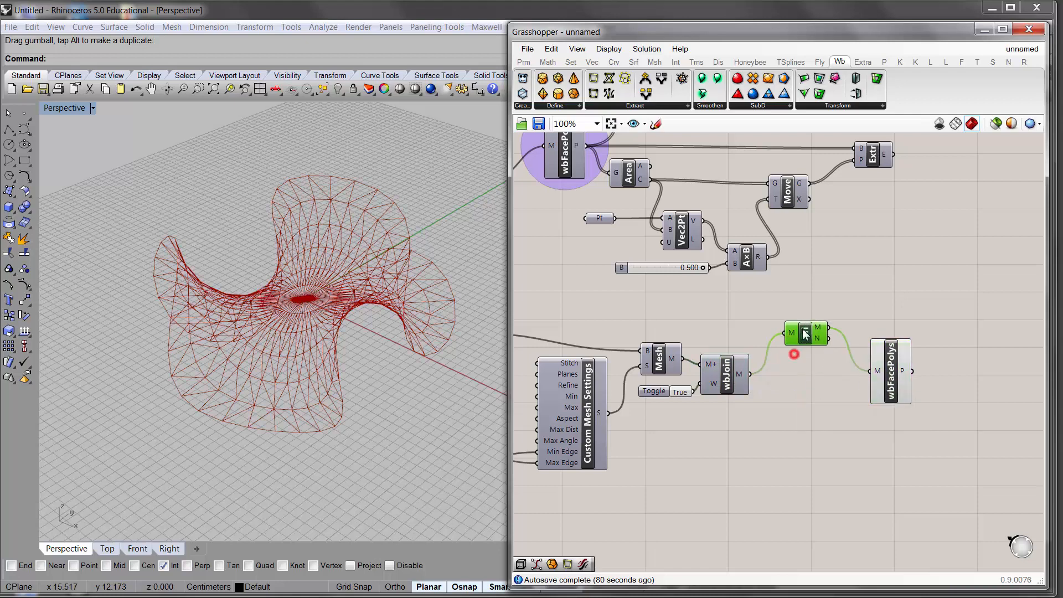
left_click(789, 106)
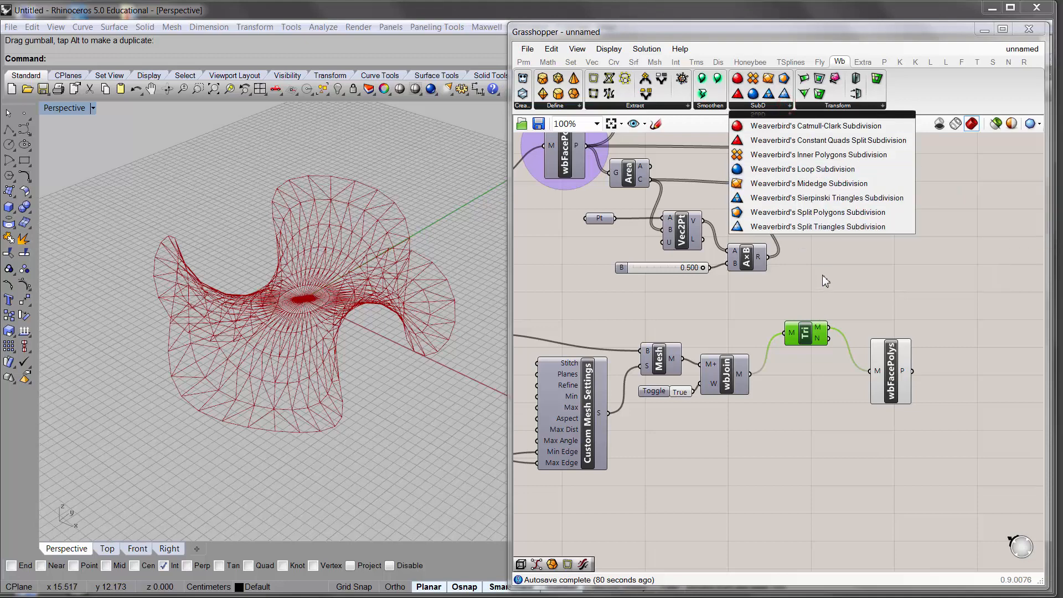
left_click_drag(813, 126, 874, 371)
left_click(806, 322)
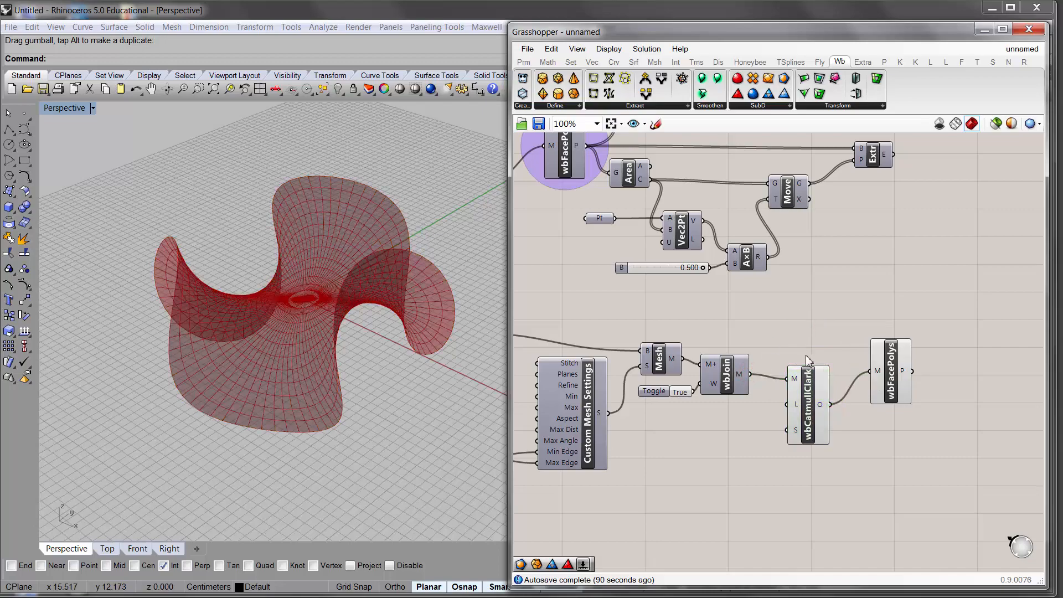
mouse_move(315, 351)
right_mouse_down()
mouse_move(275, 304)
mouse_move(347, 297)
mouse_move(332, 345)
right_mouse_up()
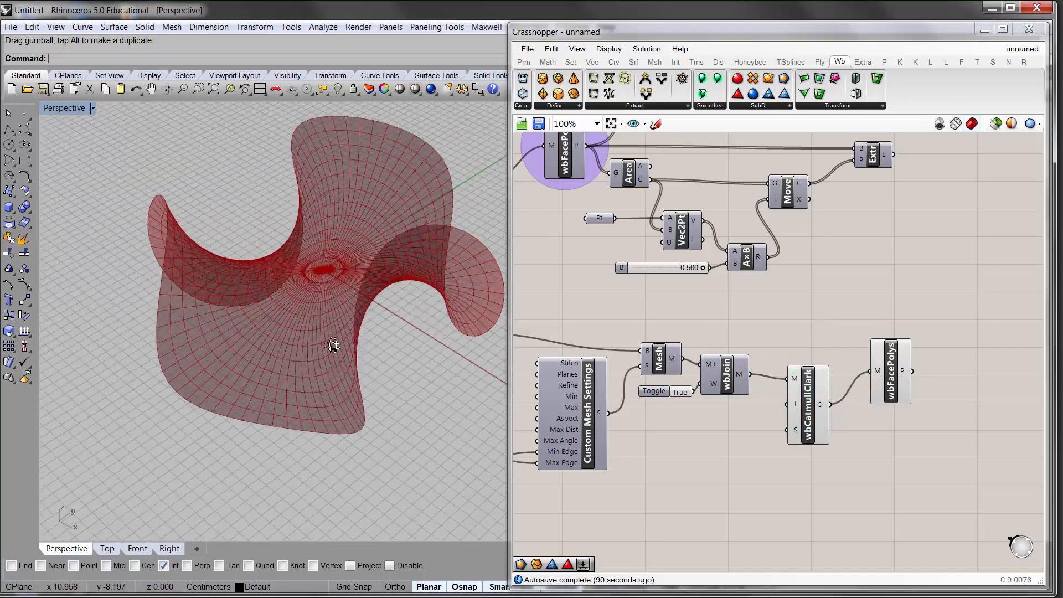
Place the Catmull-Clark component close beside wbJoin and the Face Polylines component close beside Catmull-Clark
left_click_drag(808, 403, 784, 398)
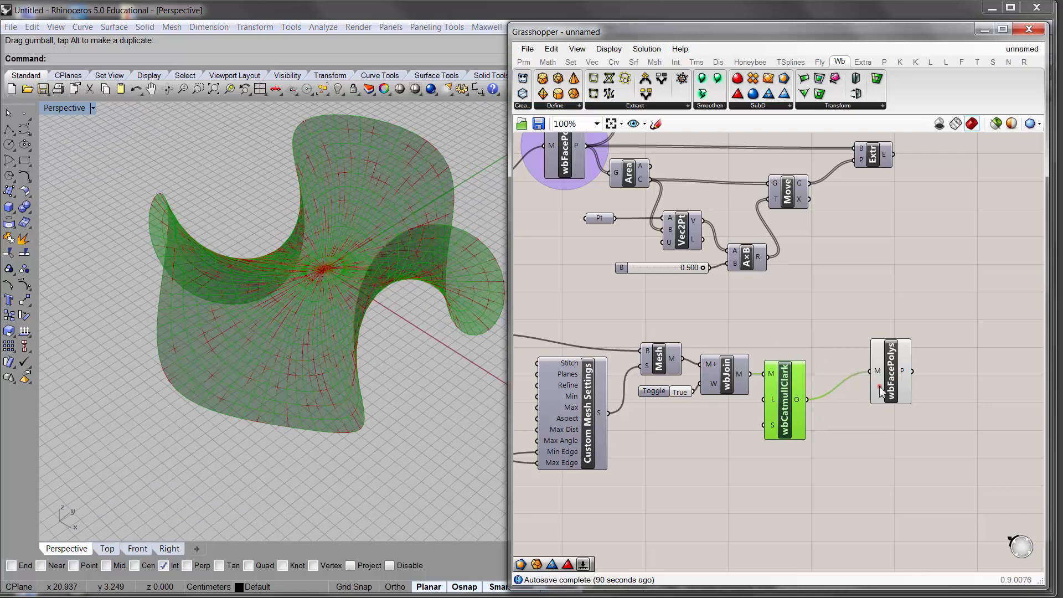
left_click_drag(881, 391, 836, 419)
left_click(892, 318)
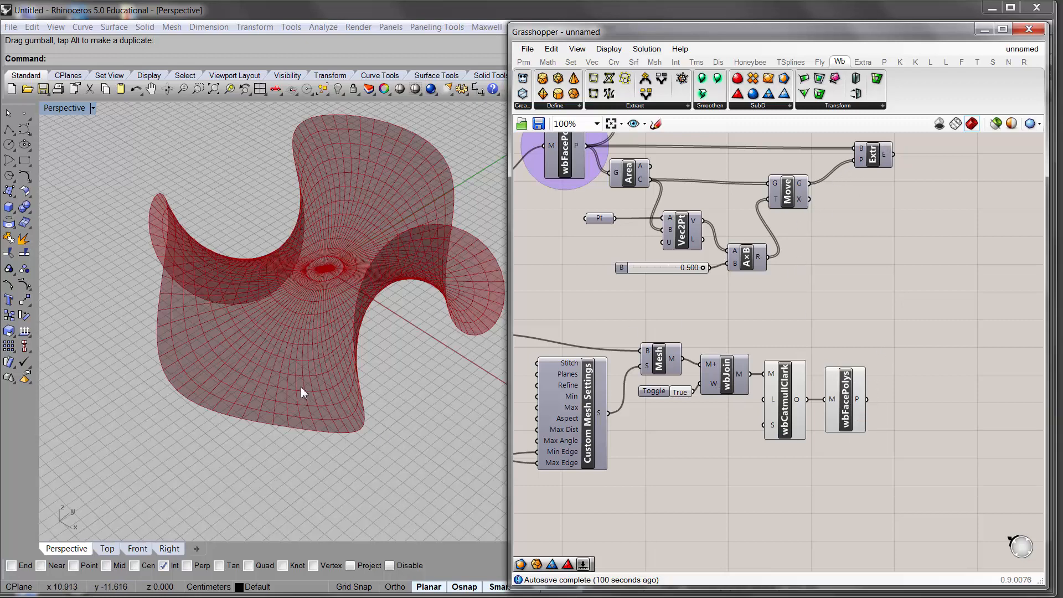
Space out the Enneper and Face Polylines components, and move the whole Enneper definition closer beneath the dodecahedron definition
right_click_drag(817, 401, 860, 362)
scroll(903, 364, "down", 2)
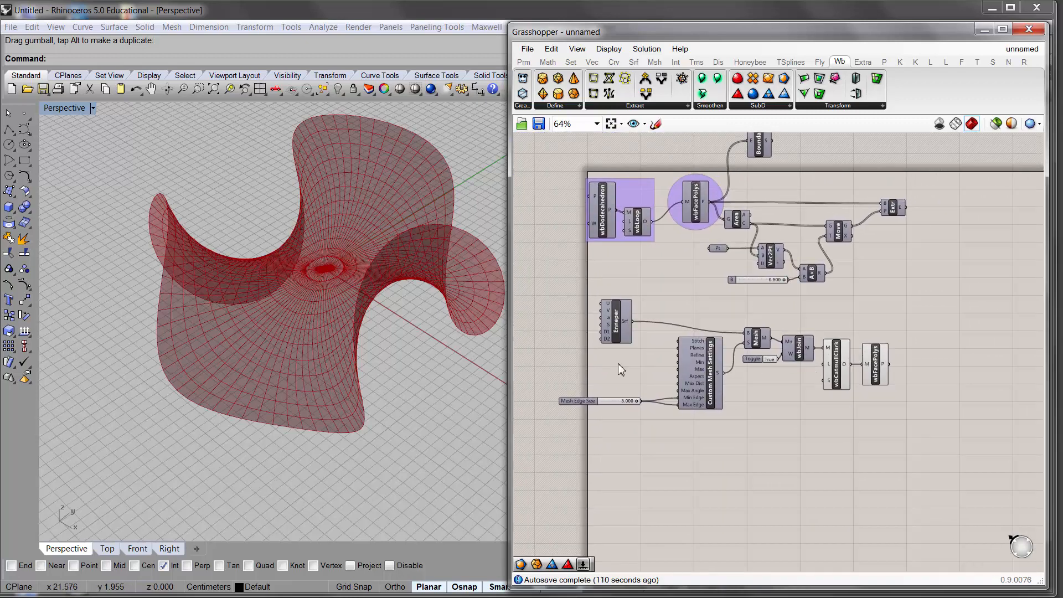
left_click(620, 328)
left_click_drag(775, 411, 714, 340)
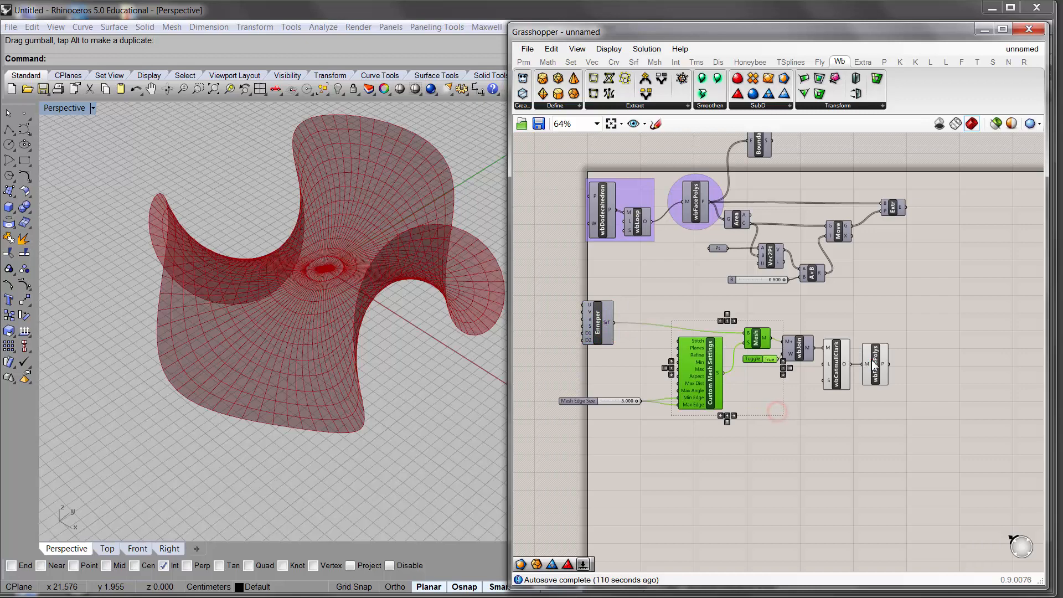
left_click_drag(873, 364, 881, 357)
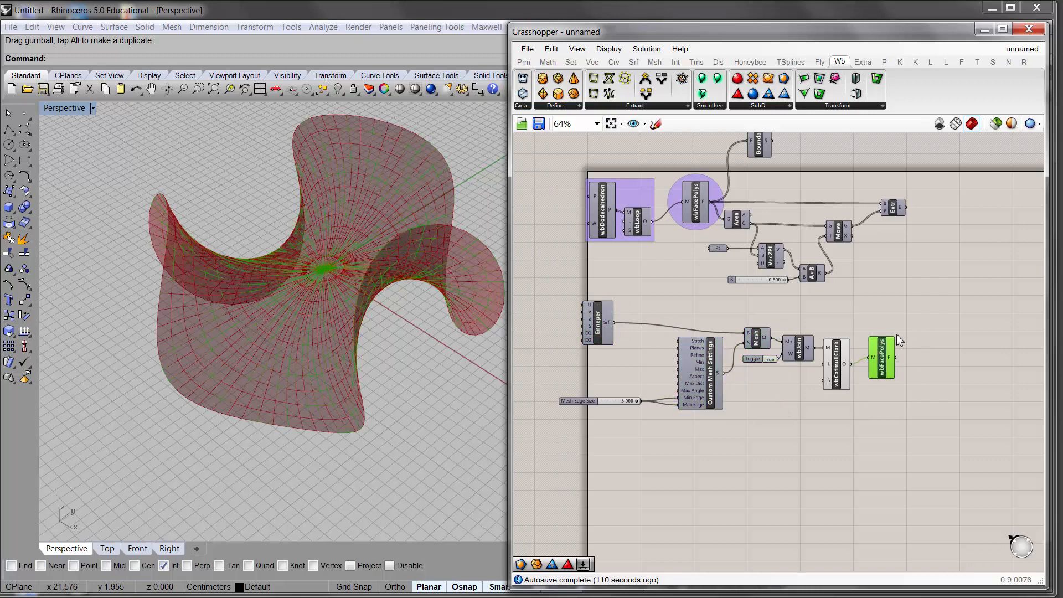
left_click_drag(918, 447, 551, 351)
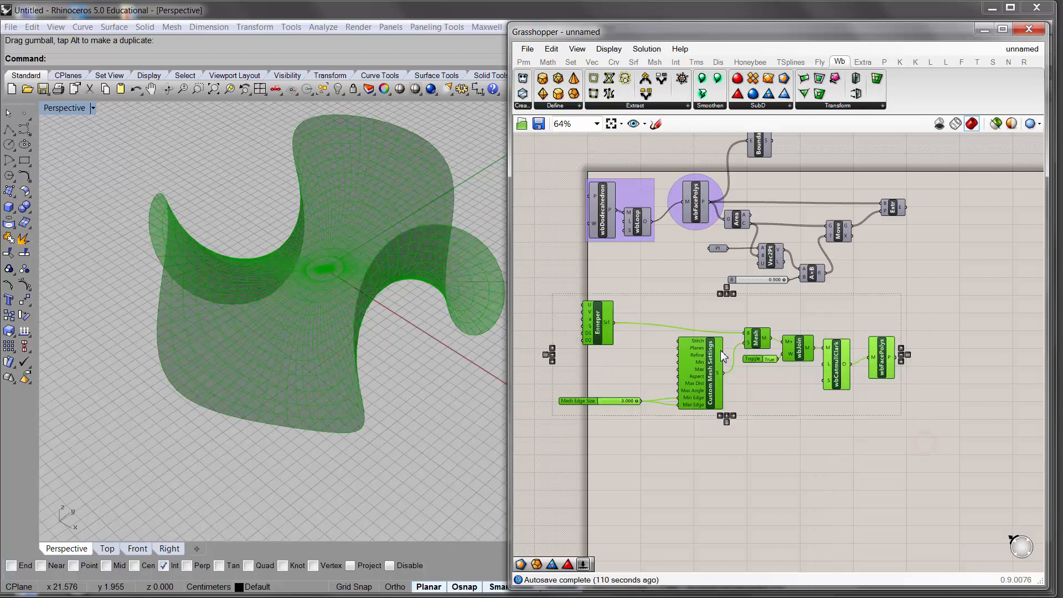
left_click_drag(701, 365, 751, 341)
left_click(802, 440)
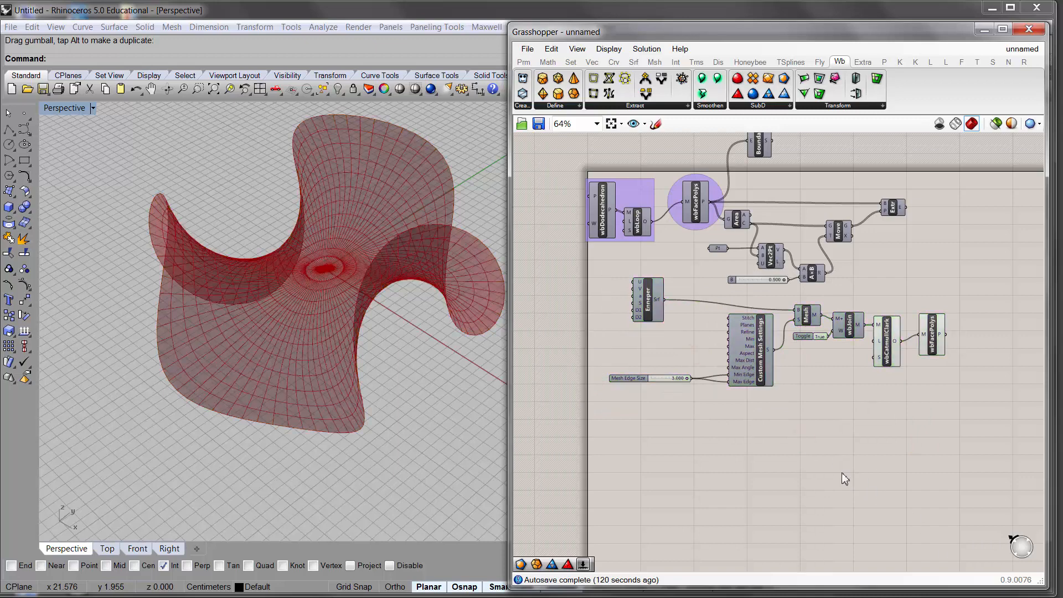
right_click_drag(841, 473, 842, 399)
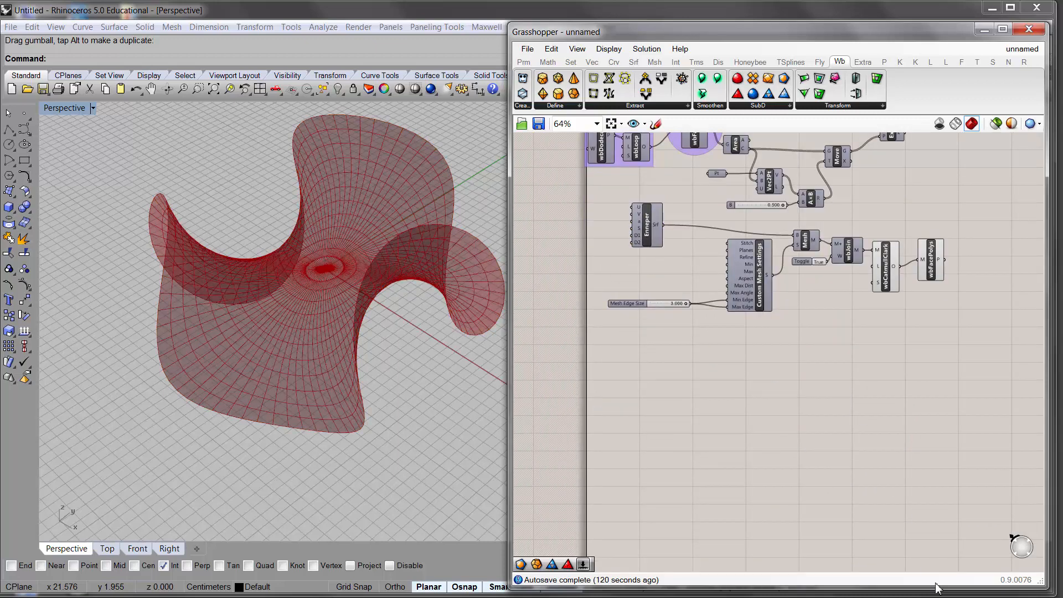
scroll(783, 351, "up", 2)
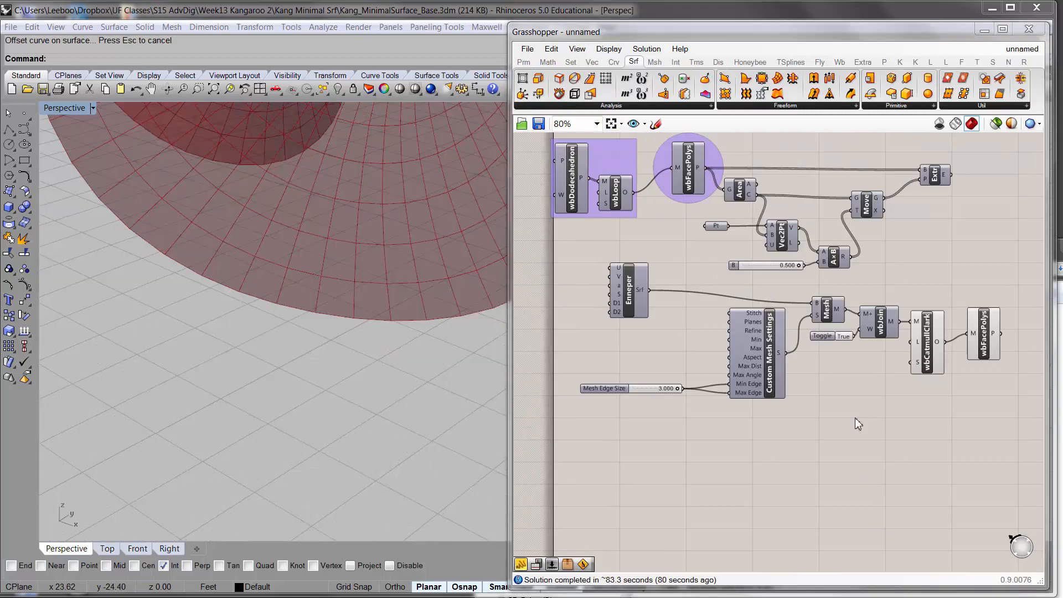
View the whole subdivided Enneper mesh in Rhino, and switch to the open Kang_MinimalSurface_3_FromPolysurface definition
left_click(854, 419)
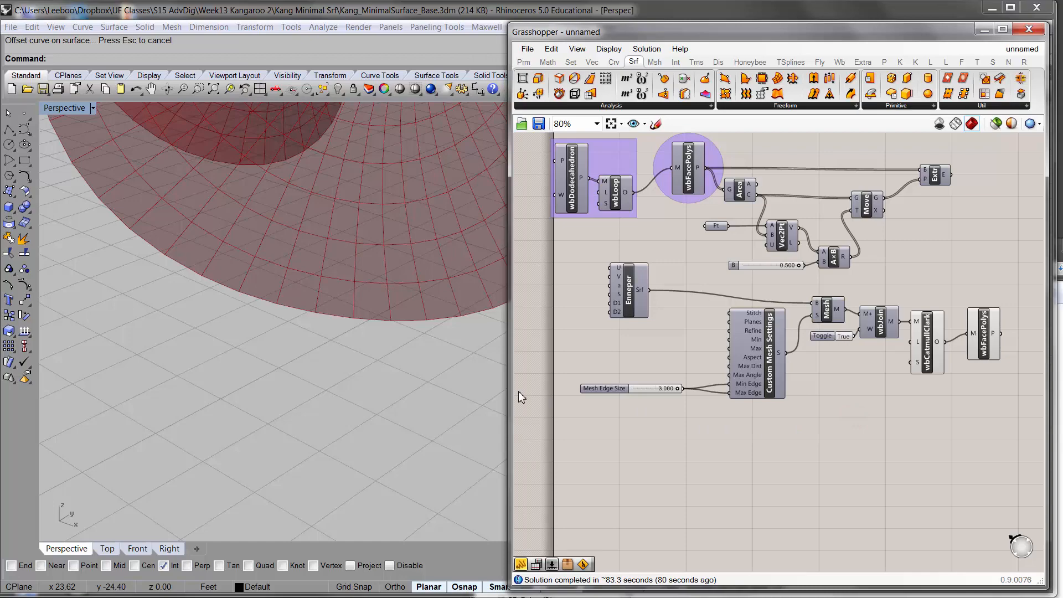
right_click_drag(318, 373, 264, 307, "shift")
scroll(294, 364, "down", 5)
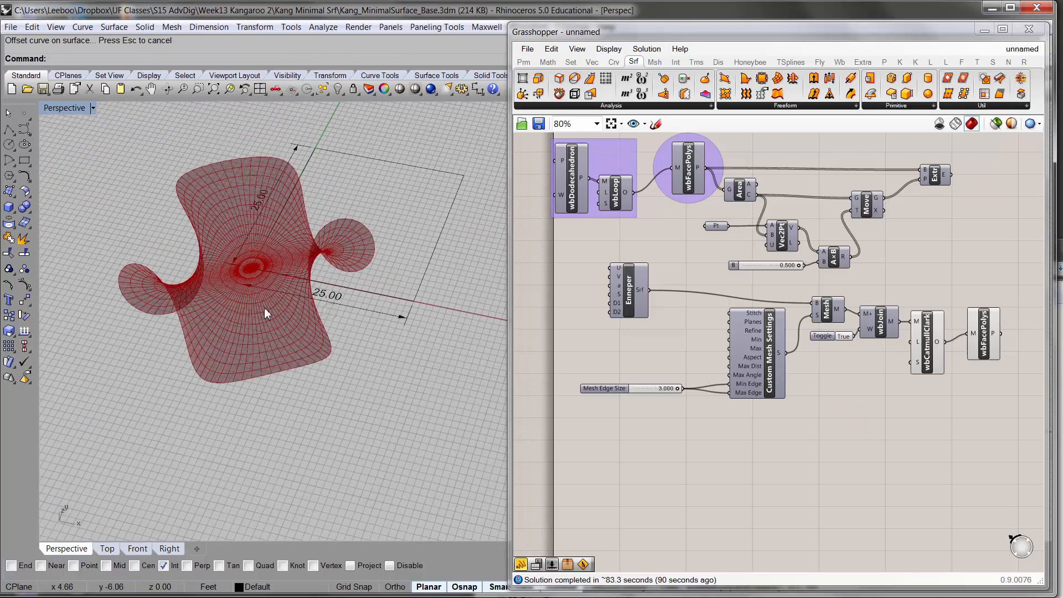
left_click(762, 464)
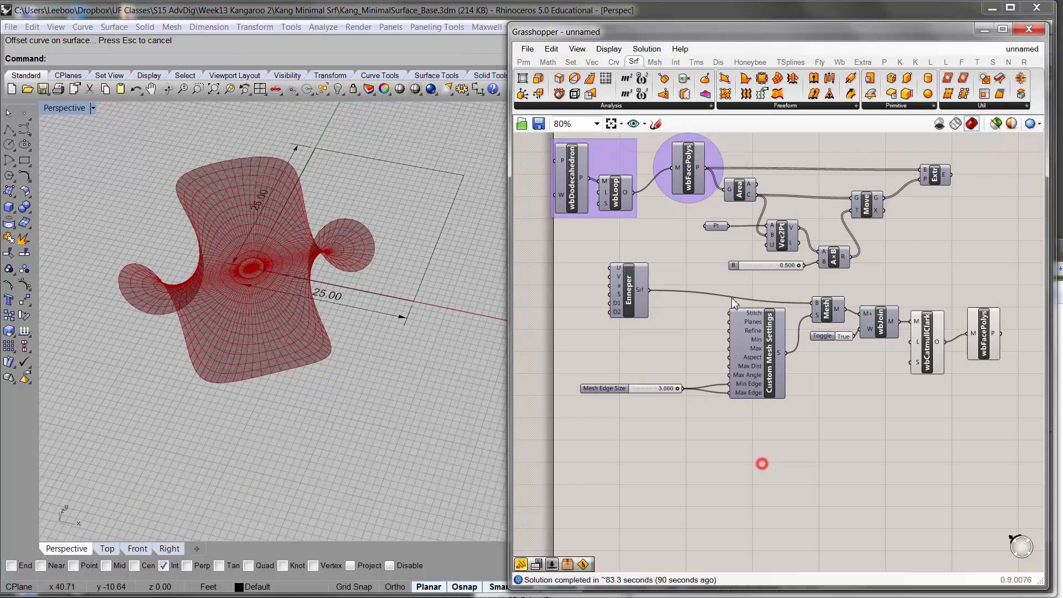
right_click_drag(732, 358, 719, 292)
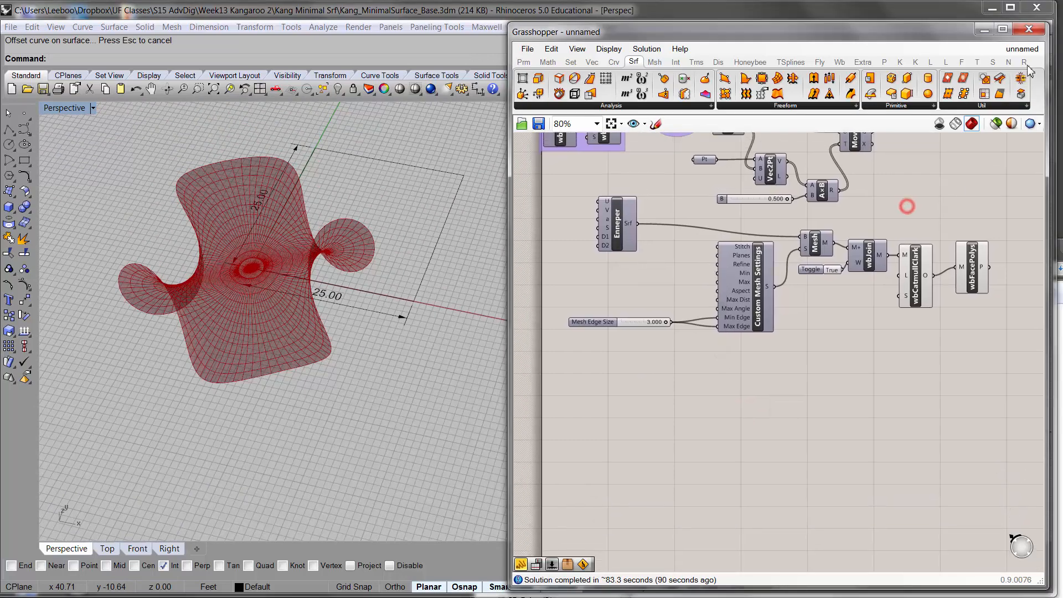
left_click(1021, 49)
left_click(1039, 148)
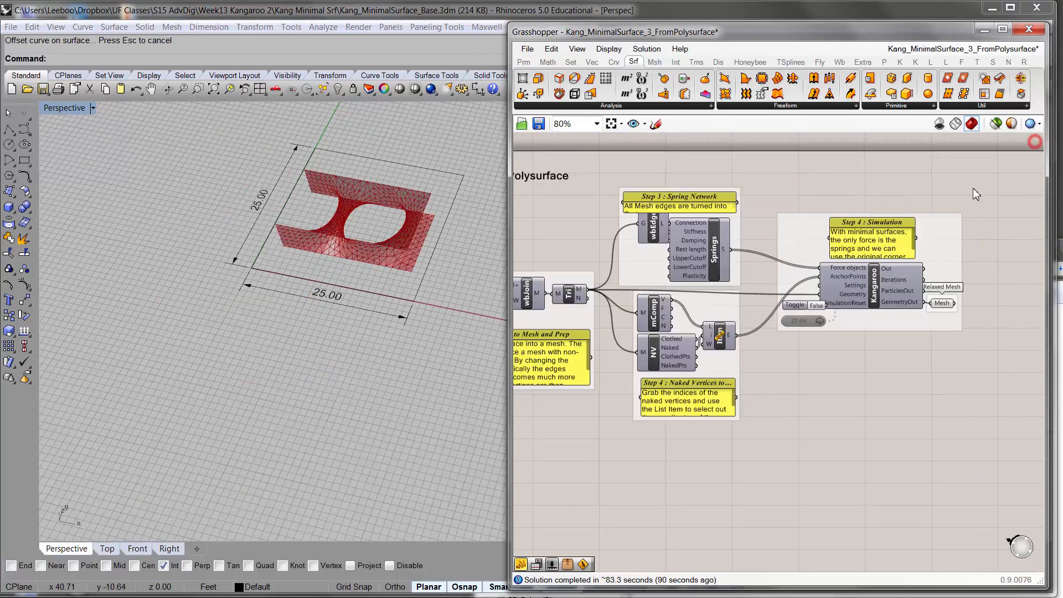
Review the minimal-surface definition from the Brep reference and mesh preparation through the spring network to the Kangaroo simulation
left_click(832, 409)
right_click_drag(643, 342, 940, 359)
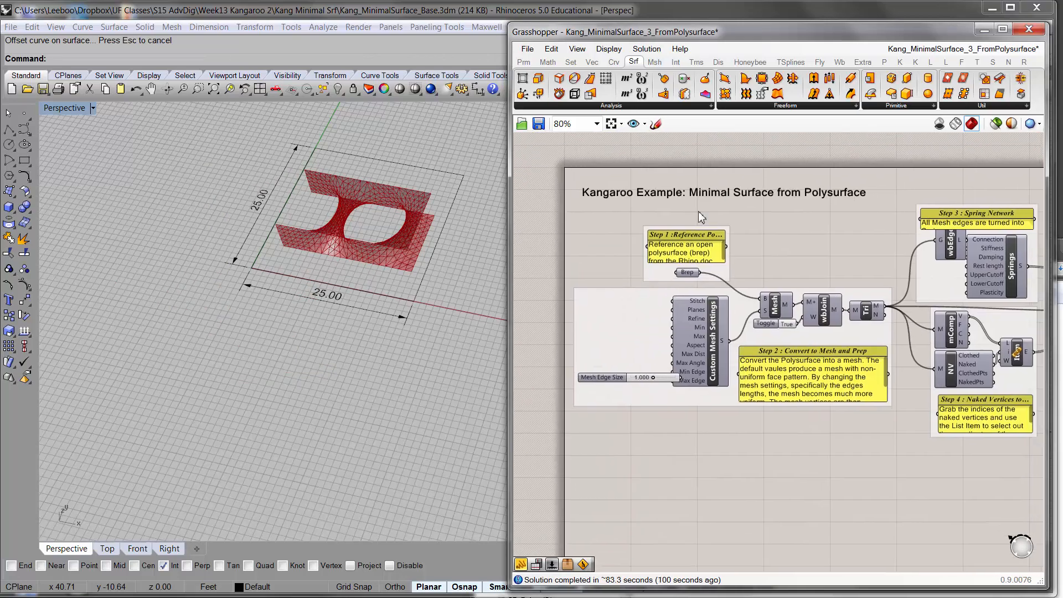
right_click_drag(699, 210, 683, 233)
scroll(684, 234, "up", 2)
right_click_drag(723, 264, 743, 220)
right_click_drag(301, 256, 306, 213)
right_click_drag(835, 369, 667, 367)
scroll(667, 367, "down", 1)
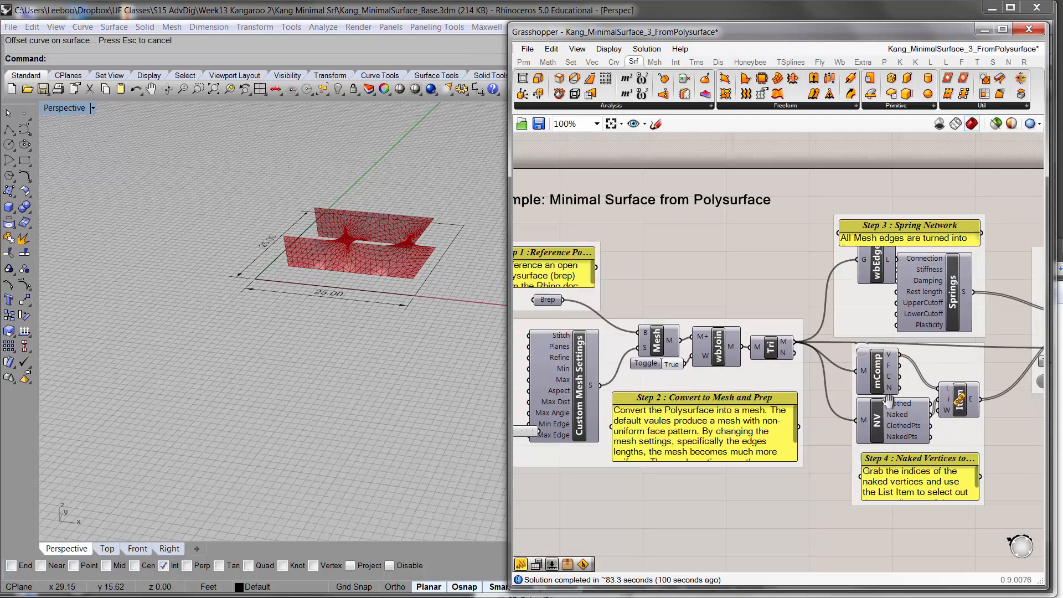
right_click_drag(960, 396, 801, 397)
Reset and rerun the Kangaroo simulation by setting its reset toggle to True and back to False, and toggle its 20 ms timer
double_click(925, 361)
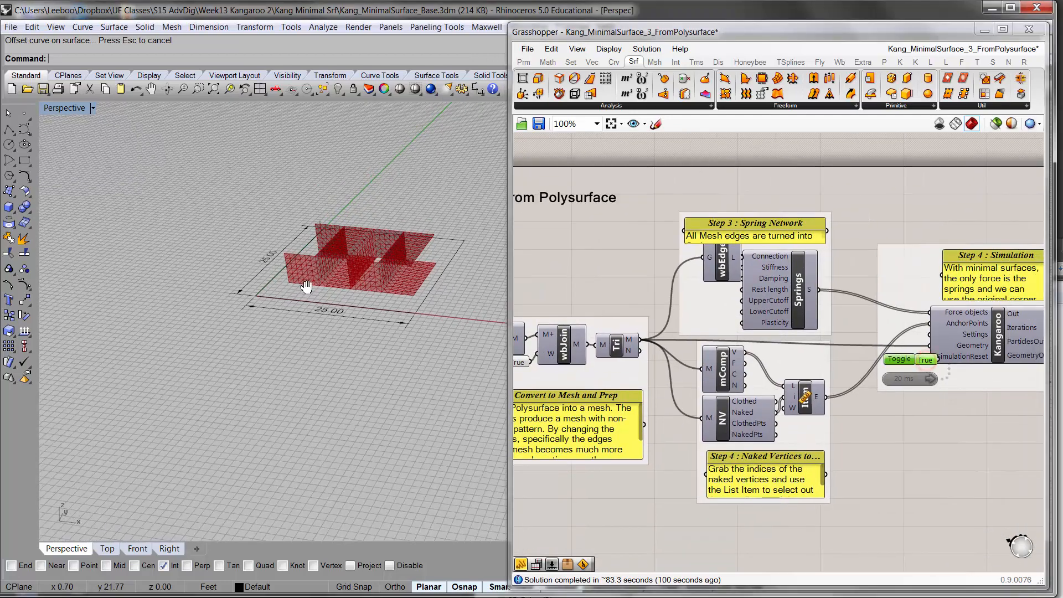
scroll(332, 299, "up", 5)
double_click(921, 360)
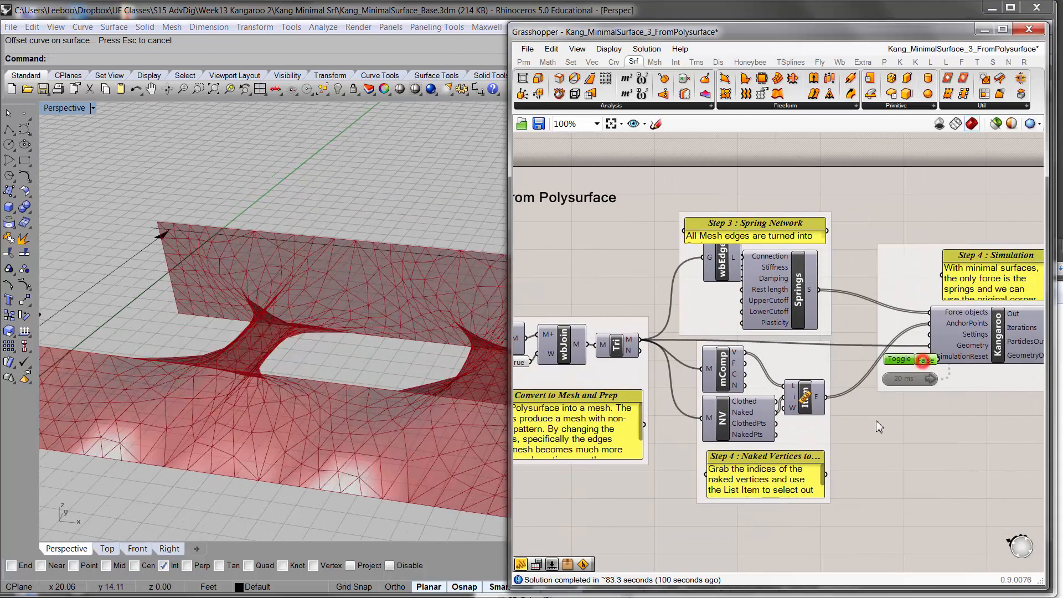
double_click(909, 381)
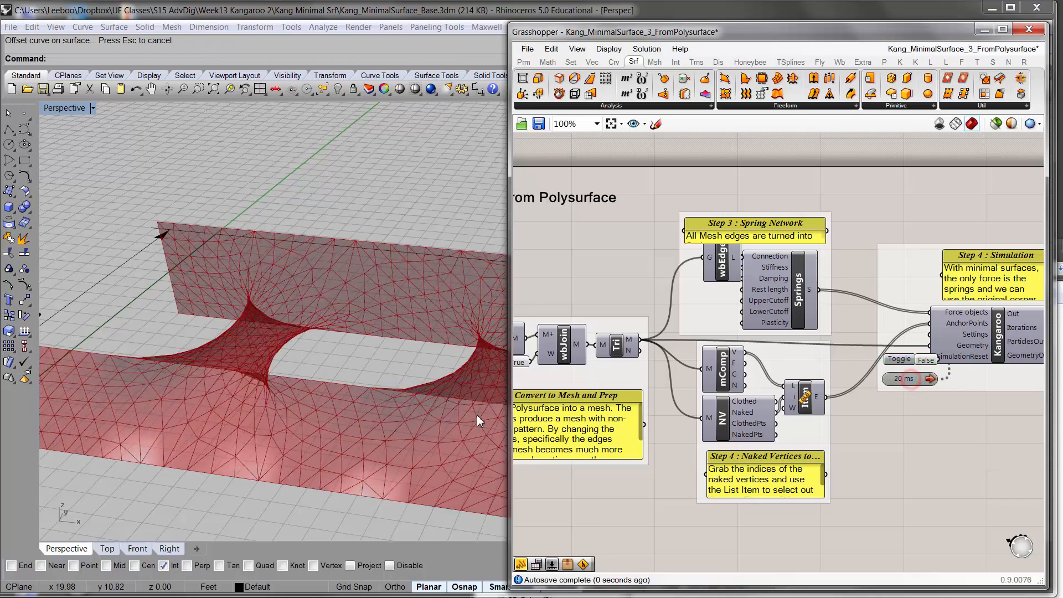
right_click_drag(393, 376, 367, 337)
scroll(363, 354, "down", 4)
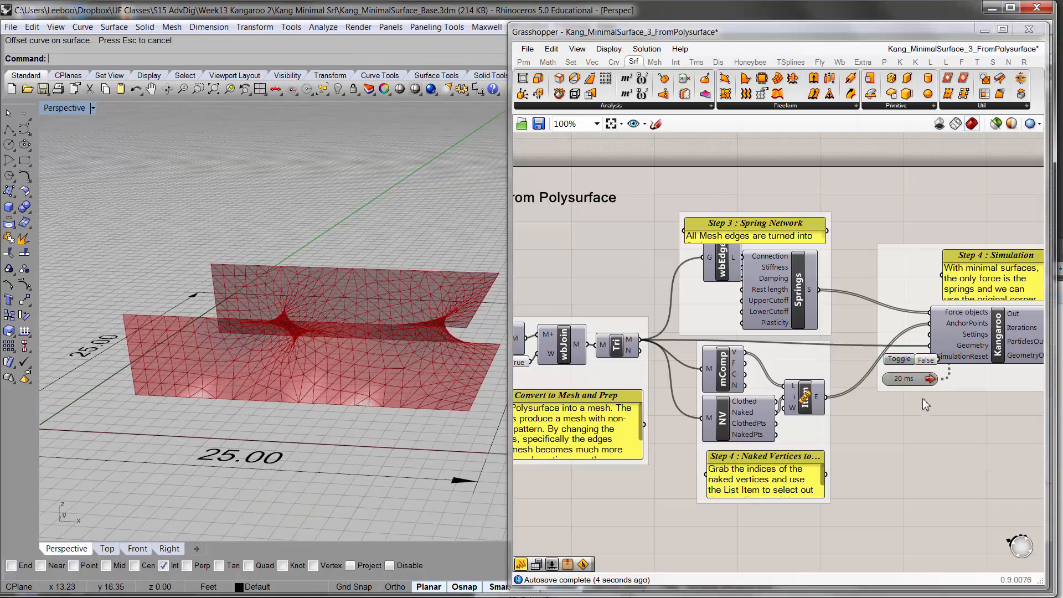
Stop the Kangaroo simulation timer and bake the Relaxed Mesh into Rhino with the default attributes
double_click(913, 380)
right_click_drag(1030, 426, 838, 408)
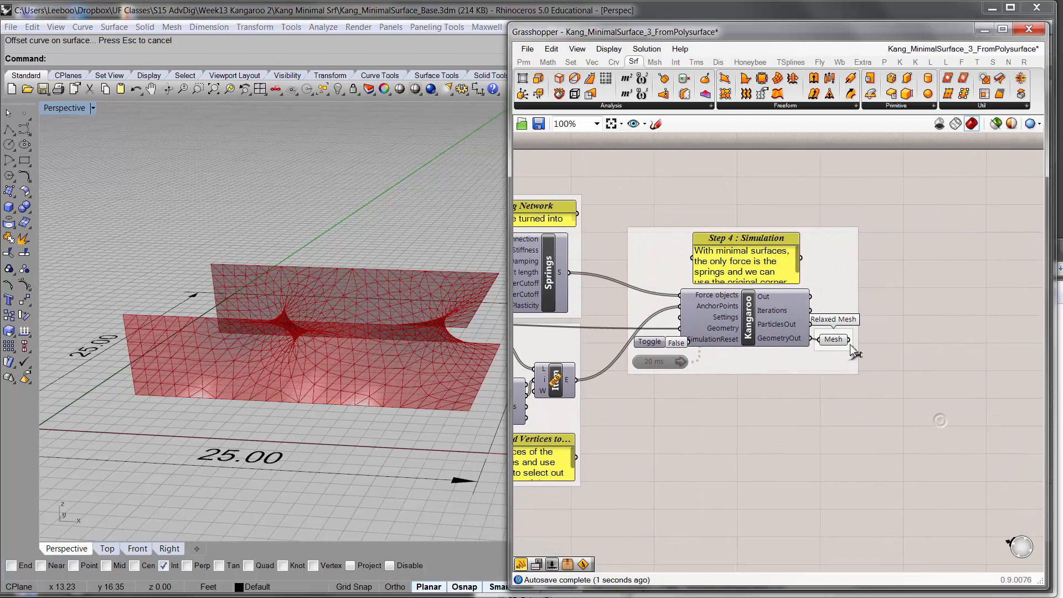
left_click(837, 340)
right_click(837, 339)
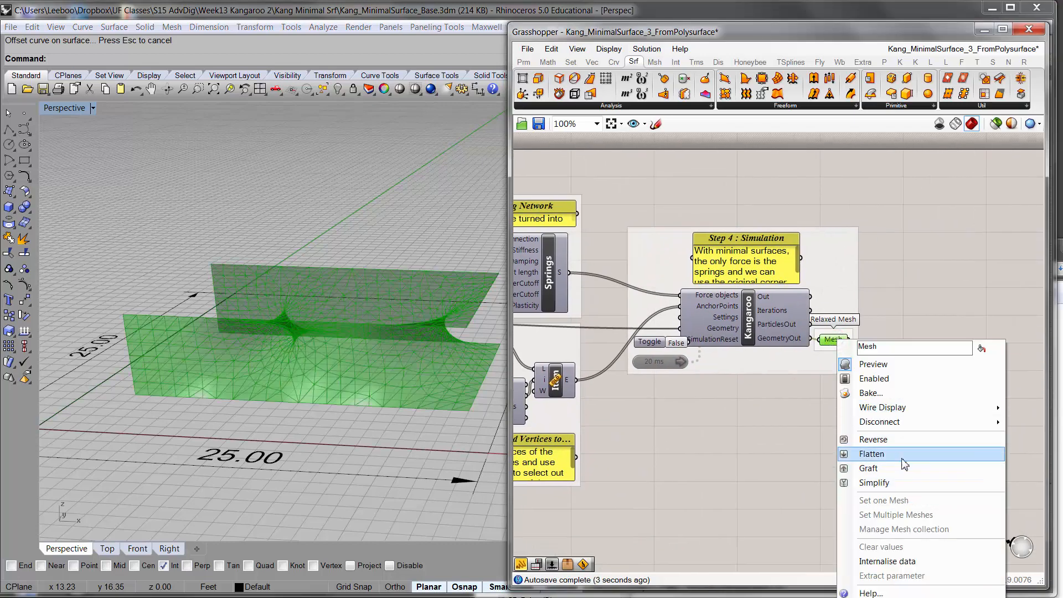
left_click(868, 392)
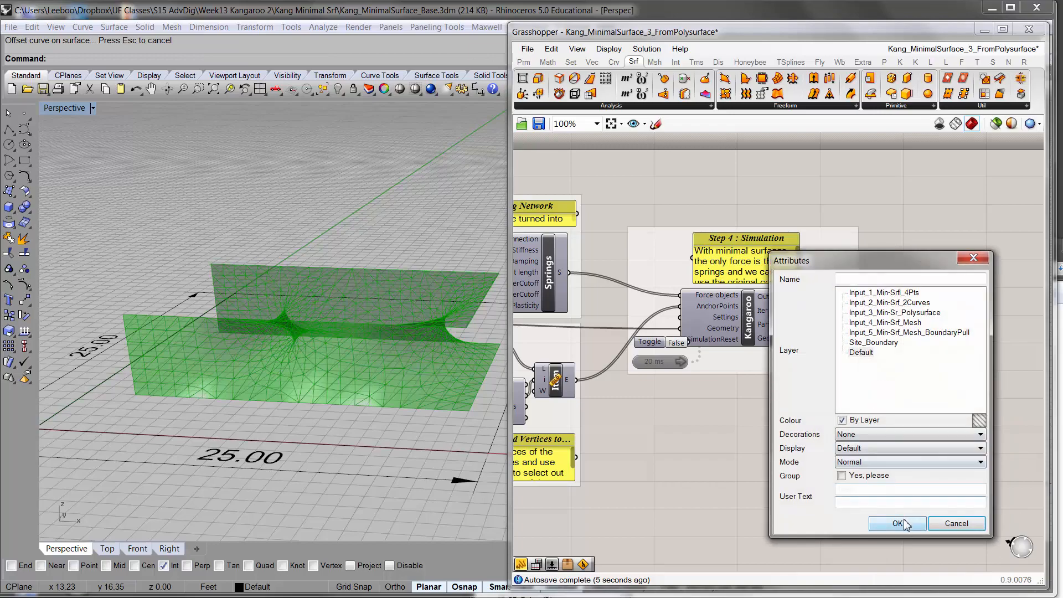
left_click(891, 520)
Move the baked mesh away from the original preview, and zoom to it to inspect its curved surface
right_click_drag(458, 224, 433, 265)
left_click(433, 266)
scroll(430, 261, "down", 5)
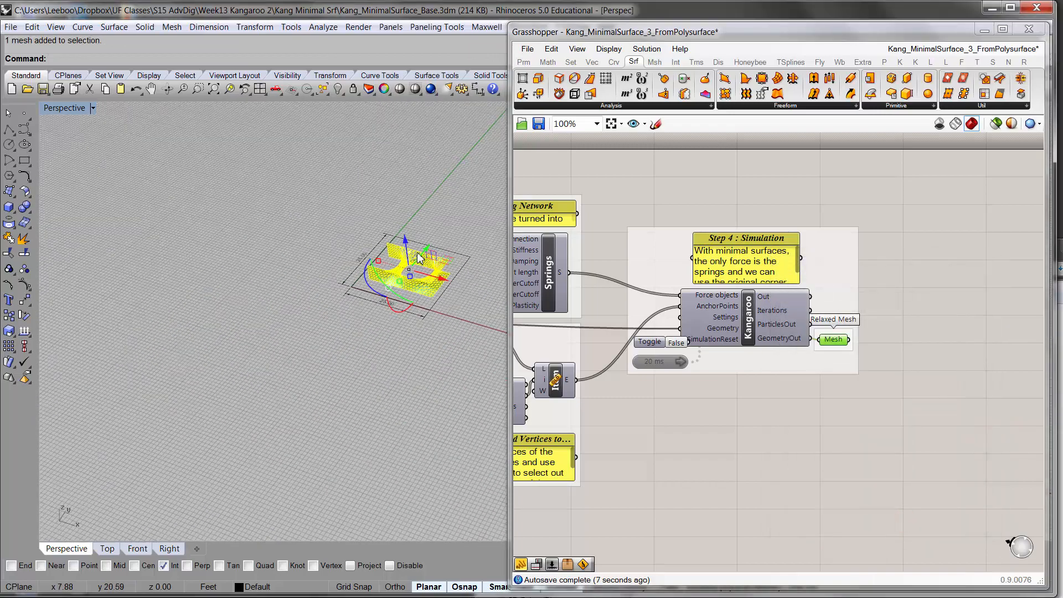
left_click_drag(419, 252, 337, 360)
type("zs")
key("Return")
key("Escape")
right_click_drag(280, 301, 318, 254)
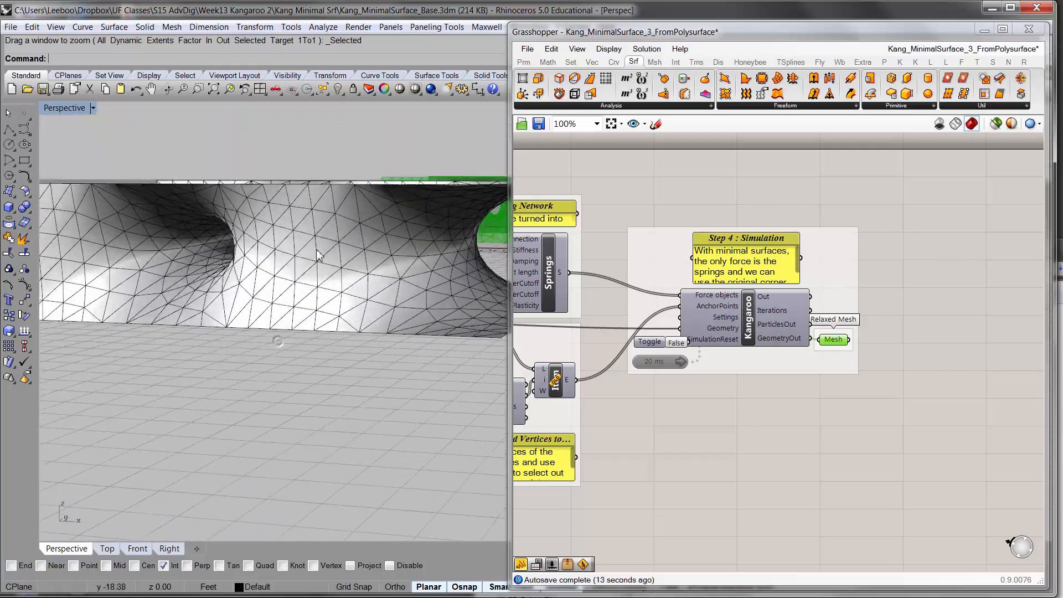
right_click_drag(327, 217, 398, 345)
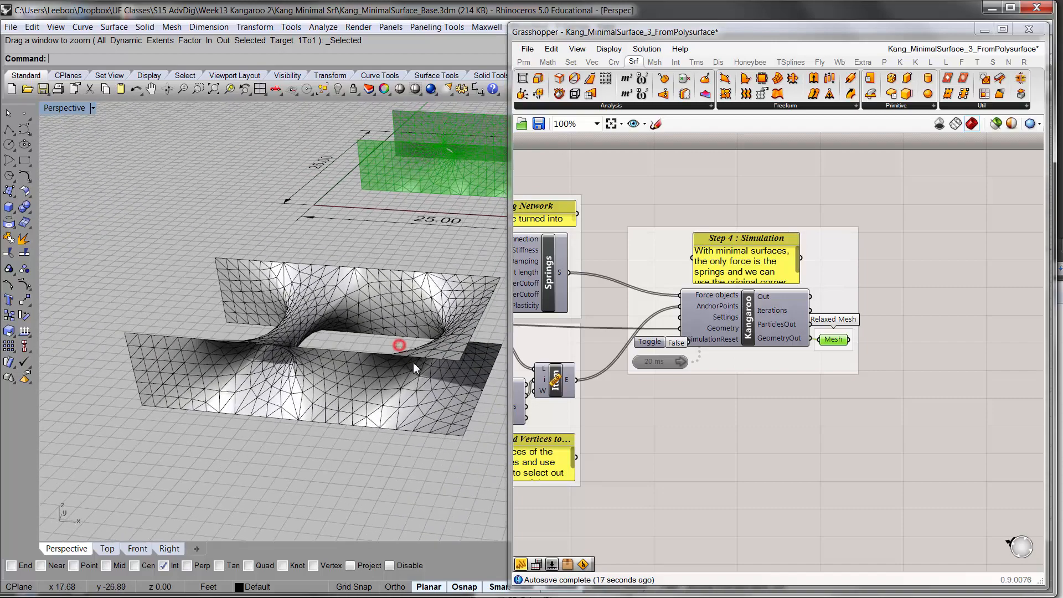
Switch to the unnamed Enneper definition and move the baked mesh farther away from the Enneper surface
left_click(963, 48)
left_click(961, 143)
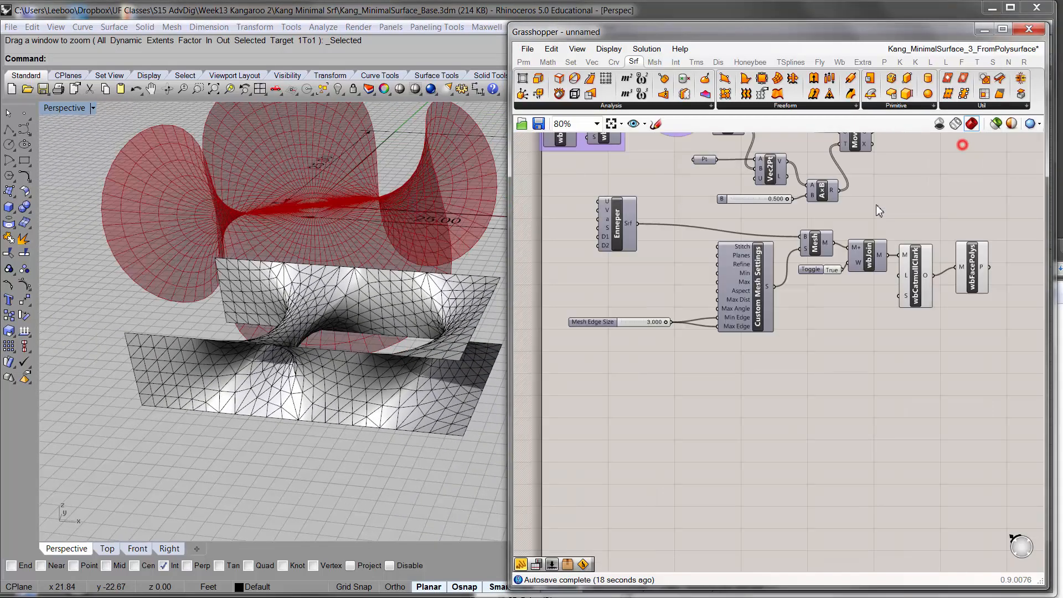
right_click_drag(407, 328, 368, 372)
left_click_drag(360, 381, 344, 403)
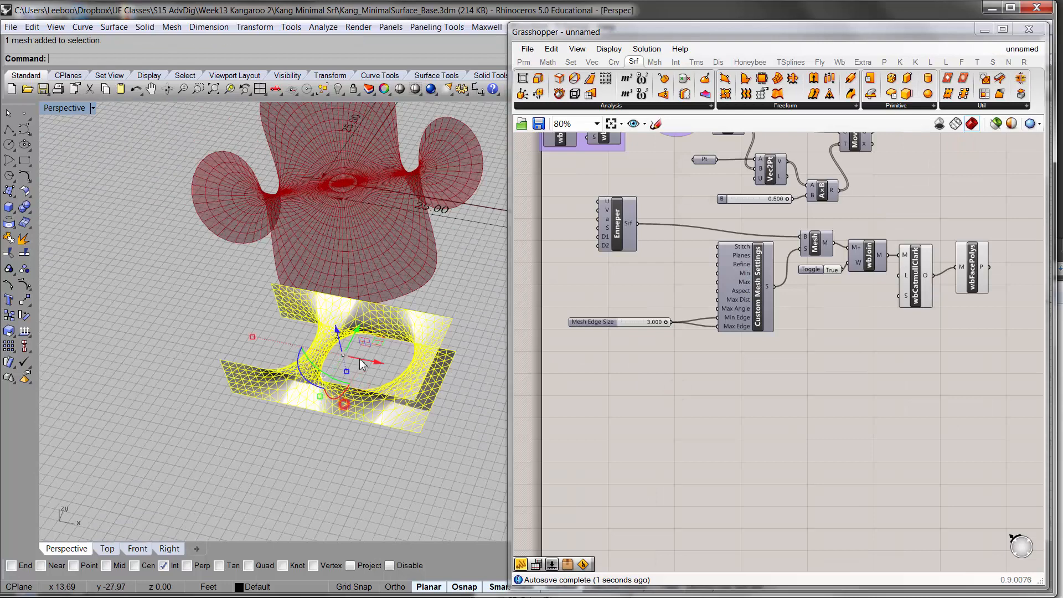
left_click_drag(353, 335, 342, 355)
Add a Mesh parameter below the Mesh Edge Size slider and set the baked minimal-surface mesh as its one mesh
left_click(635, 417)
right_click_drag(587, 322, 645, 313)
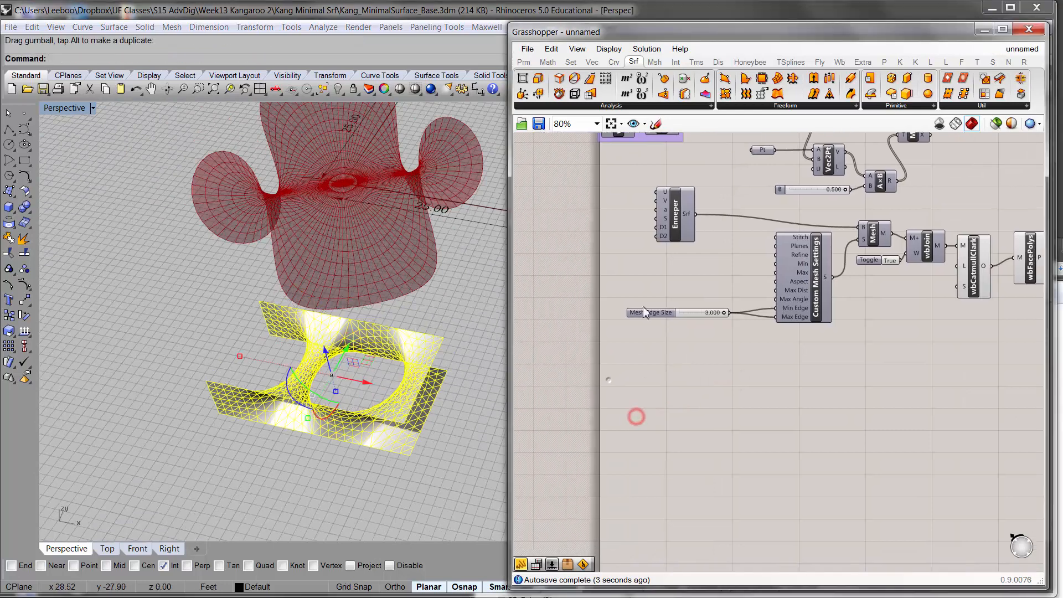
left_click(523, 63)
left_click(530, 105)
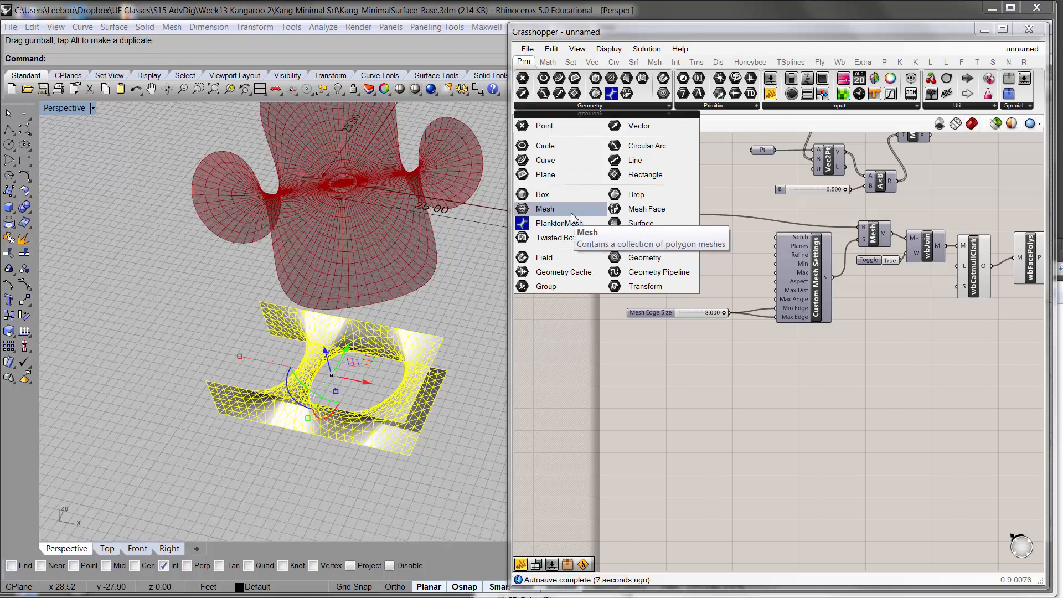
left_click_drag(572, 216, 637, 324)
scroll(675, 357, "up", 3)
right_click(638, 321)
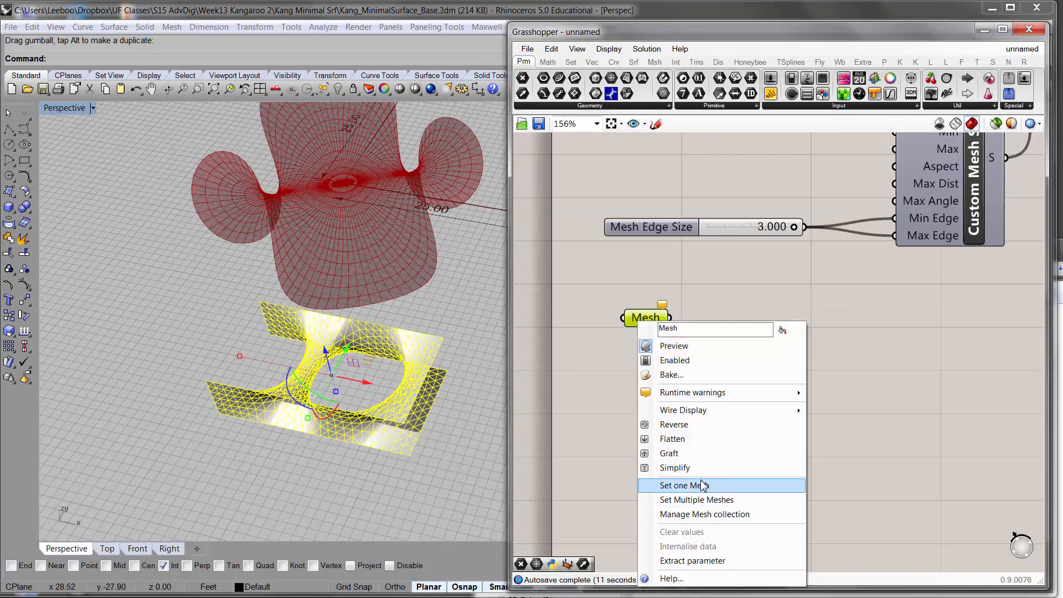
left_click(702, 485)
left_click(427, 427)
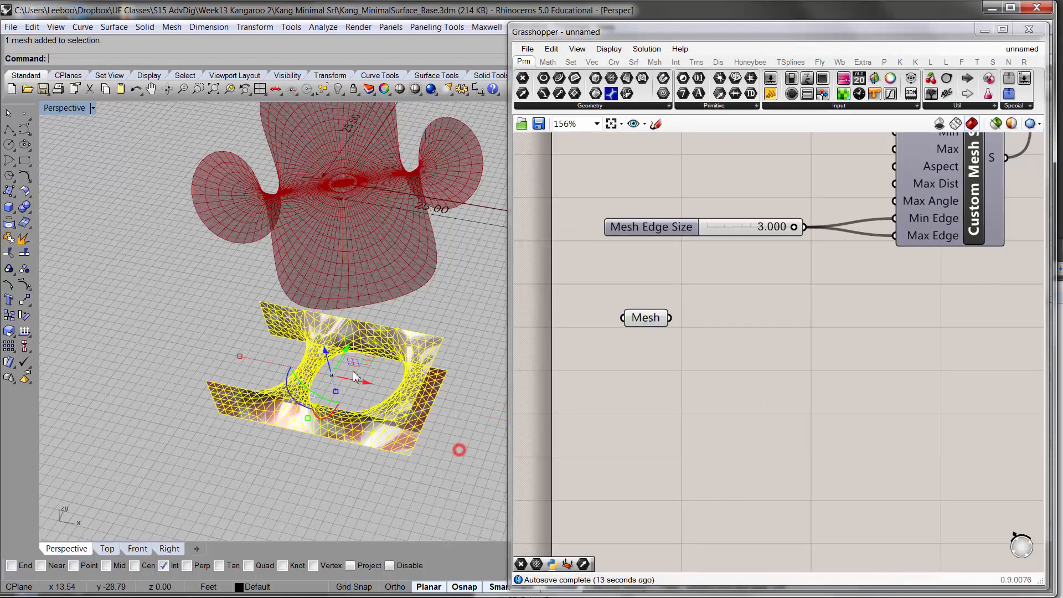
Hide the baked mesh in Rhino and shift the Mesh parameter slightly down and left on the canvas
type("Hide")
key("Return")
right_click_drag(353, 389, 347, 437)
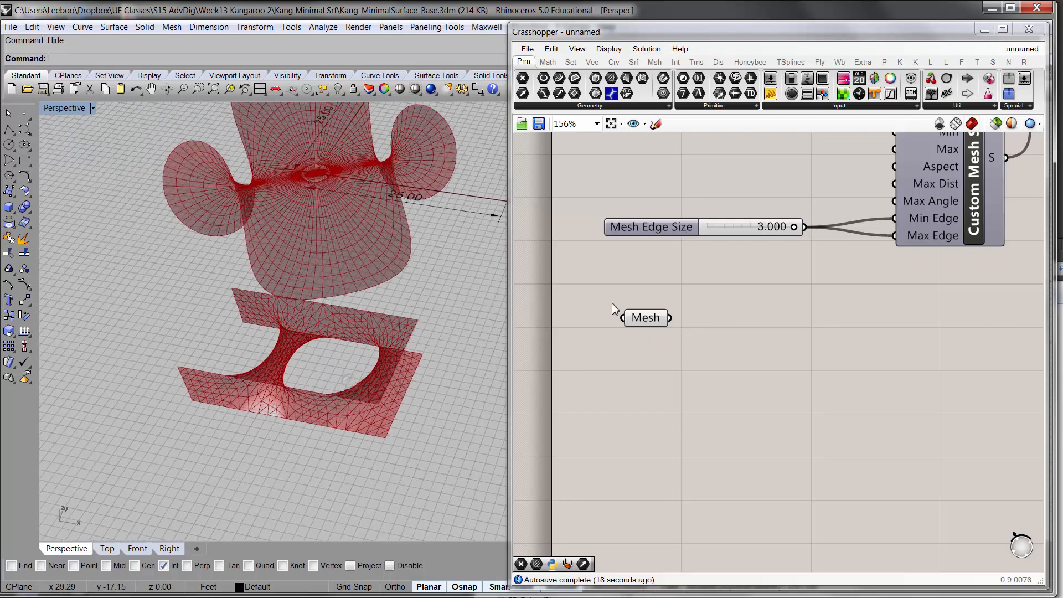
left_click_drag(645, 318, 615, 334)
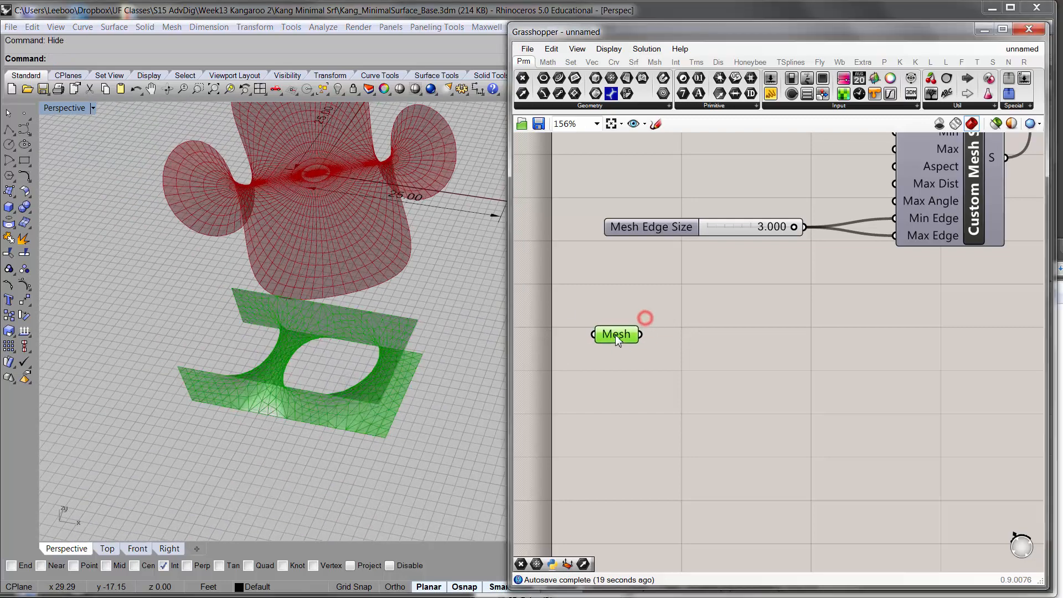
left_click(695, 327)
Add a Weaverbird Face Polylines component beside the Mesh parameter and connect the mesh to its M input
left_click(834, 62)
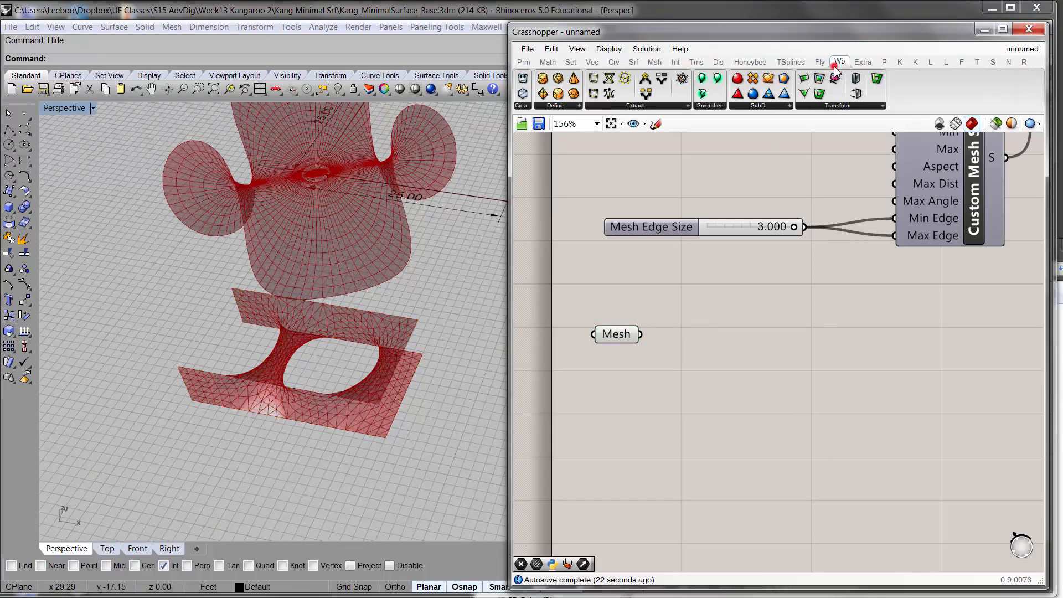
left_click(661, 106)
left_click(656, 133)
left_click(721, 336)
left_click_drag(637, 334, 688, 337)
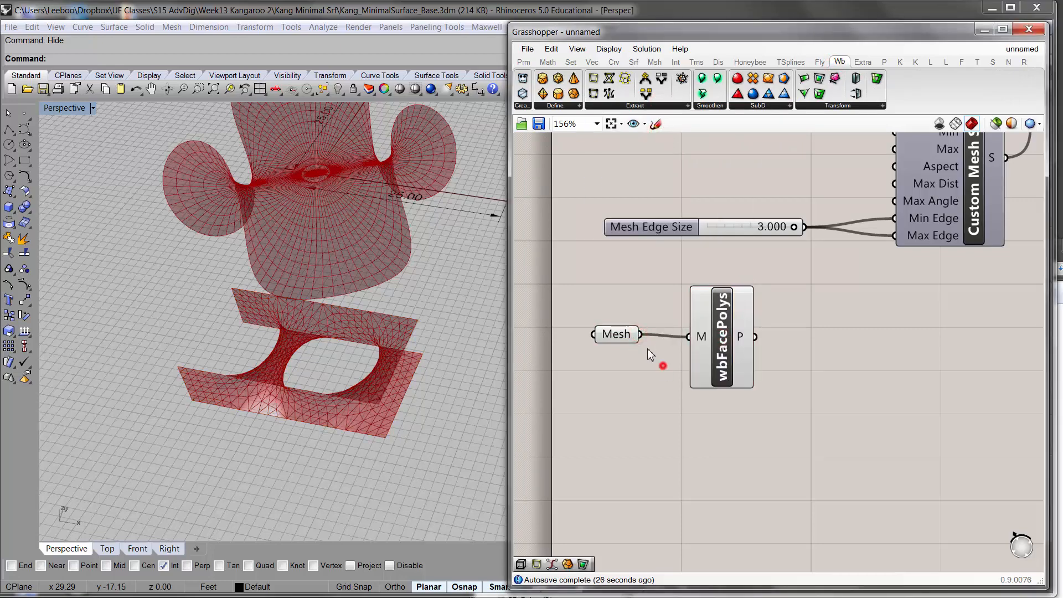
Turn off the Mesh parameter's preview and move the Face Polylines component closer to it
left_click(625, 335)
right_click_drag(345, 390, 308, 324)
scroll(311, 305, "up", 6)
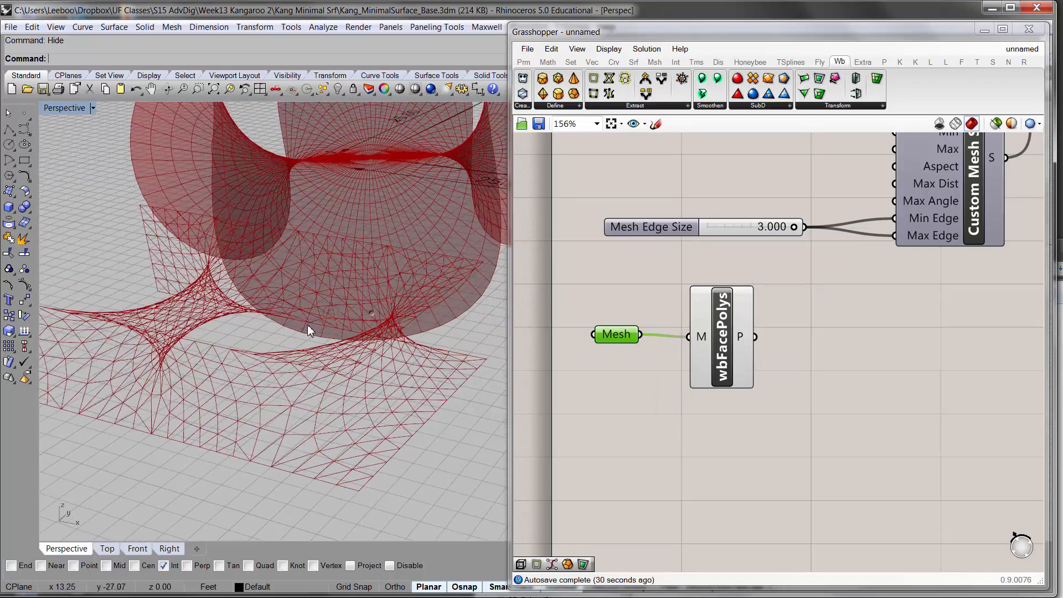
scroll(308, 324, "down", 4)
left_click_drag(704, 336, 677, 336)
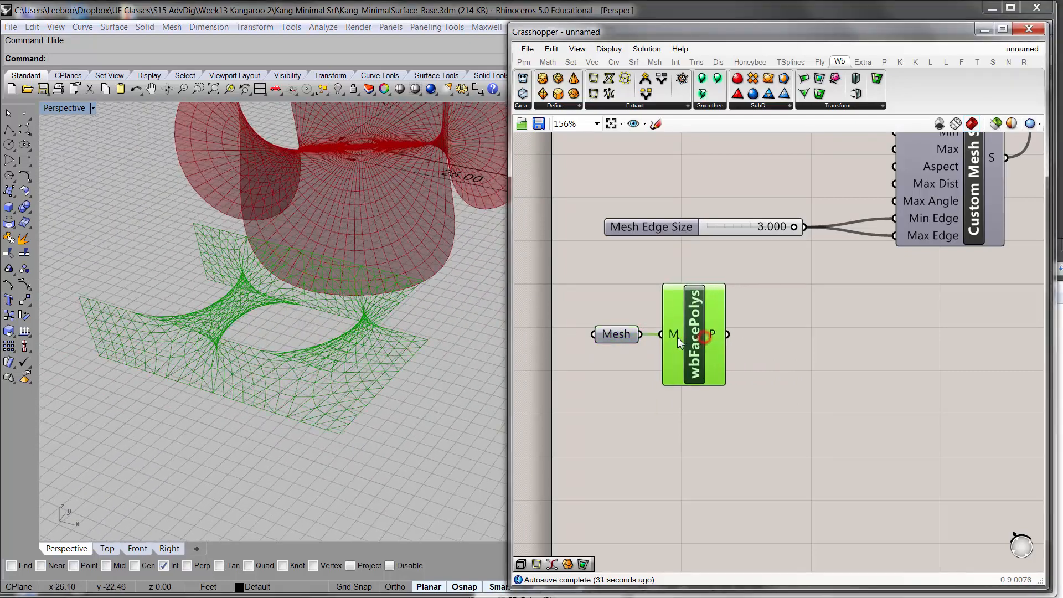
left_click(802, 346)
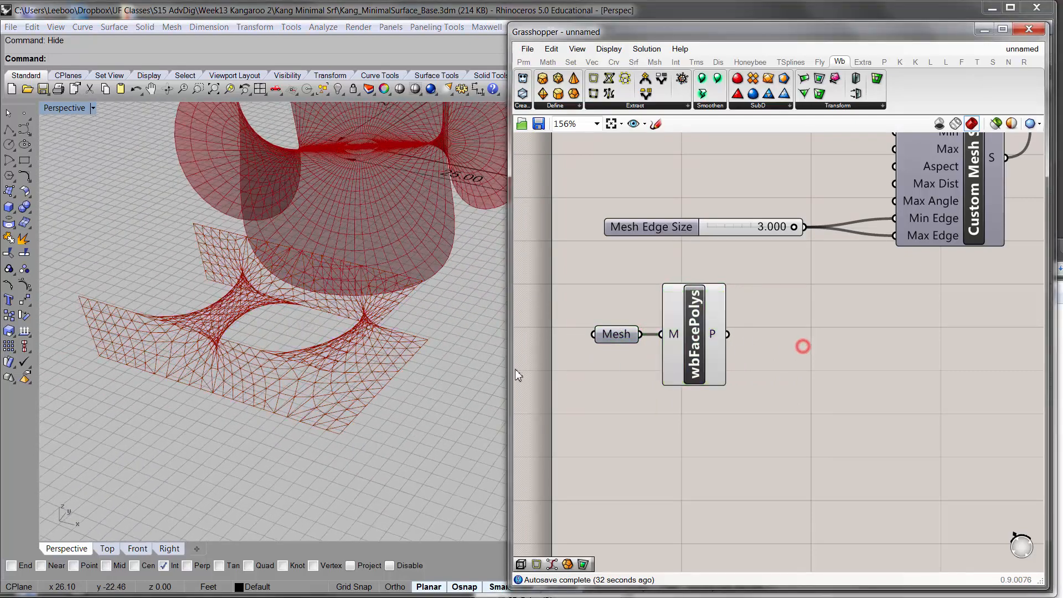
Add an Area component and feed the face polylines into its geometry input to get the face centroids
right_click(792, 326)
left_click(785, 321)
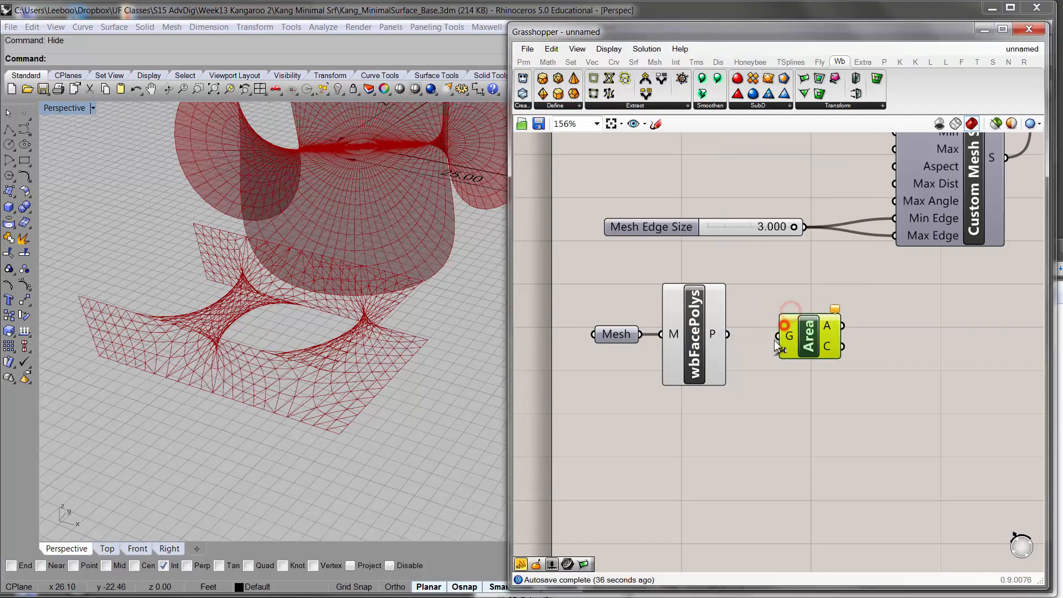
left_click_drag(727, 334, 778, 336)
right_click_drag(778, 335, 725, 338)
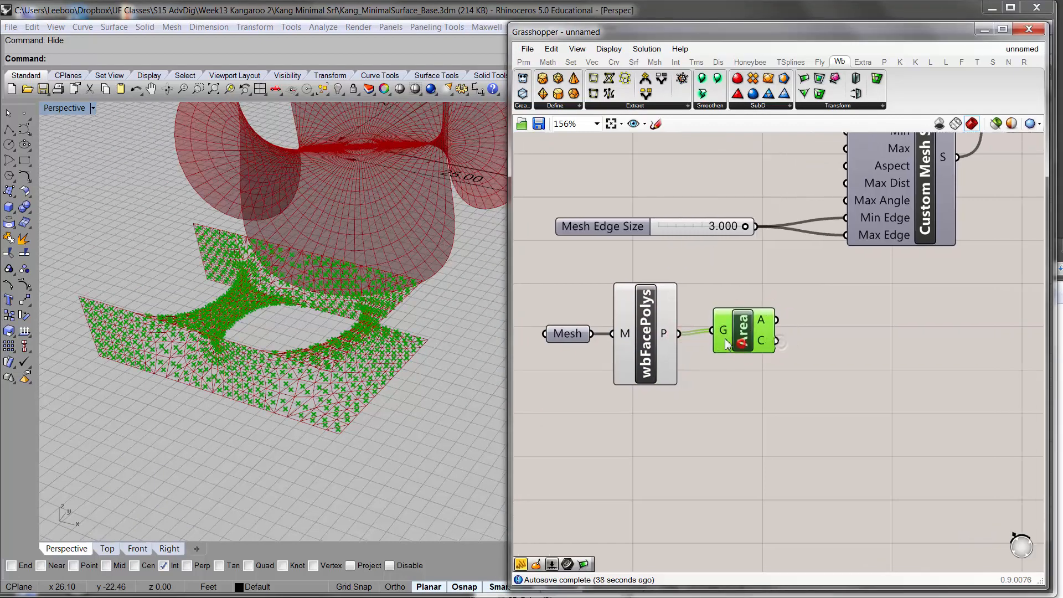
scroll(343, 435, "up", 5)
right_click_drag(791, 347, 750, 355)
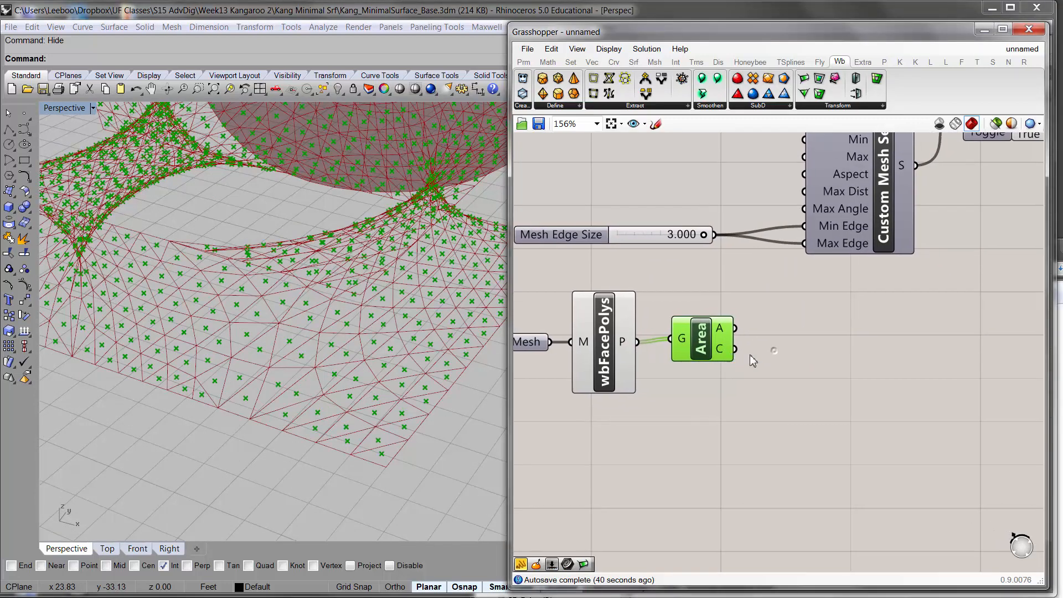
Add a Scale component, using the face polylines as geometry and the Area centroids as scaling centres
double_click(813, 335)
type("scale")
left_click(813, 319)
left_click_drag(814, 322, 857, 353)
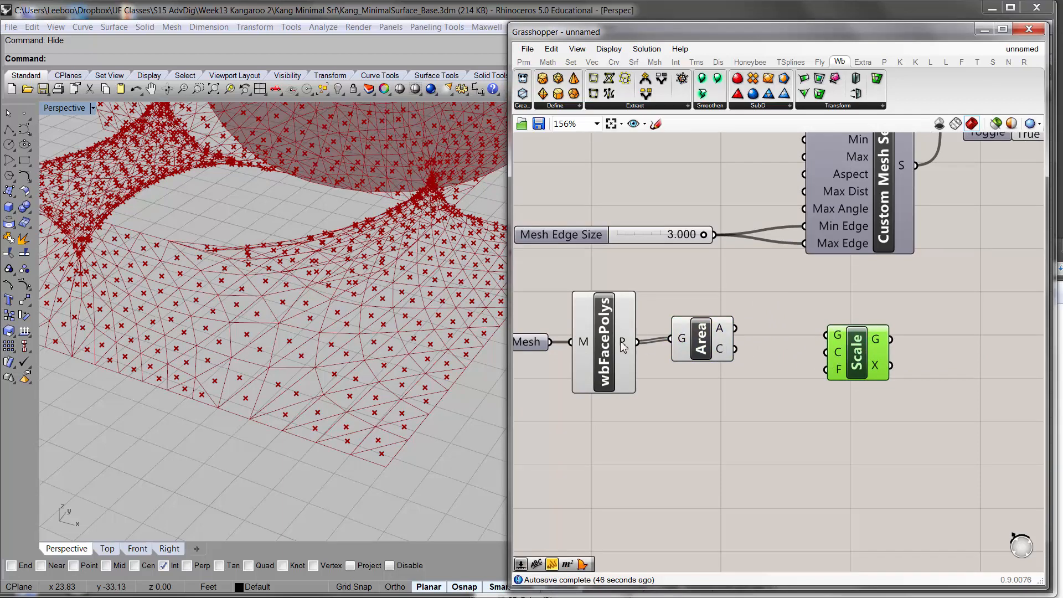
left_click_drag(636, 341, 825, 334)
left_click(801, 375)
left_click_drag(721, 348, 826, 352)
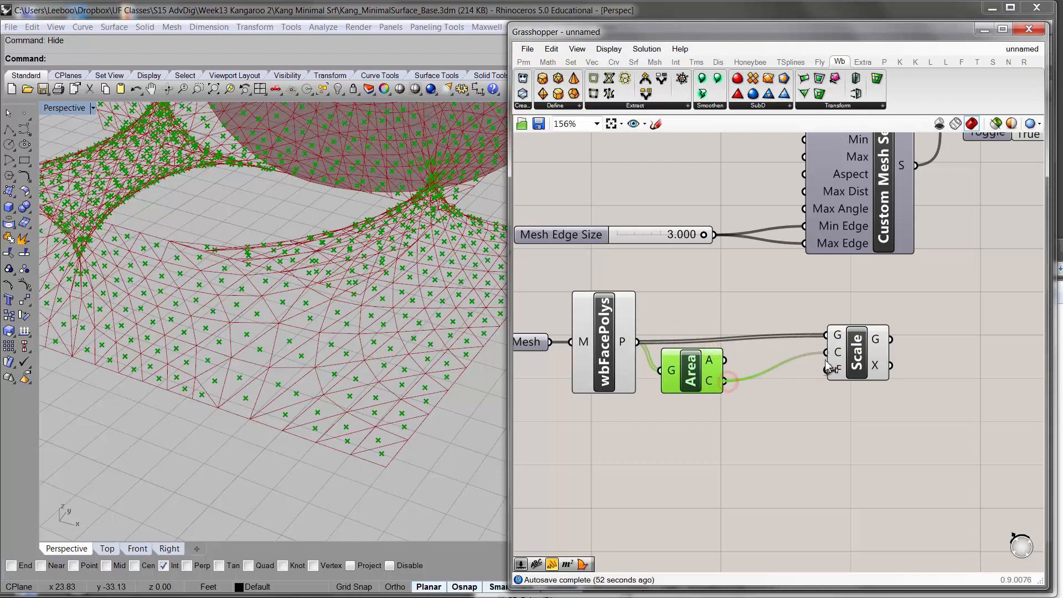
Add a number slider from 0 to 1.00, connect it to the Scale factor, and set it to 0.70
left_click(682, 422)
double_click(733, 422)
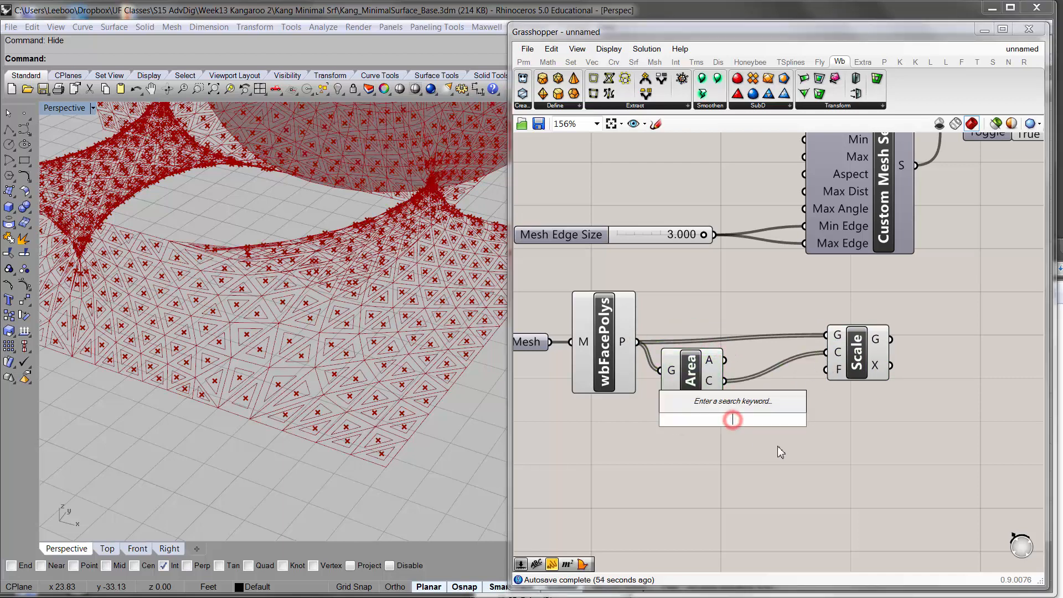
type("0<1.00")
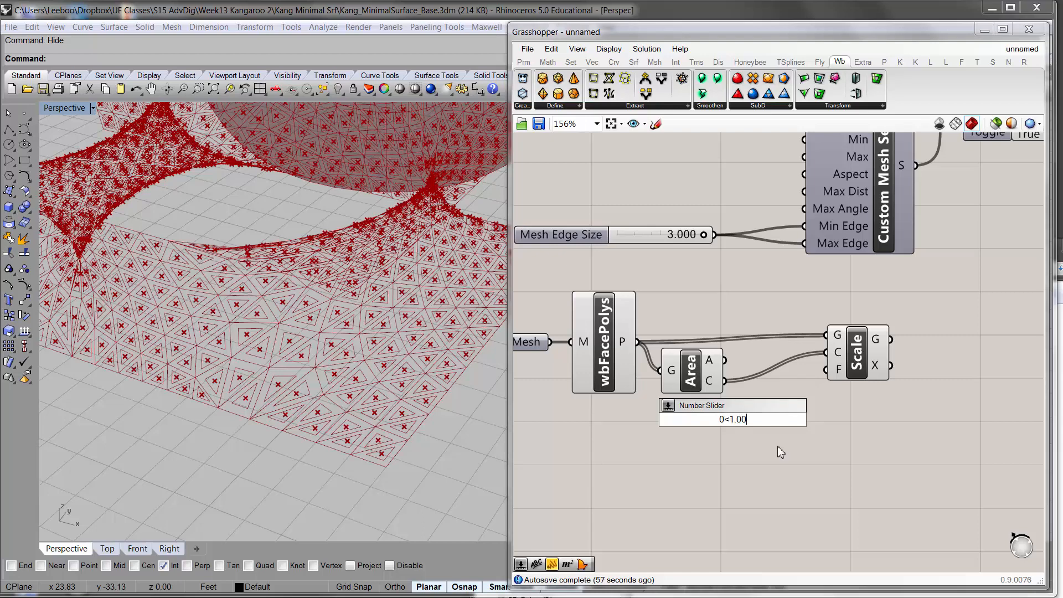
key("Return")
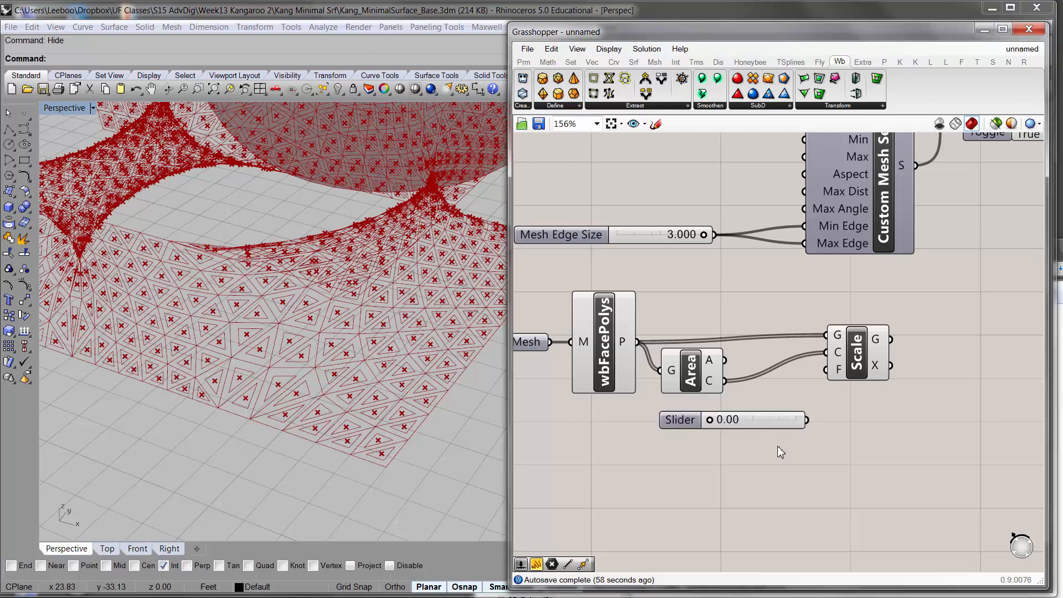
left_click_drag(807, 419, 825, 369)
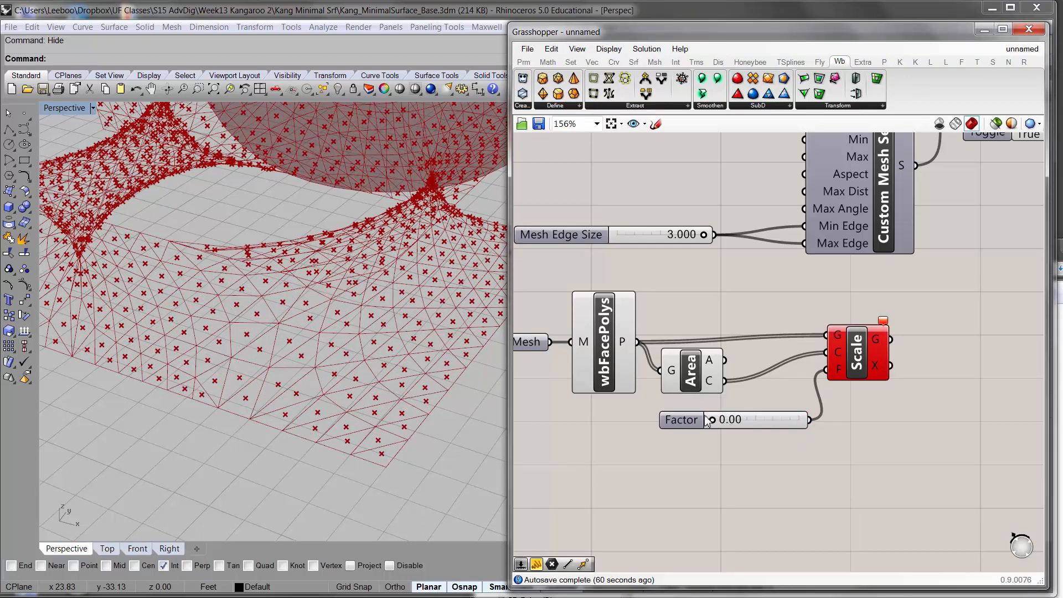
mouse_move(712, 422)
left_mouse_down()
mouse_move(741, 421)
mouse_move(762, 440)
mouse_move(771, 424)
mouse_move(782, 427)
left_mouse_up()
scroll(380, 438, "up", 5)
left_click_drag(788, 427, 774, 428)
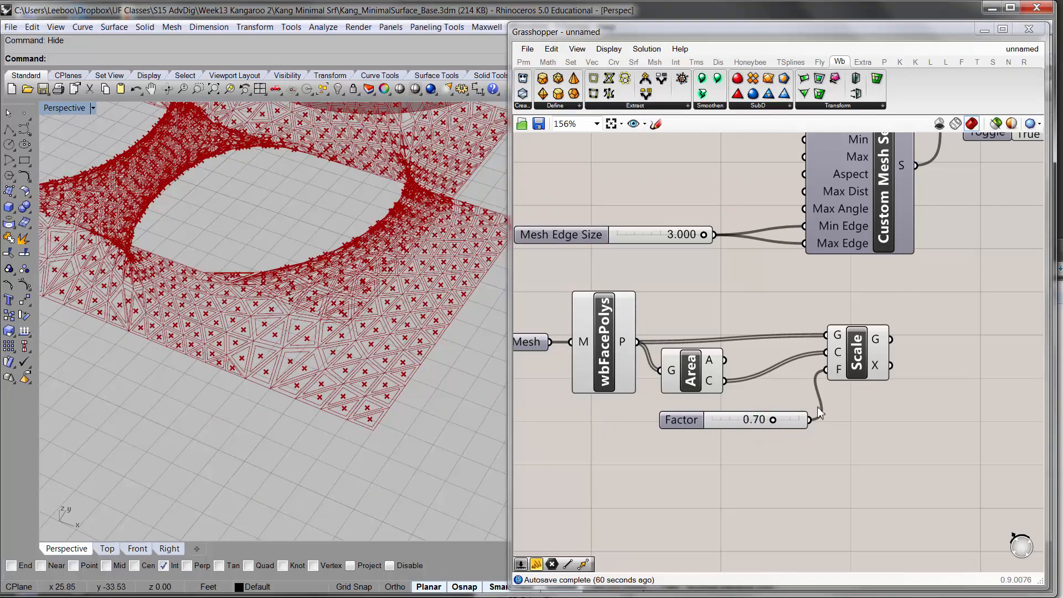
Add a Boundary Surfaces component and connect the scaled polylines to its edges input
scroll(793, 386, "down", 2)
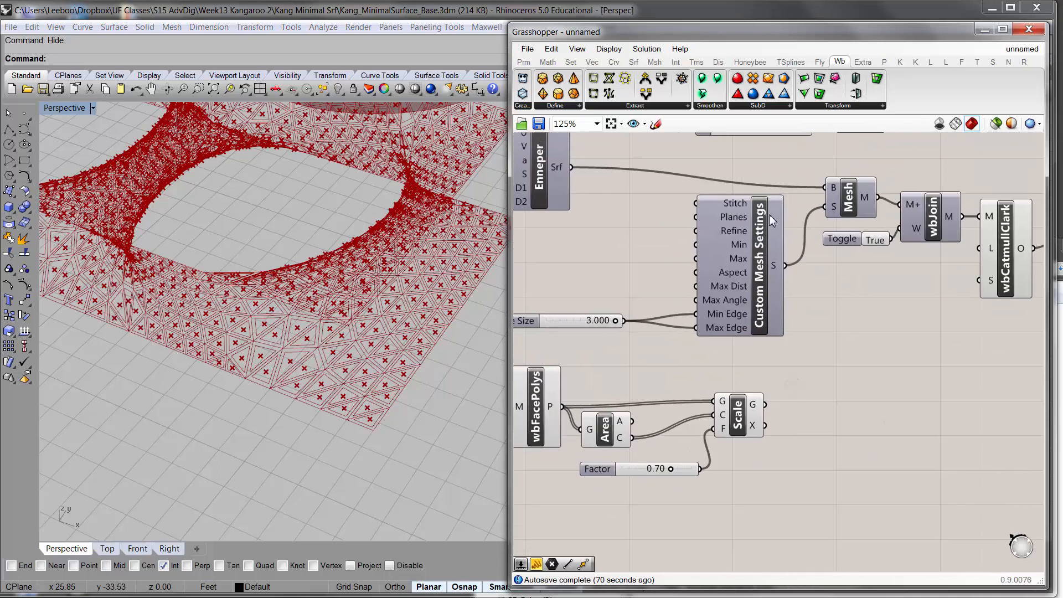
left_click(633, 61)
left_click(797, 106)
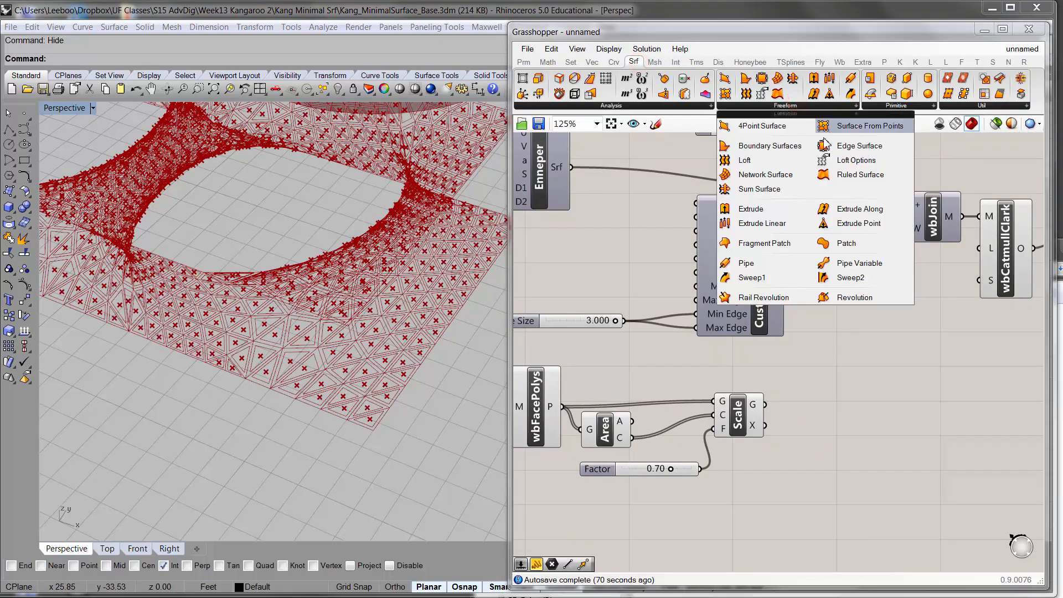
left_click_drag(790, 142, 829, 403)
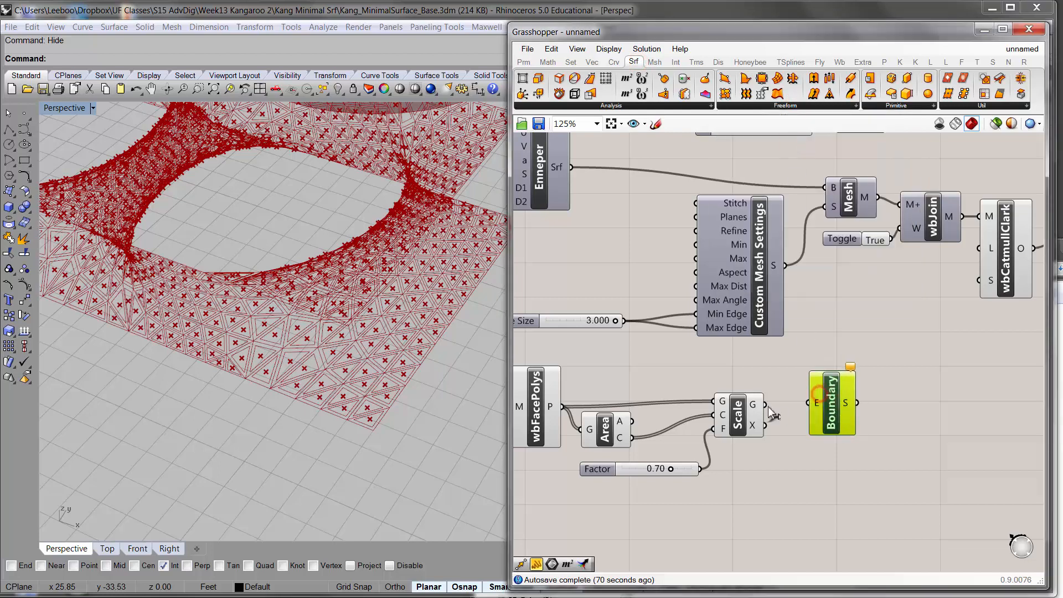
left_click(796, 436)
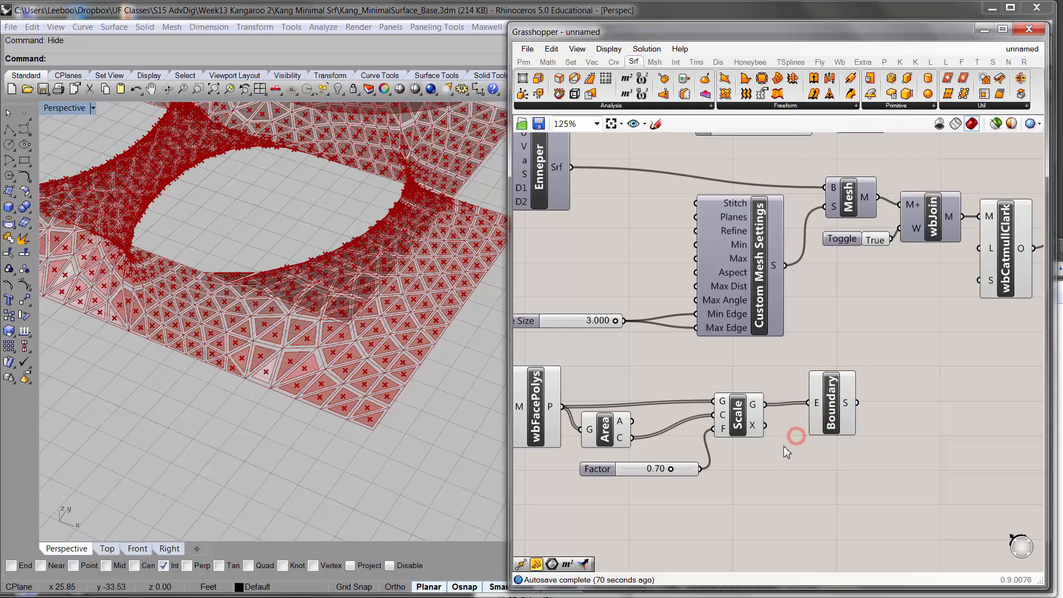
Add a Merge component and arrange it between the Scale and Boundary Surfaces components
right_click_drag(665, 440, 680, 425)
left_click_drag(838, 391, 874, 386)
scroll(404, 423, "up", 3)
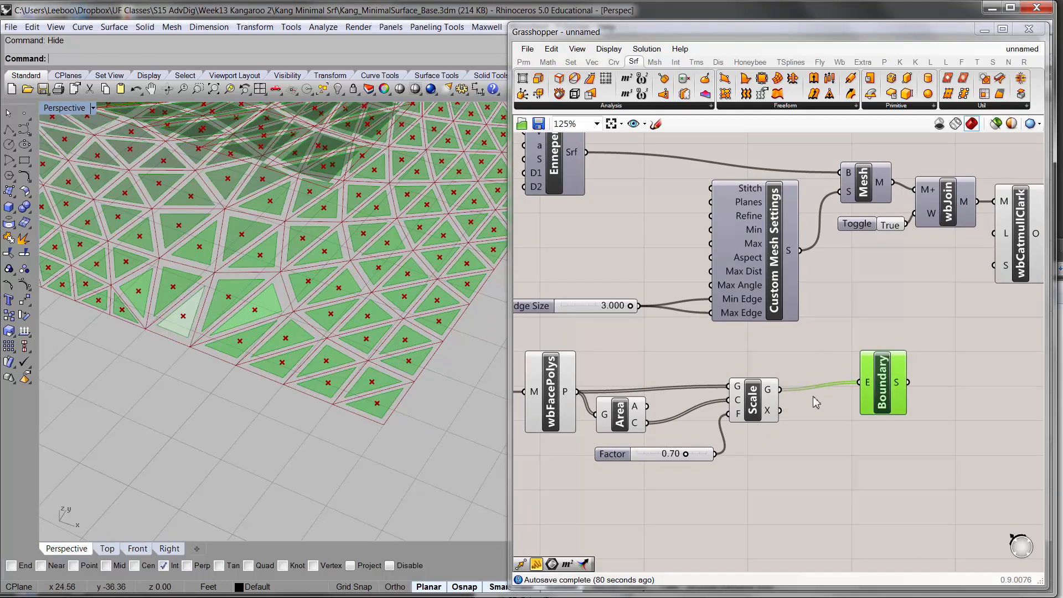
double_click(817, 358)
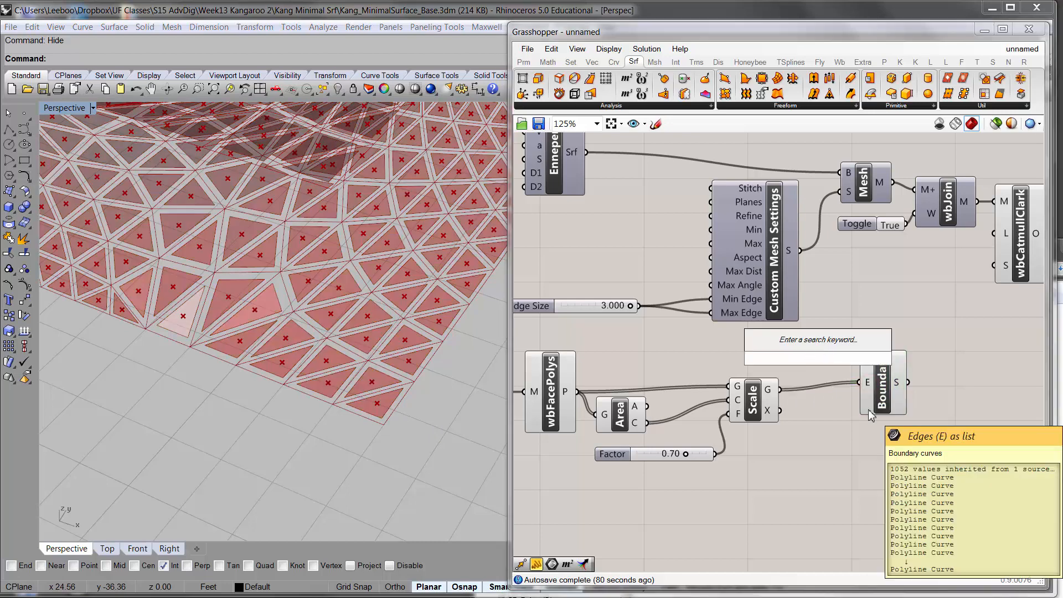
type("merge")
left_click(808, 344)
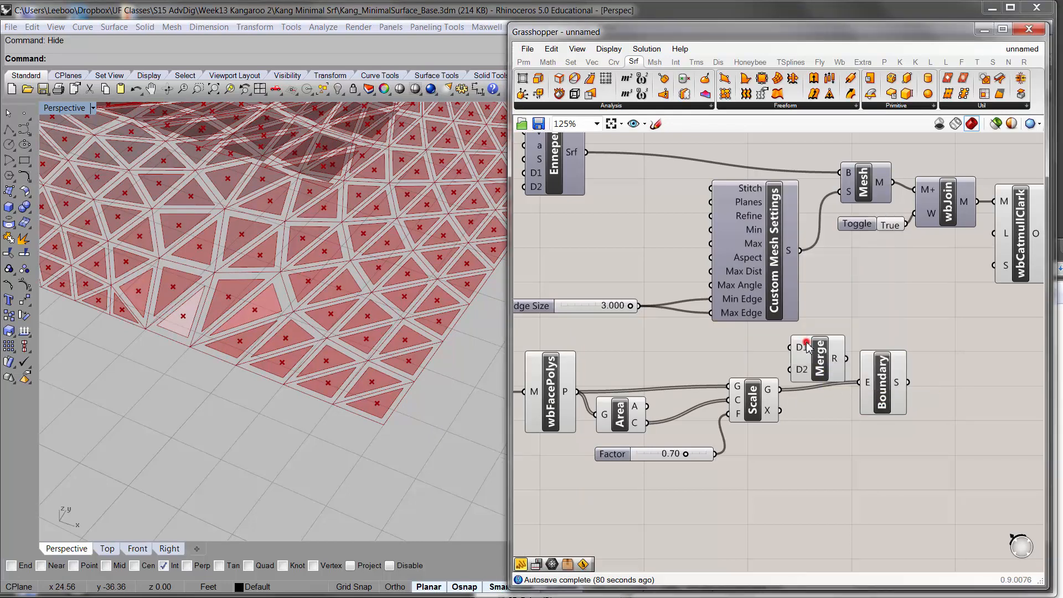
right_click_drag(803, 370, 795, 382)
left_click_drag(799, 364, 805, 362)
left_click_drag(876, 396, 902, 401)
left_click_drag(813, 368, 840, 390)
Connect the original face polylines to the Merge D1 input and the scaled polylines to D2
left_click(631, 384)
left_click(545, 403)
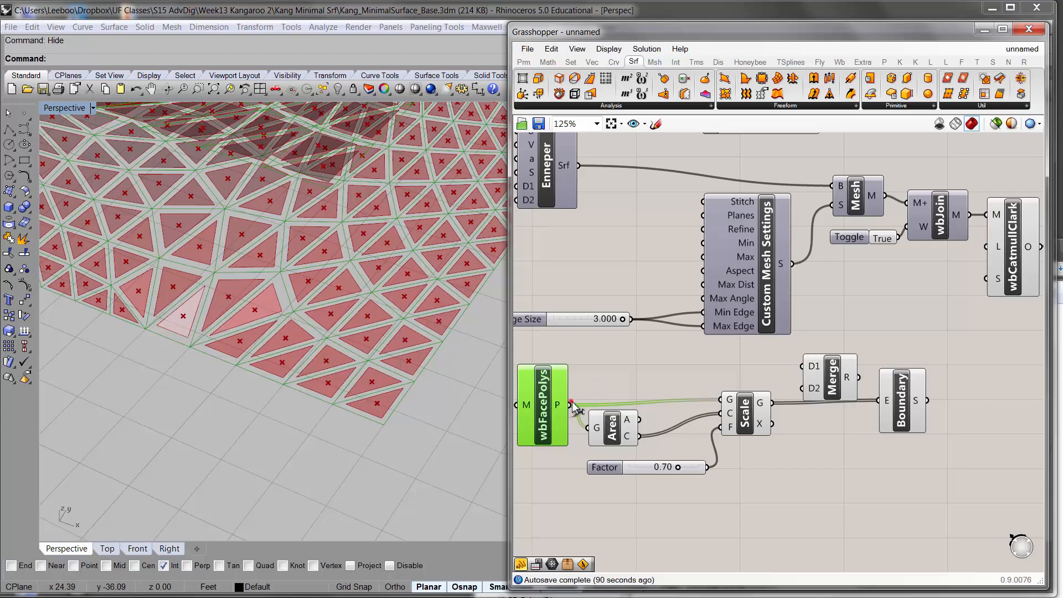
left_click_drag(570, 404, 802, 365)
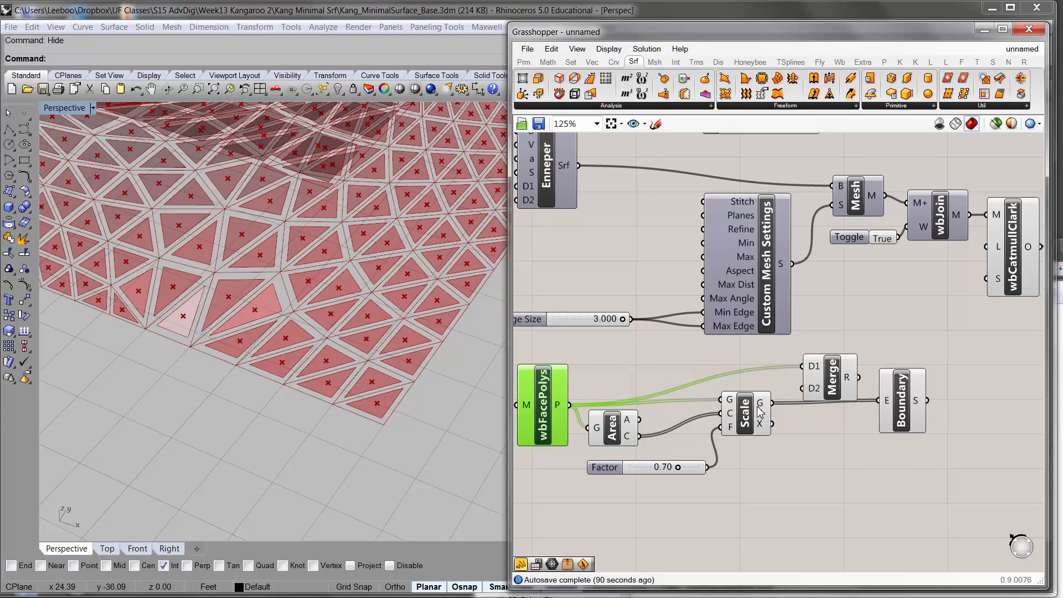
mouse_move(760, 411)
left_click_drag(772, 404, 803, 376)
Remove the unused D3 input from Merge and feed the merged curves into the Boundary Surfaces edges input
scroll(833, 394, "up", 5)
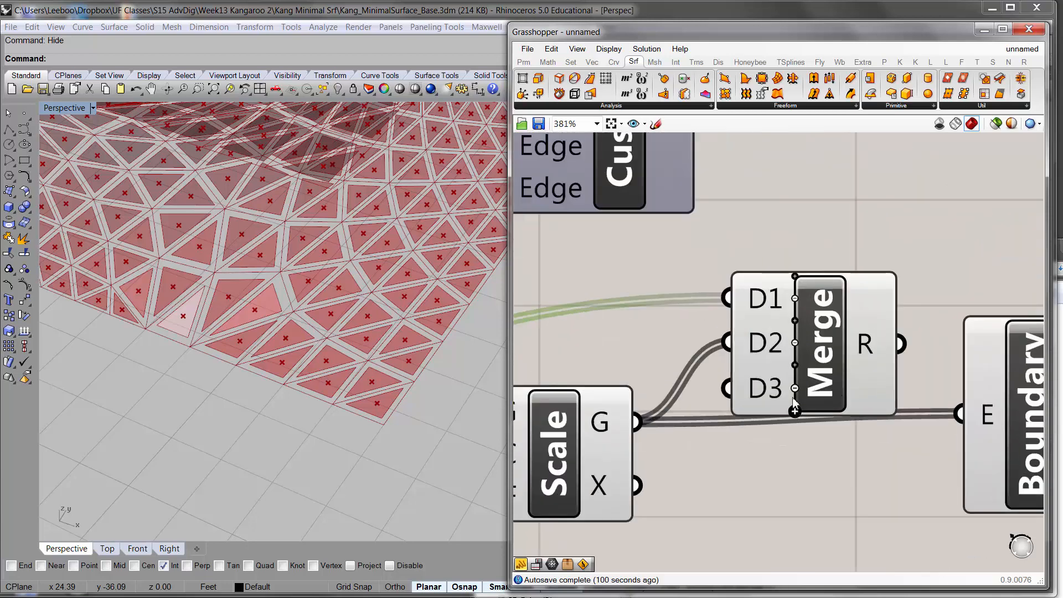
left_click(791, 388)
scroll(713, 395, "down", 5)
left_click_drag(764, 376, 797, 401)
left_click(762, 448)
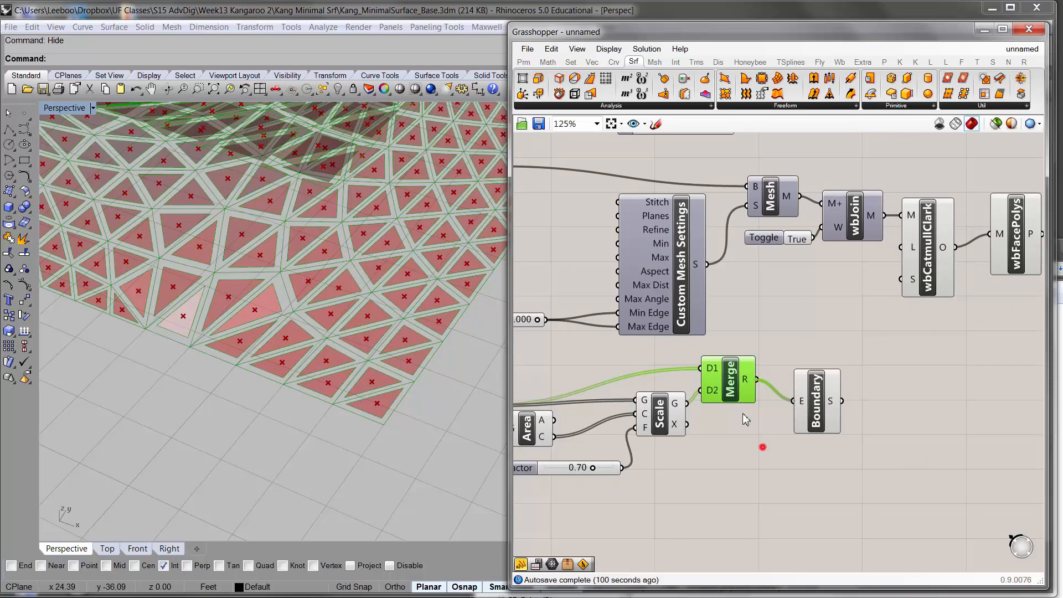
left_click_drag(730, 377, 731, 386)
Examine the framed panels across the minimal-surface mesh from several angles and distances
right_click_drag(332, 369, 281, 354)
scroll(270, 415, "up", 5)
scroll(244, 426, "down", 5)
right_click_drag(275, 423, 321, 459)
scroll(276, 377, "down", 3)
right_click_drag(276, 373, 301, 327)
left_click(700, 471)
scroll(307, 299, "up", 6)
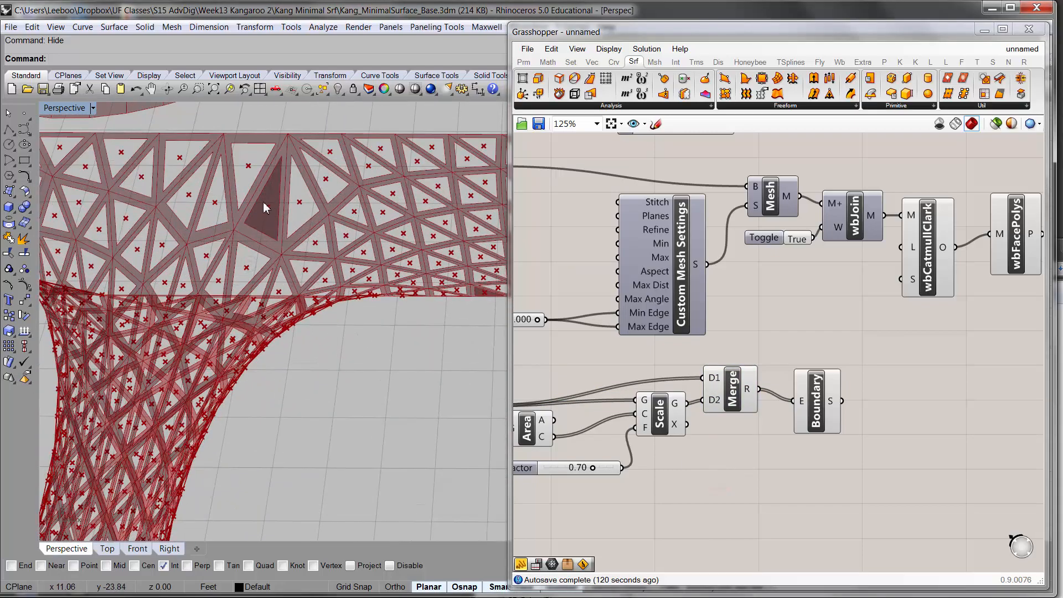
scroll(263, 219, "down", 6)
right_click_drag(292, 373, 249, 324)
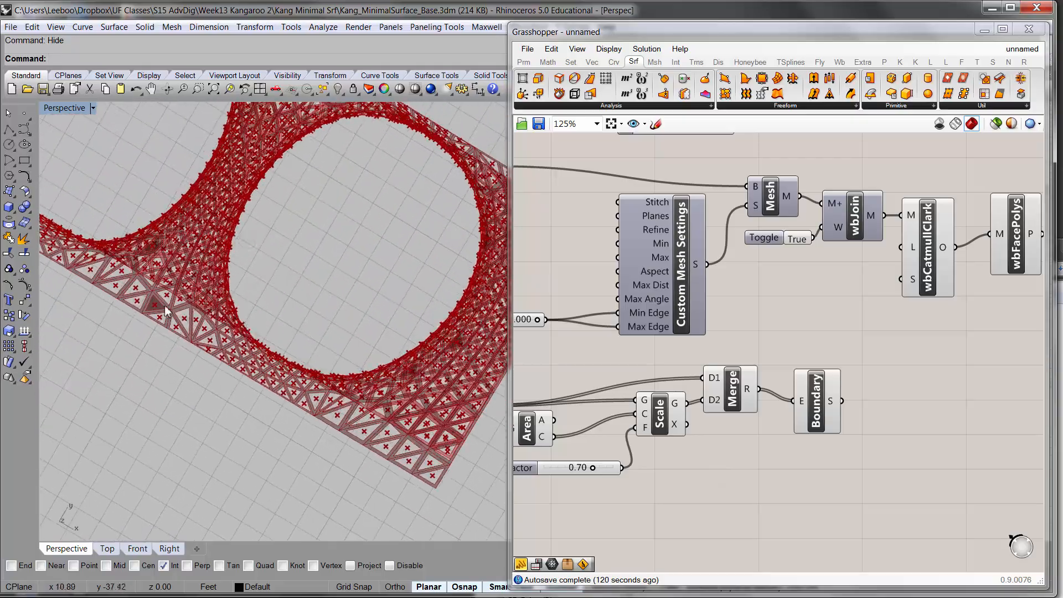
mouse_move(180, 271)
right_mouse_down()
mouse_move(179, 368)
mouse_move(318, 274)
mouse_move(235, 270)
mouse_move(380, 229)
mouse_move(302, 285)
mouse_move(271, 289)
mouse_move(326, 274)
right_mouse_up()
Hide the preview of the Area component's centroid points on the minimal-surface mesh
left_click(743, 457)
left_click(667, 422)
left_click(729, 392)
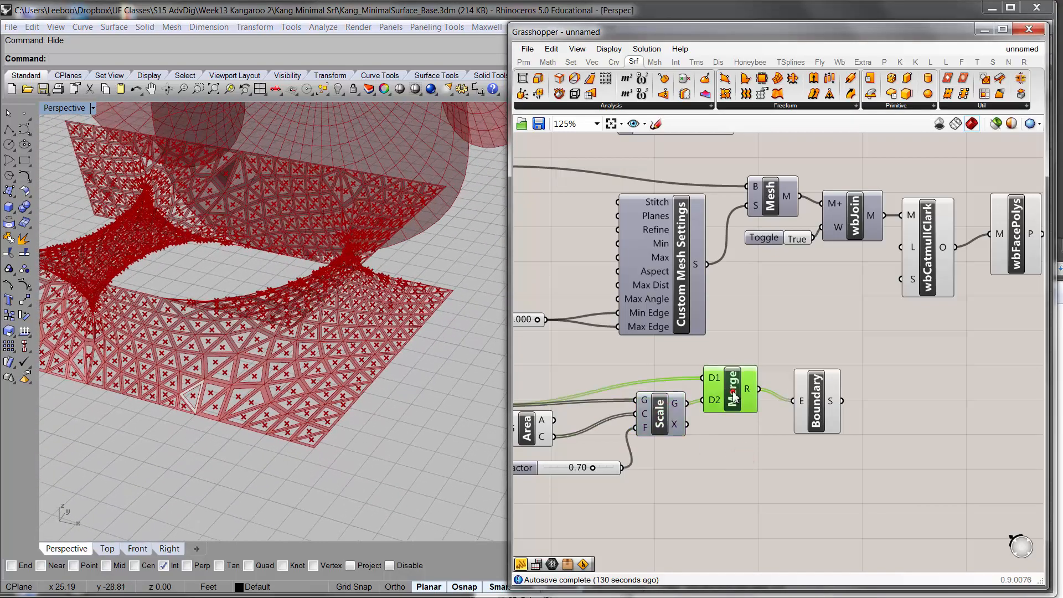
left_click(734, 422)
left_click(534, 422)
key("ctrl+q")
left_click(675, 442)
right_click_drag(307, 321, 355, 282)
right_click_drag(295, 315, 303, 375)
Select the whole minimal-surface panel definition and move it further below the Enneper definition
right_click_drag(672, 317, 801, 348)
scroll(801, 350, "down", 3)
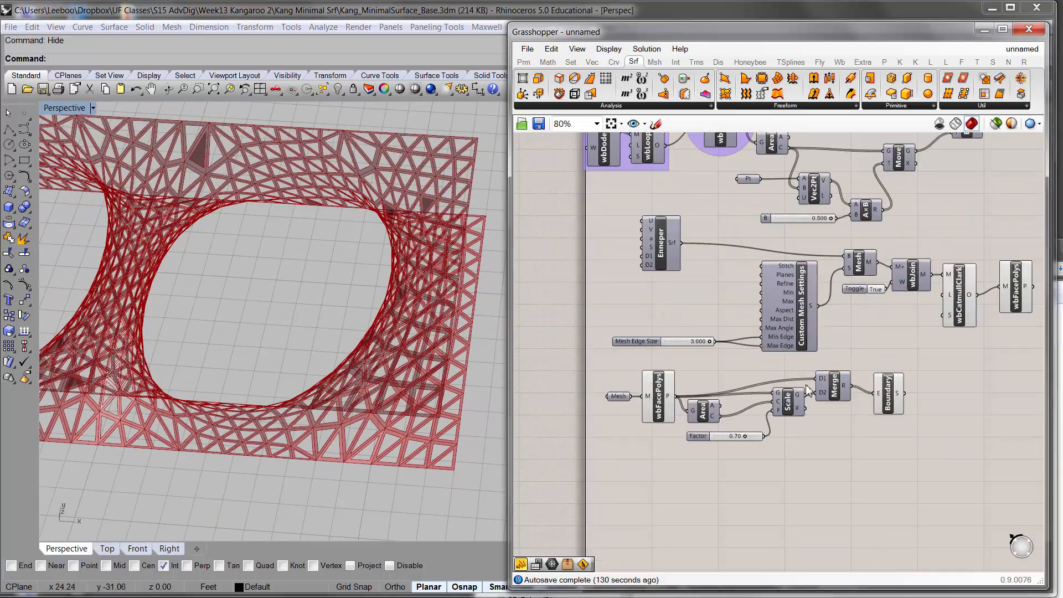
left_click_drag(836, 475, 558, 398)
left_click(779, 458)
left_click_drag(936, 483, 517, 404)
left_click_drag(635, 414, 635, 443)
left_click(645, 393)
right_click_drag(645, 396, 639, 454)
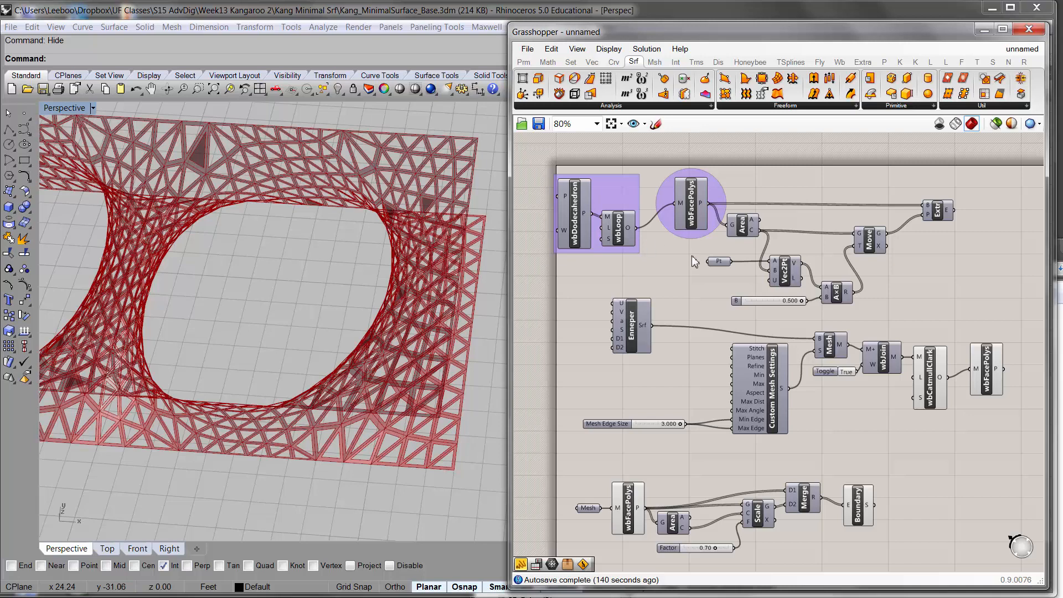
Highlight the Boundary Surfaces output and examine the triangular frames up close near the mesh corner
right_click_drag(686, 282, 693, 256)
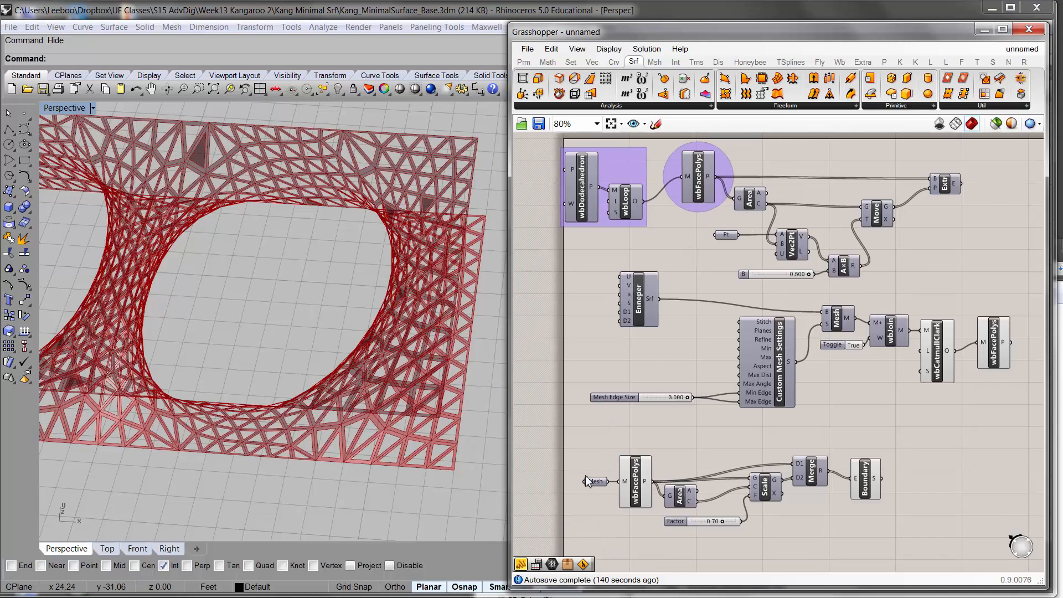
right_click_drag(858, 500, 845, 463)
left_click(843, 449)
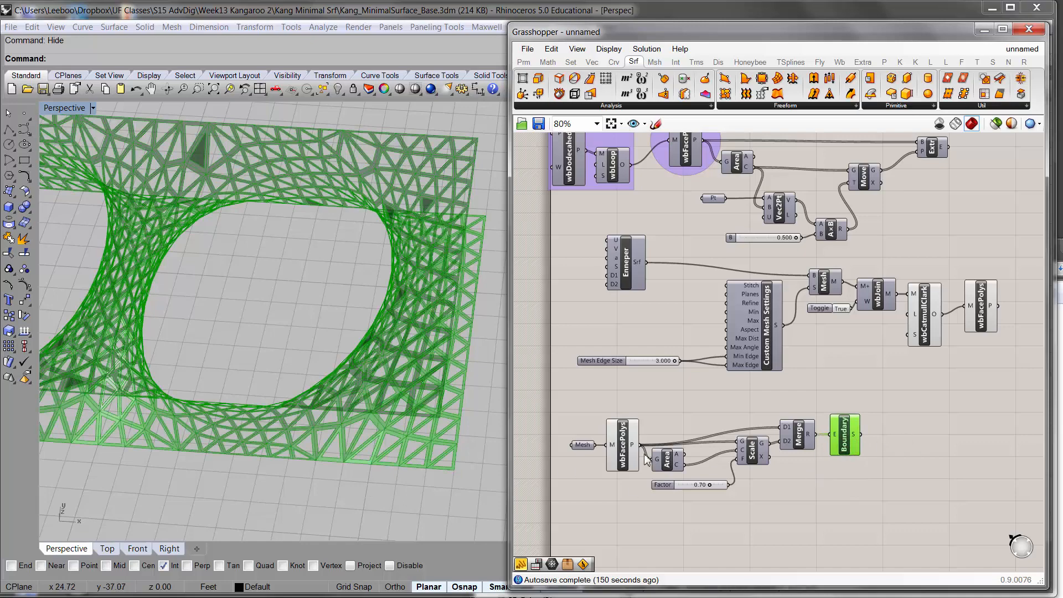
scroll(379, 393, "up", 10)
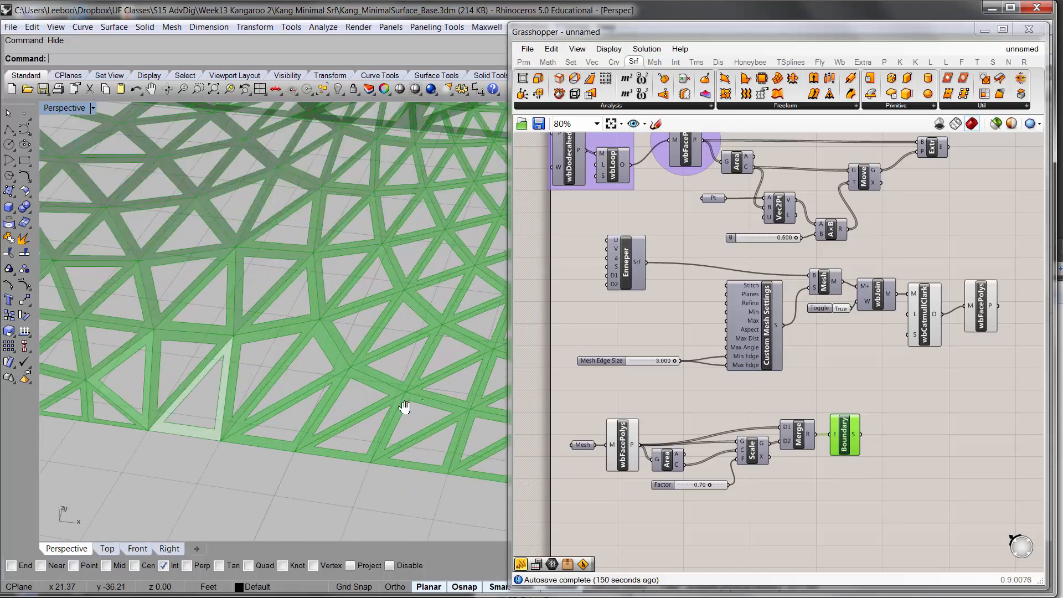
scroll(371, 407, "down", 3)
mouse_move(404, 408)
right_mouse_down("shift")
mouse_move(371, 407)
mouse_move(376, 393)
mouse_move(388, 397)
right_mouse_up("shift")
scroll(387, 397, "up", 4)
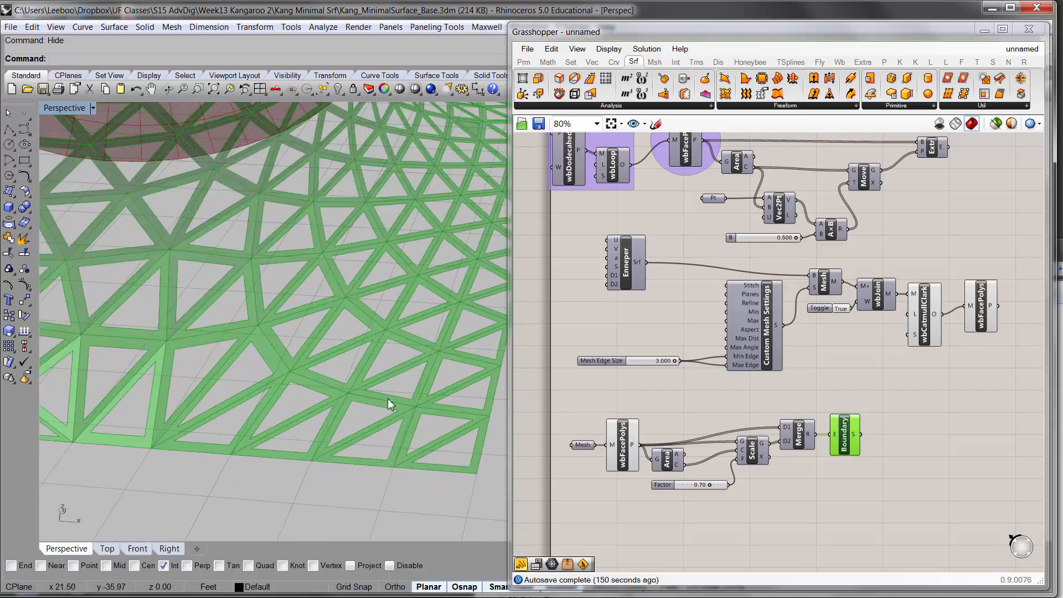
left_click(881, 440)
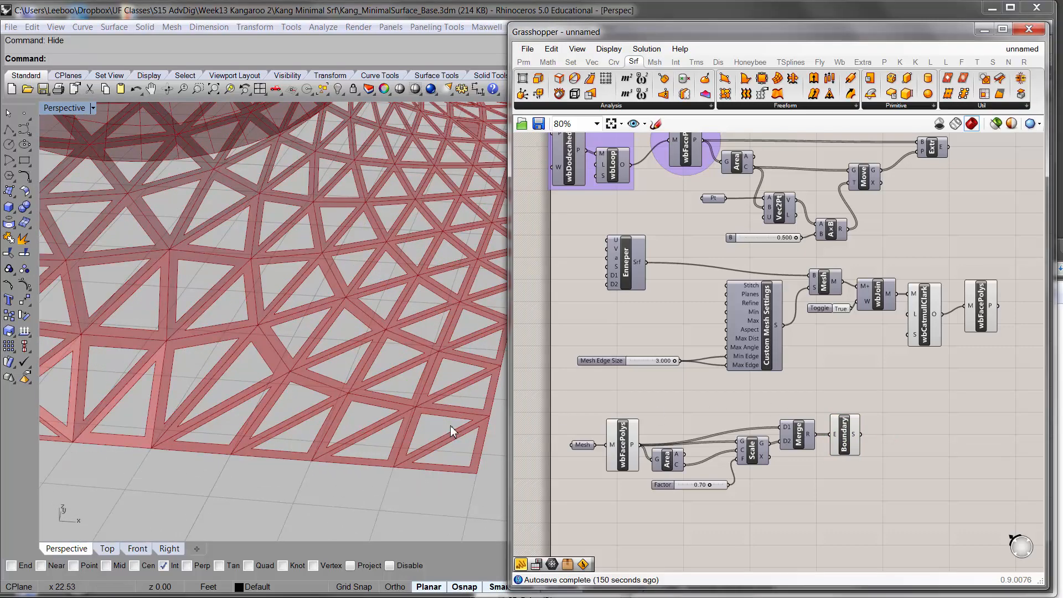
Review the three Weaverbird definitions on the canvas and compare the resulting geometry in the whole model view
right_click_drag(806, 303, 751, 341)
left_click(880, 185)
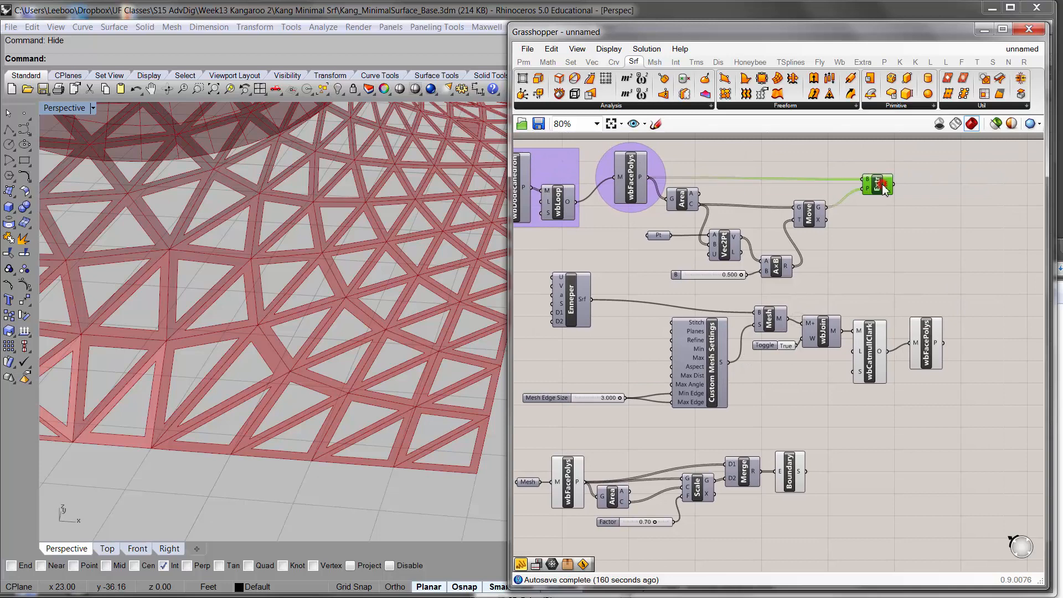
left_click(722, 441)
scroll(722, 441, "down", 1)
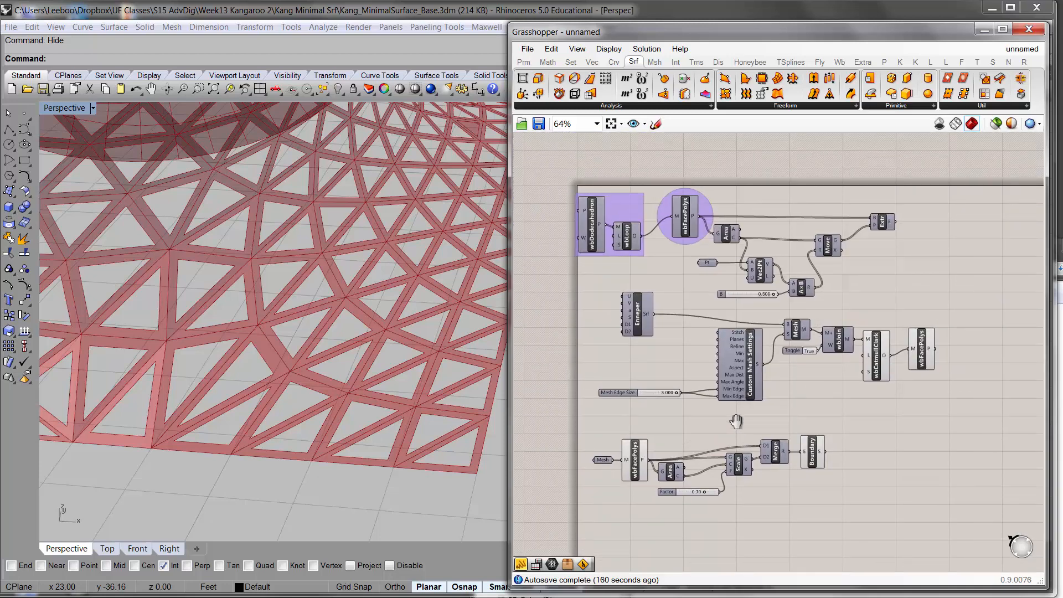
scroll(318, 292, "down", 5)
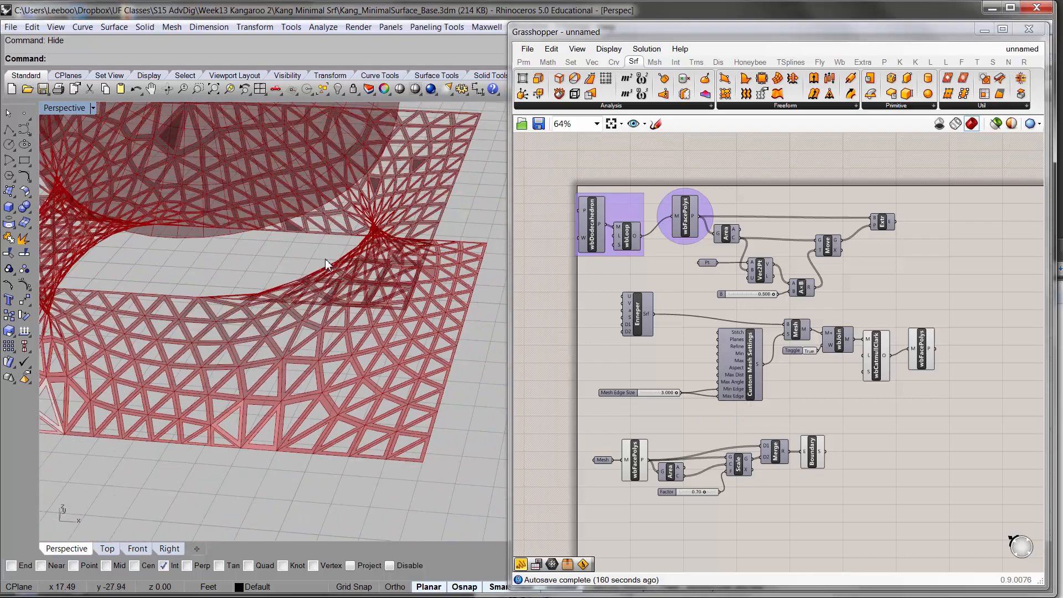
scroll(308, 250, "down", 2)
right_click_drag(306, 245, 267, 300)
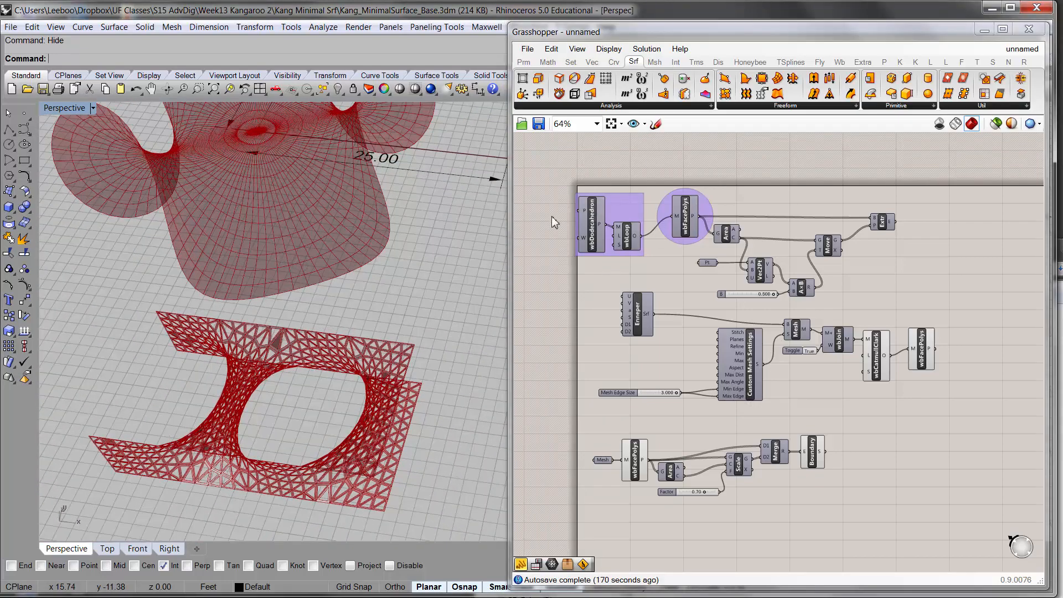
Widen the Grasshopper window and look through Weaverbird's Extract, SubD and Define component groups
left_click_drag(511, 224, 226, 224)
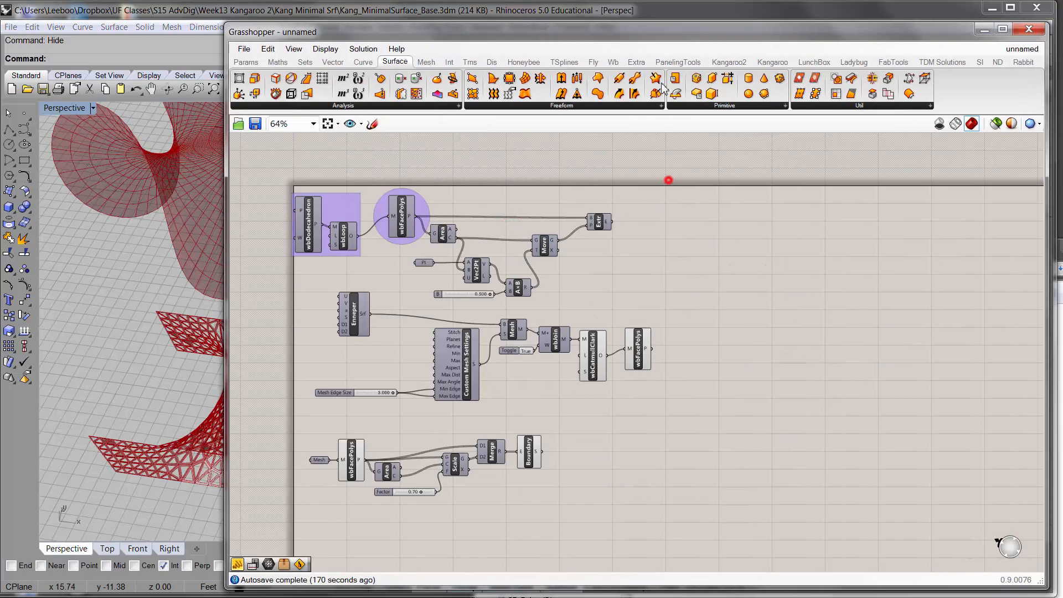
left_click(613, 62)
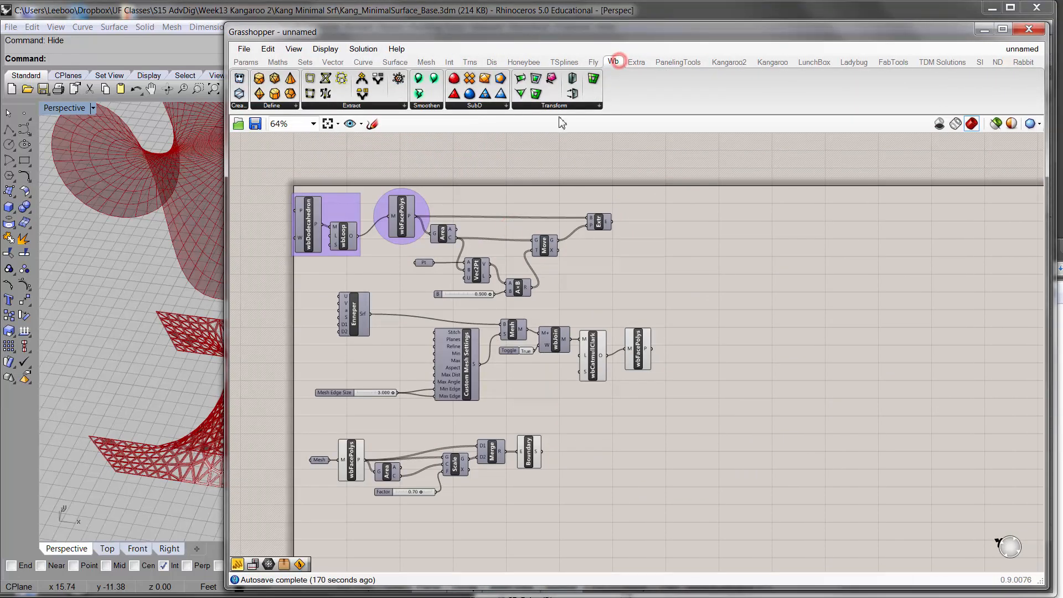
left_click(403, 105)
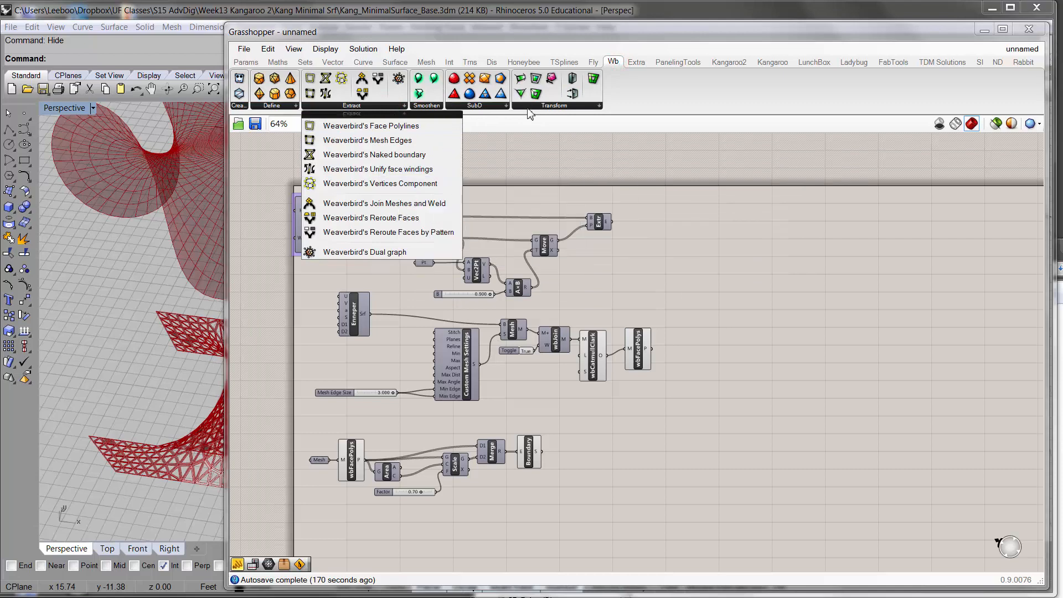
left_click(480, 106)
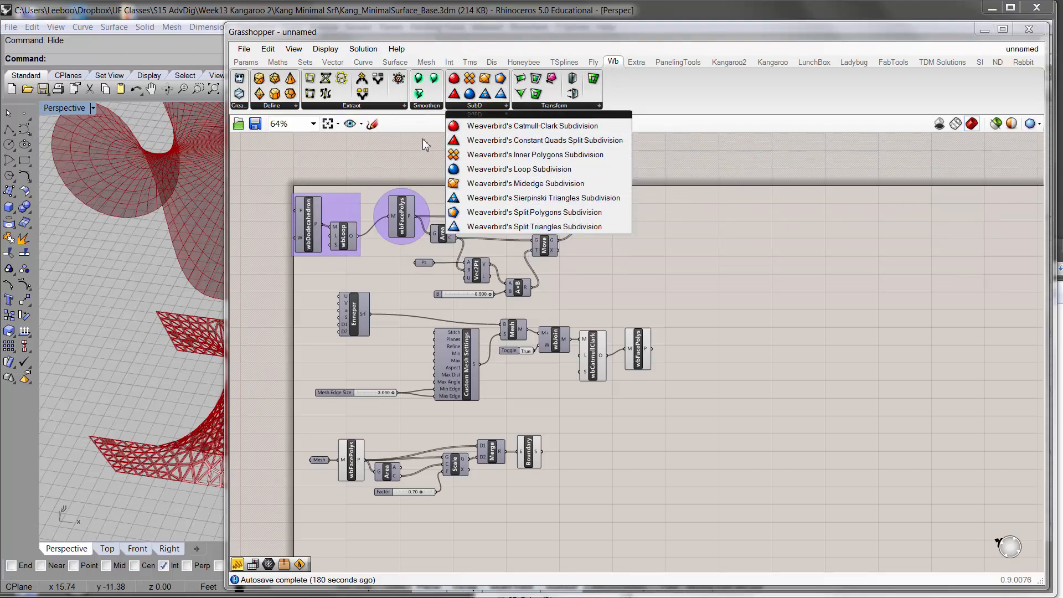
left_click(278, 106)
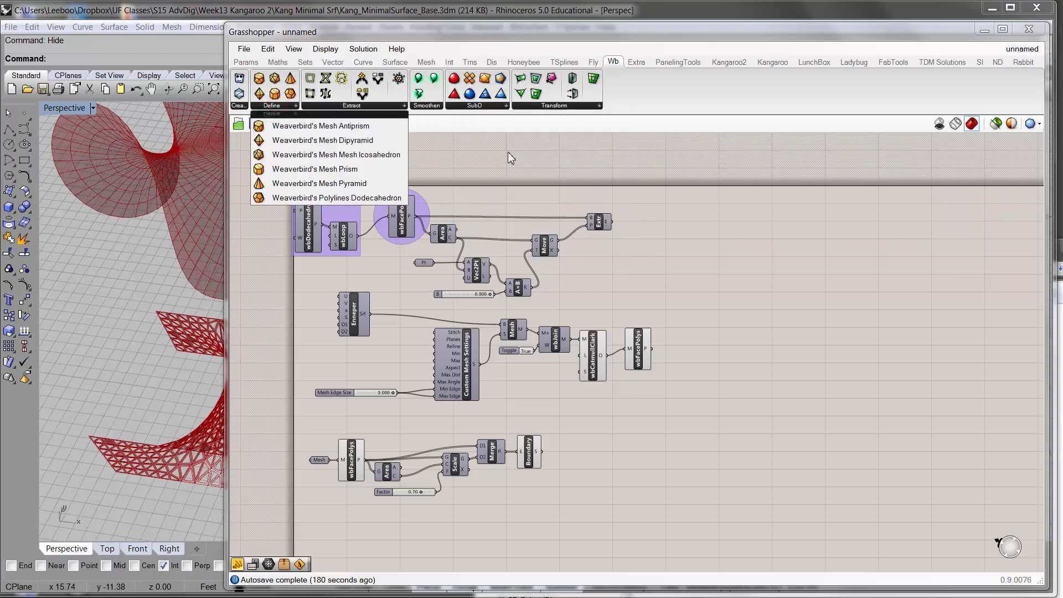
left_click(508, 153)
left_click(285, 105)
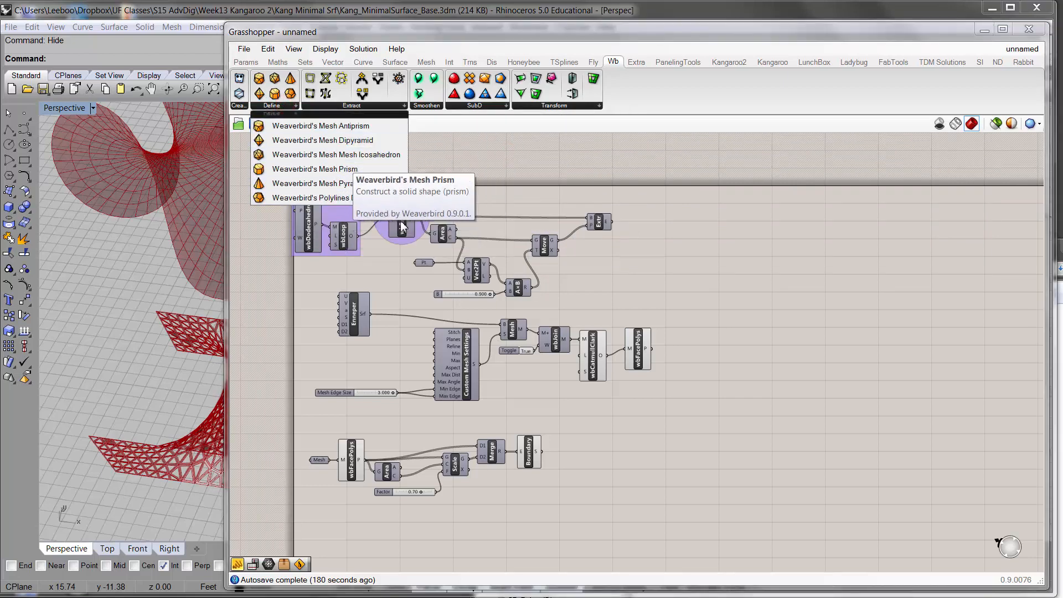
left_click(492, 153)
left_click(772, 255)
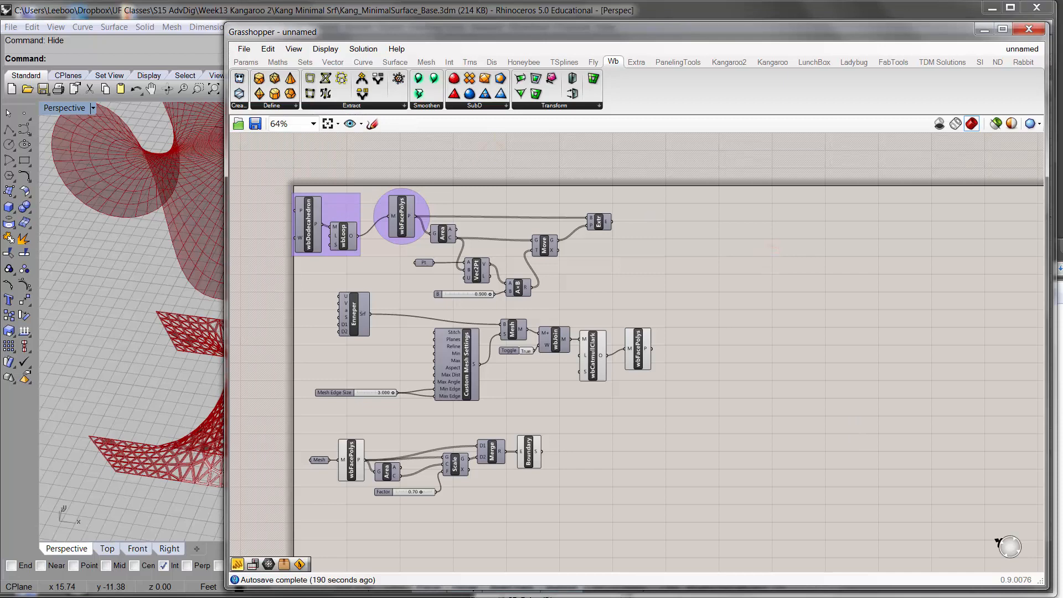
right_click_drag(600, 403, 691, 299)
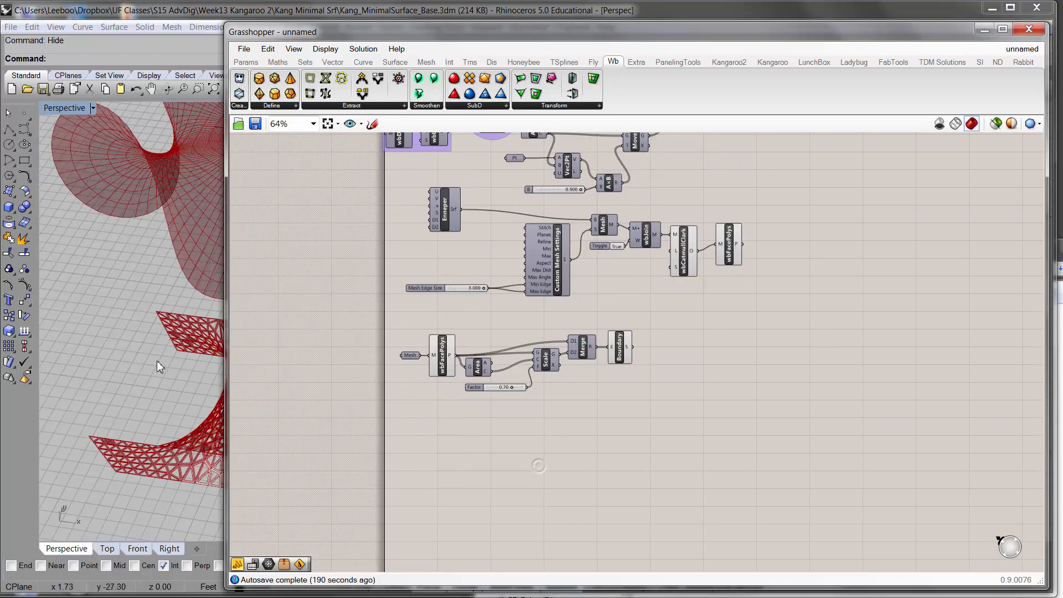
scroll(614, 340, "up", 4)
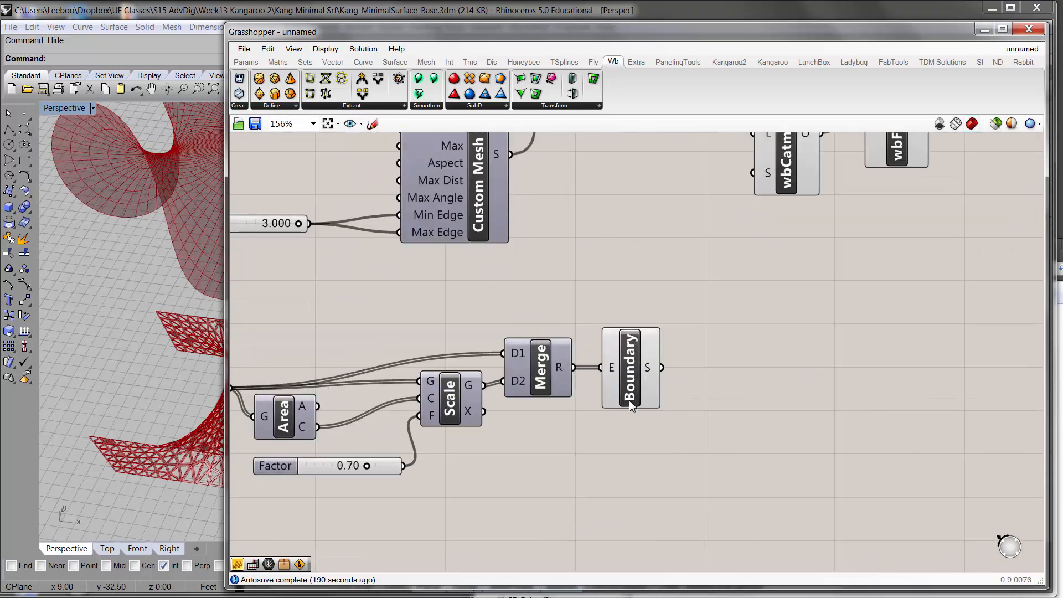
scroll(654, 320, "down", 1)
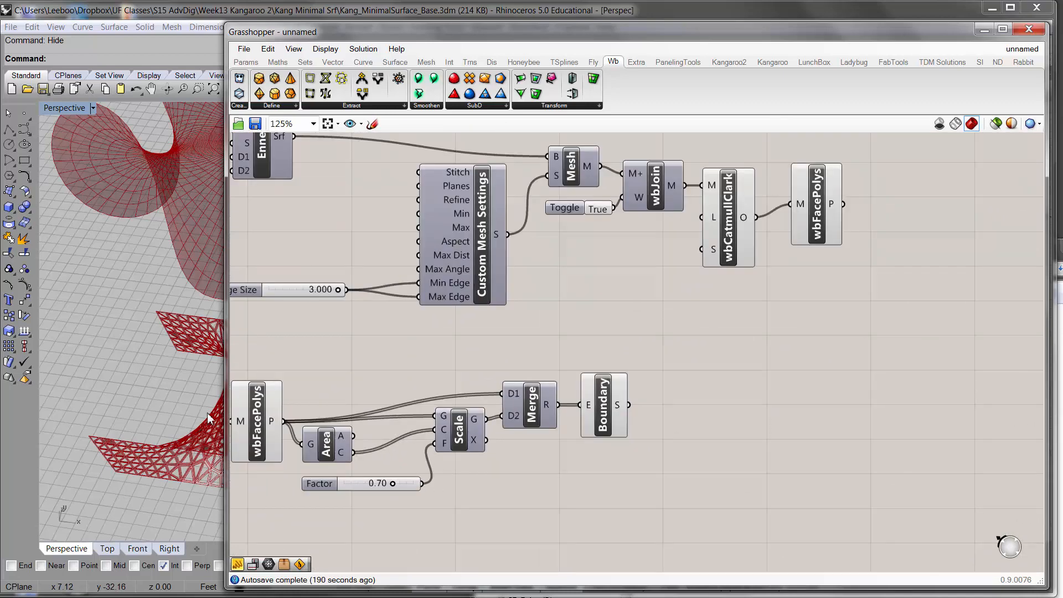
left_click_drag(226, 389, 489, 388)
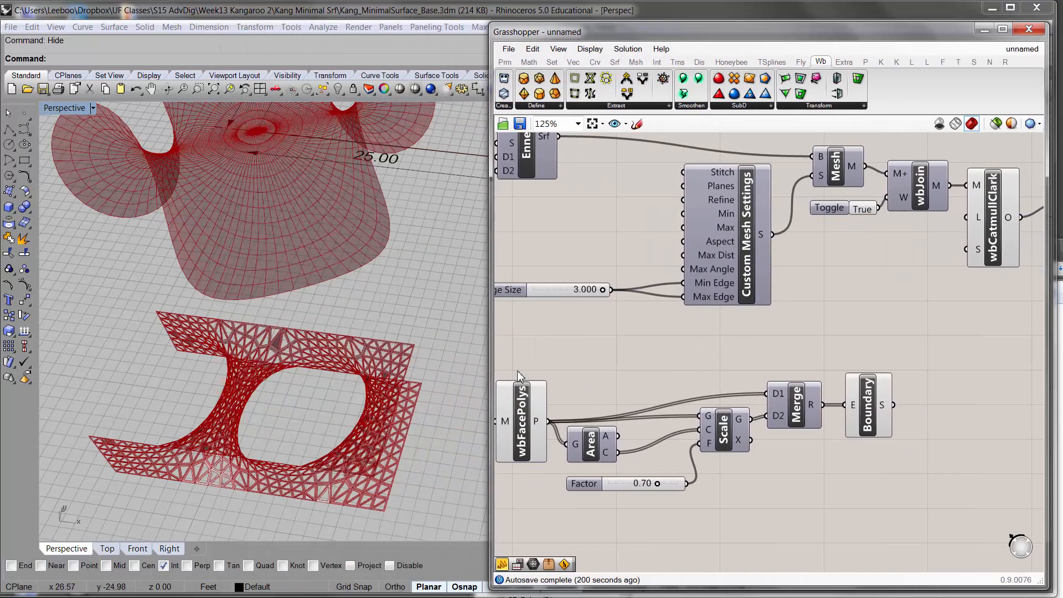
left_click_drag(494, 372, 242, 372)
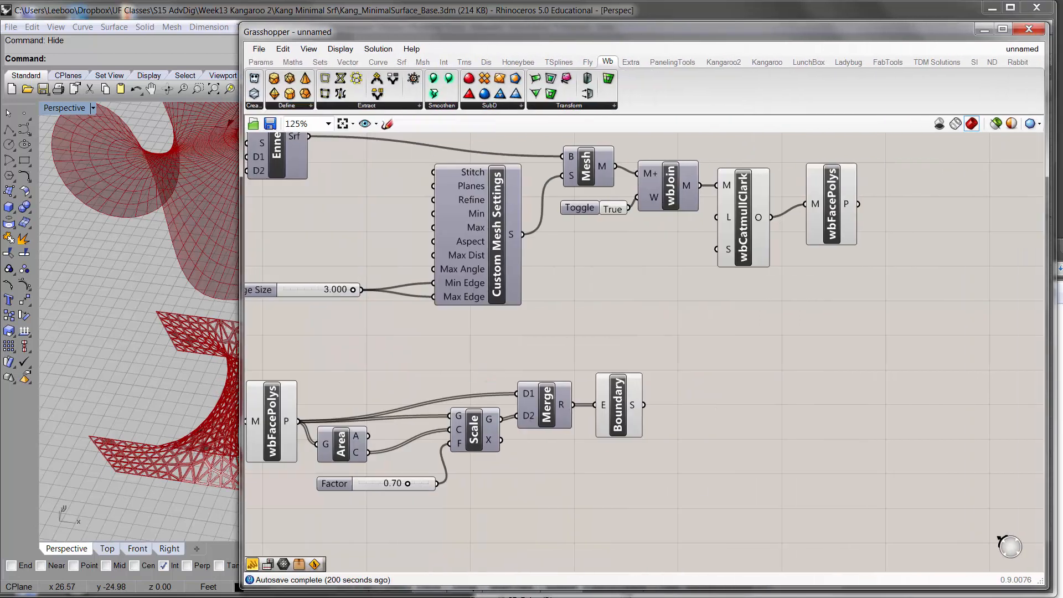